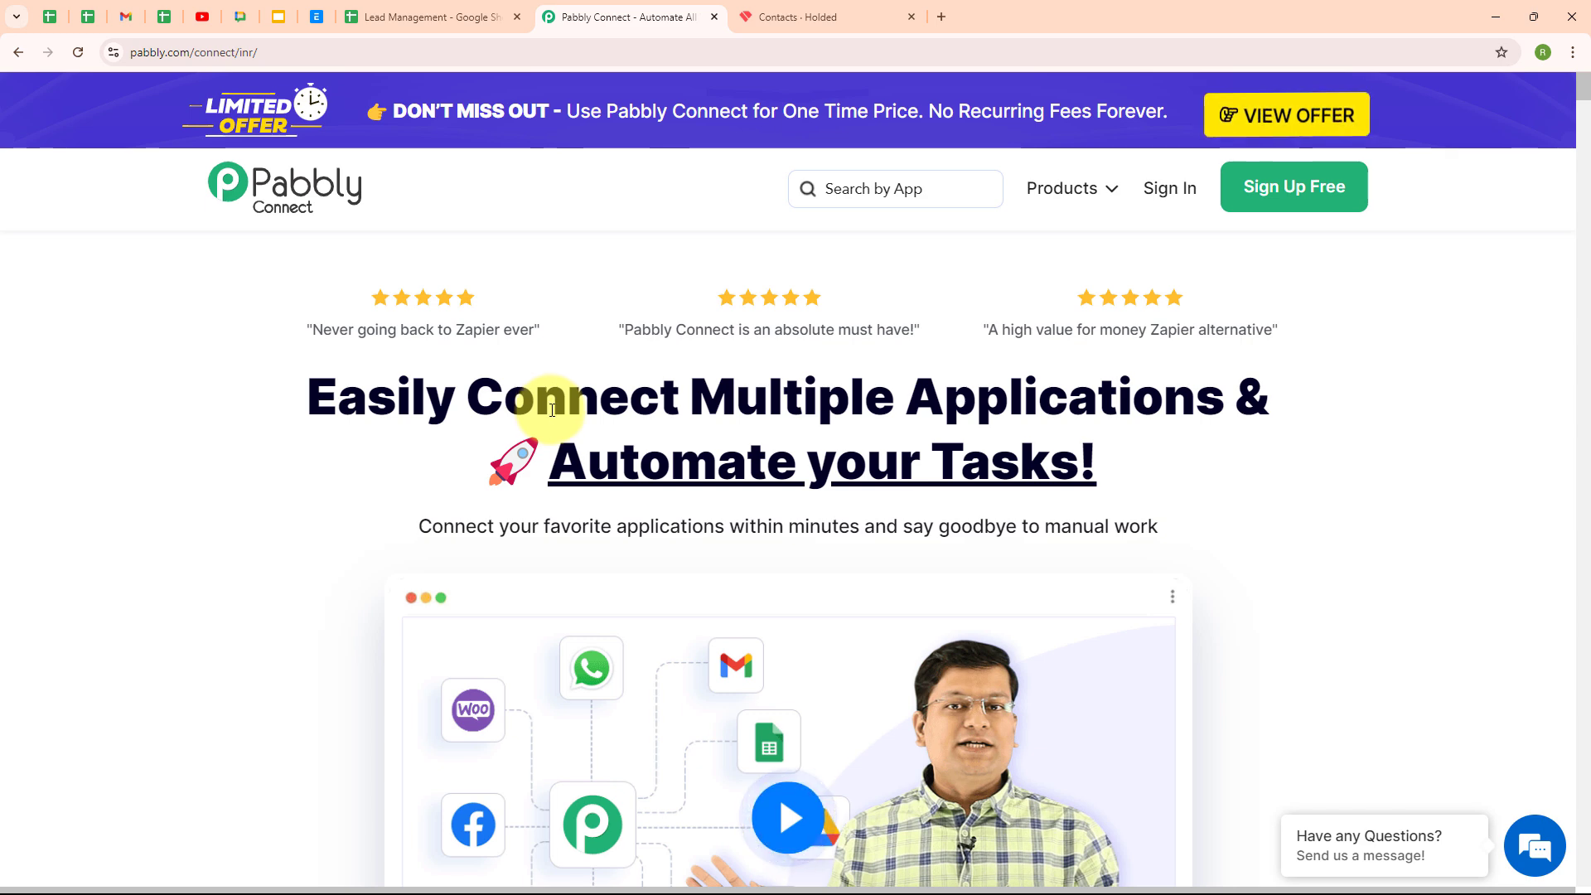
Review the Testing User lead row in the Lead Management sheet, then switch to the Holded contacts
left_click(430, 20)
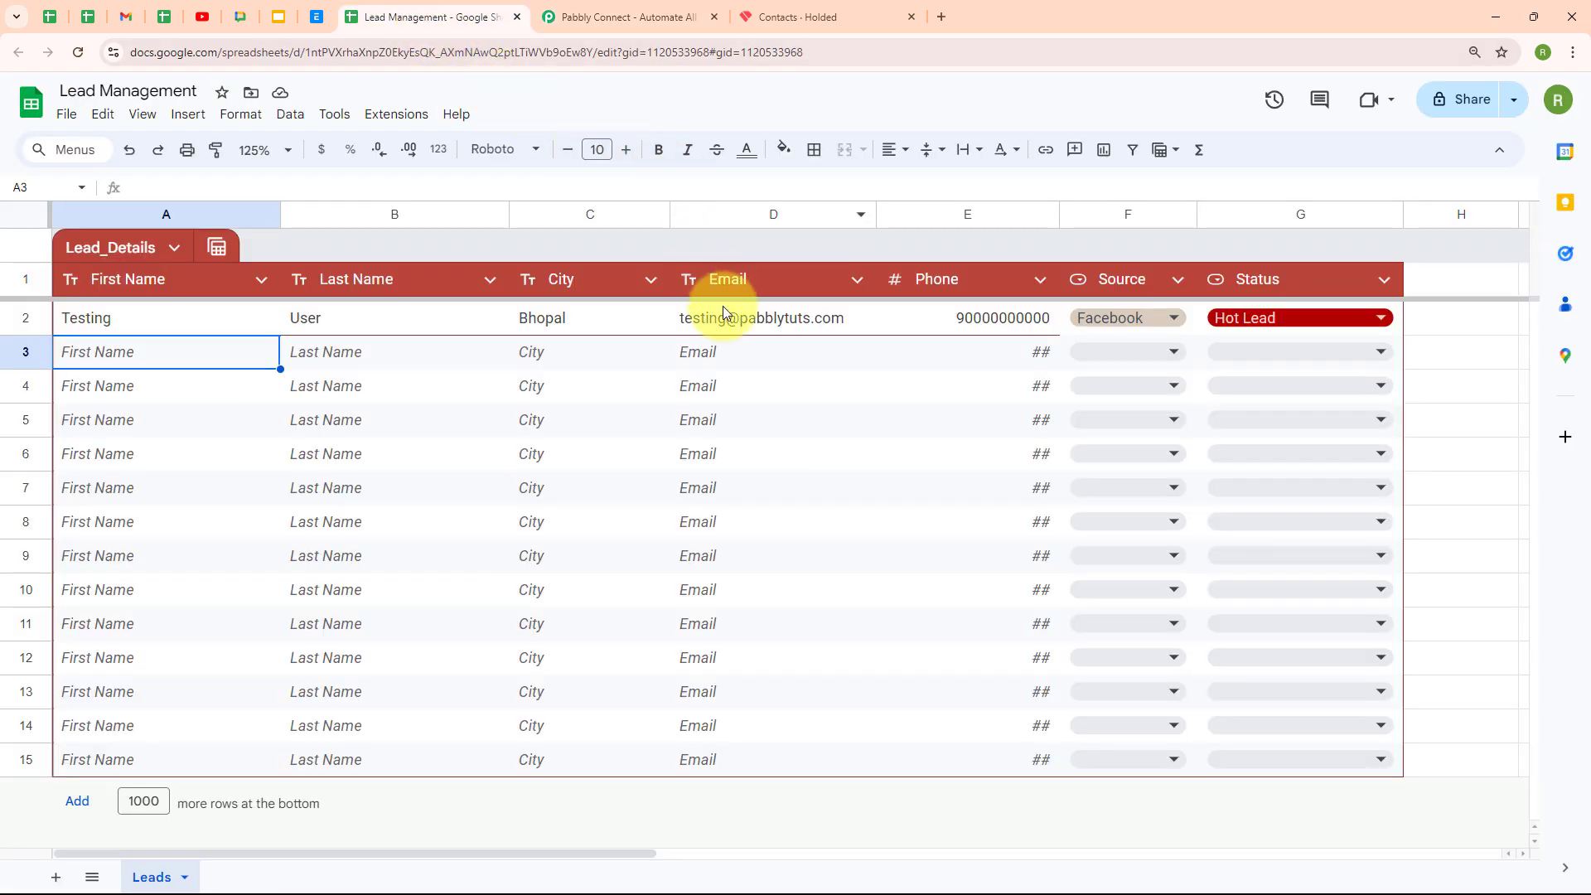
mouse_move(777, 332)
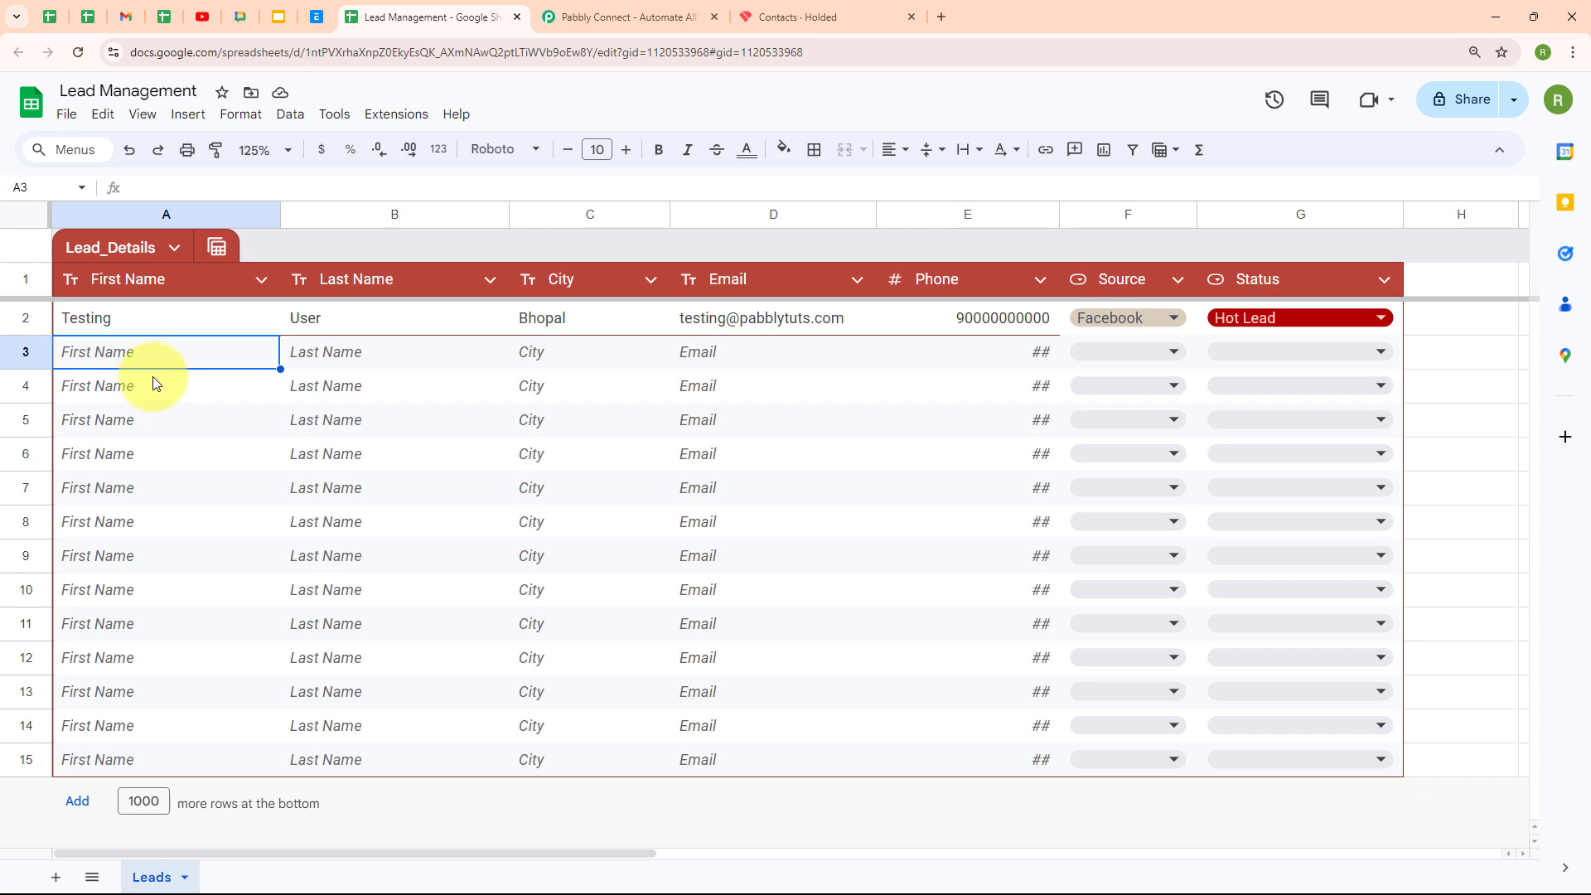
left_click(850, 15)
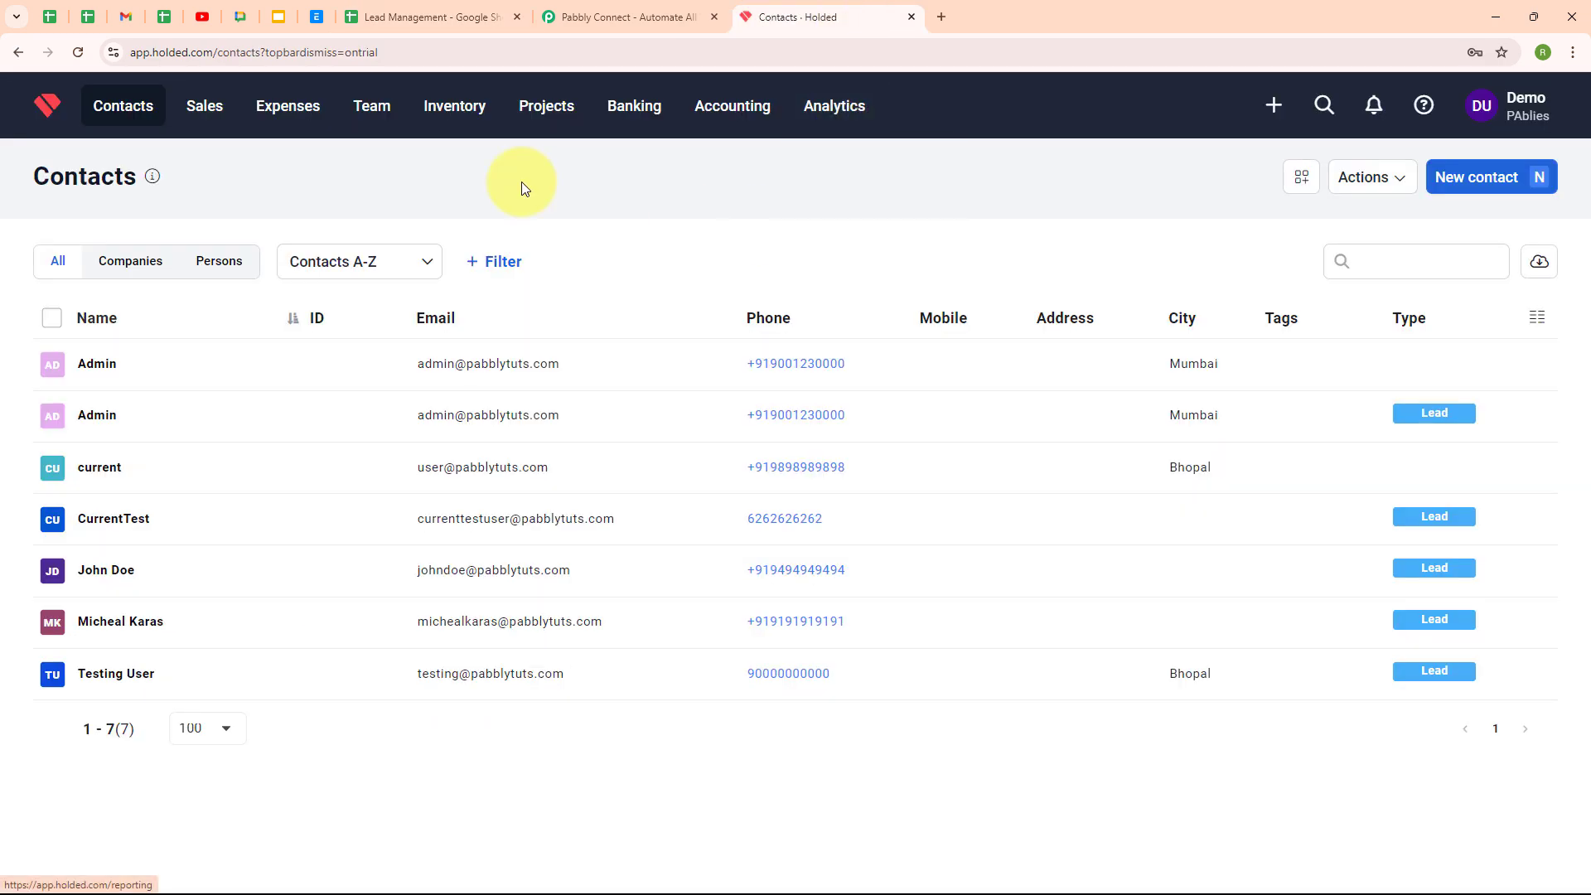
Compare the Holded contacts with the spreadsheet lead row, then return to the Pabbly Connect homepage
left_click(466, 10)
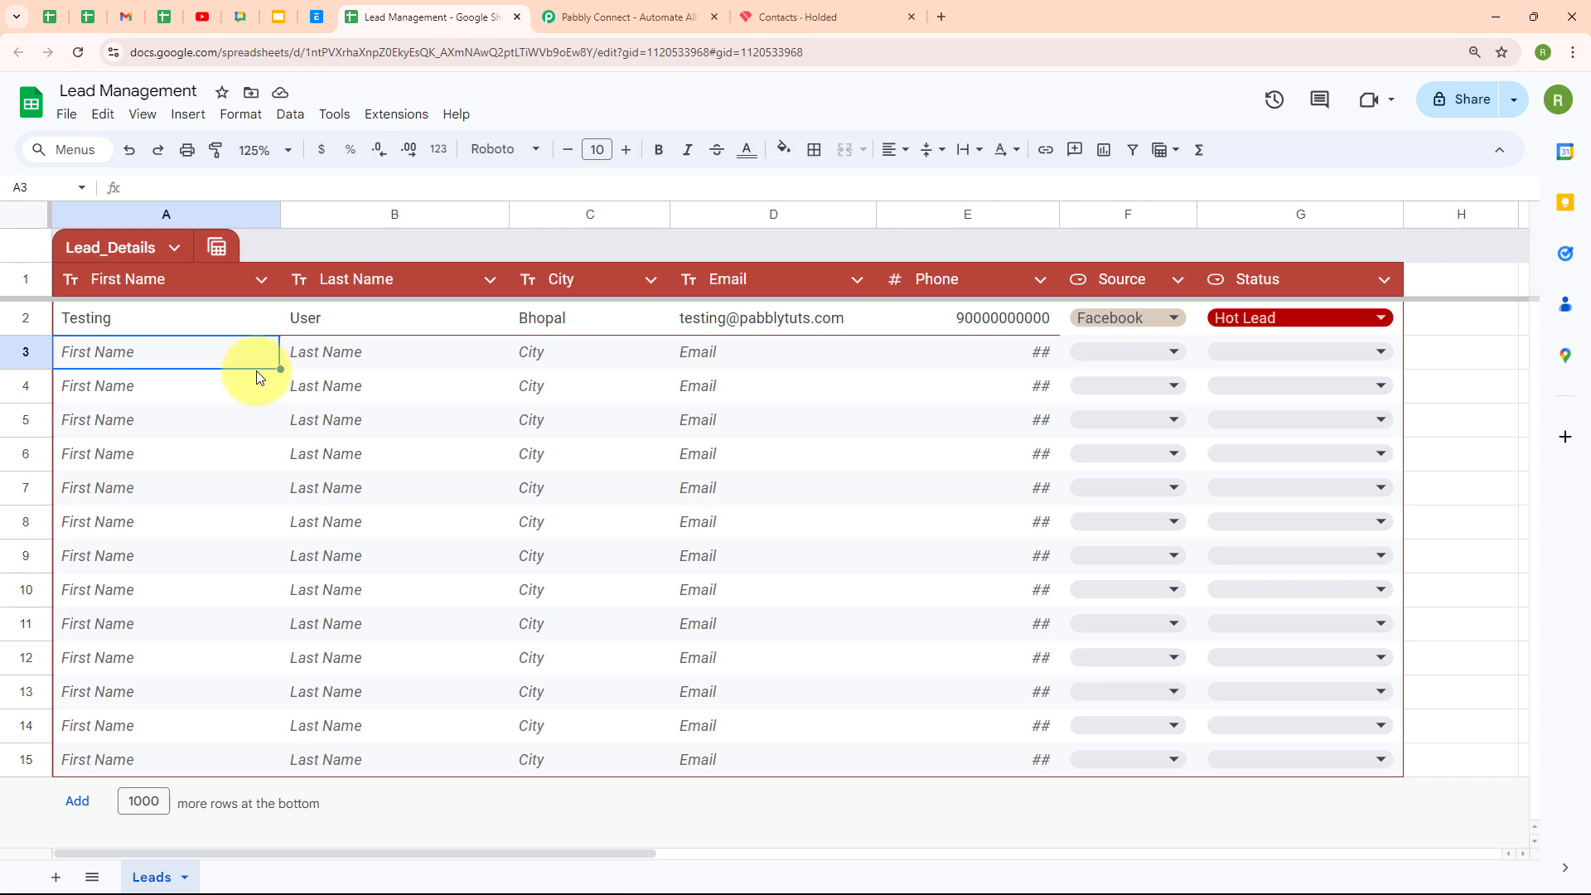
left_click(808, 12)
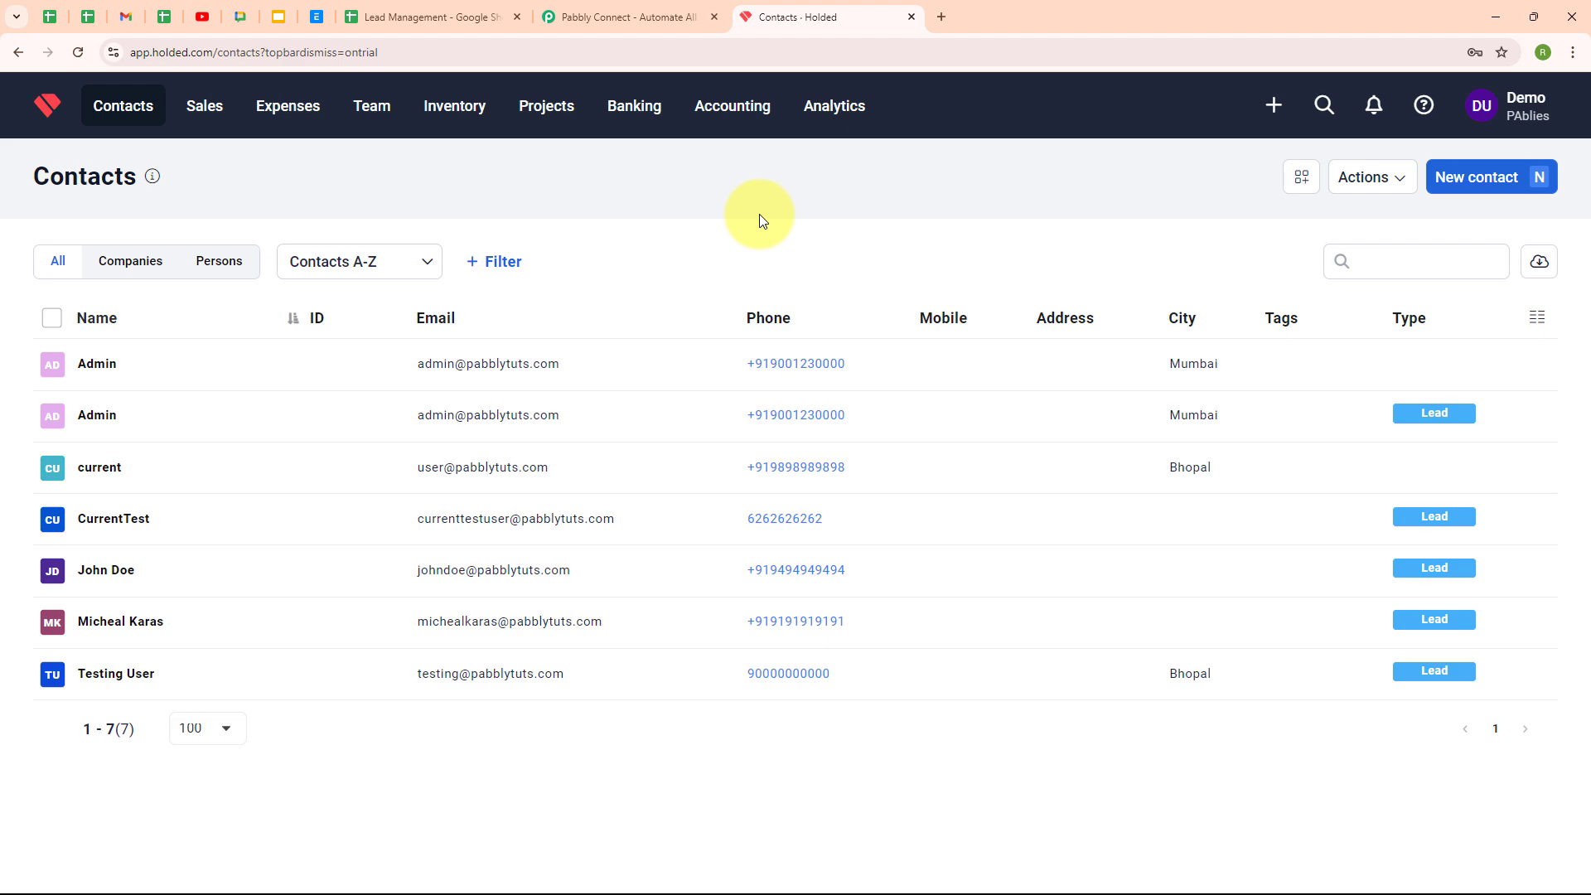
left_click(402, 15)
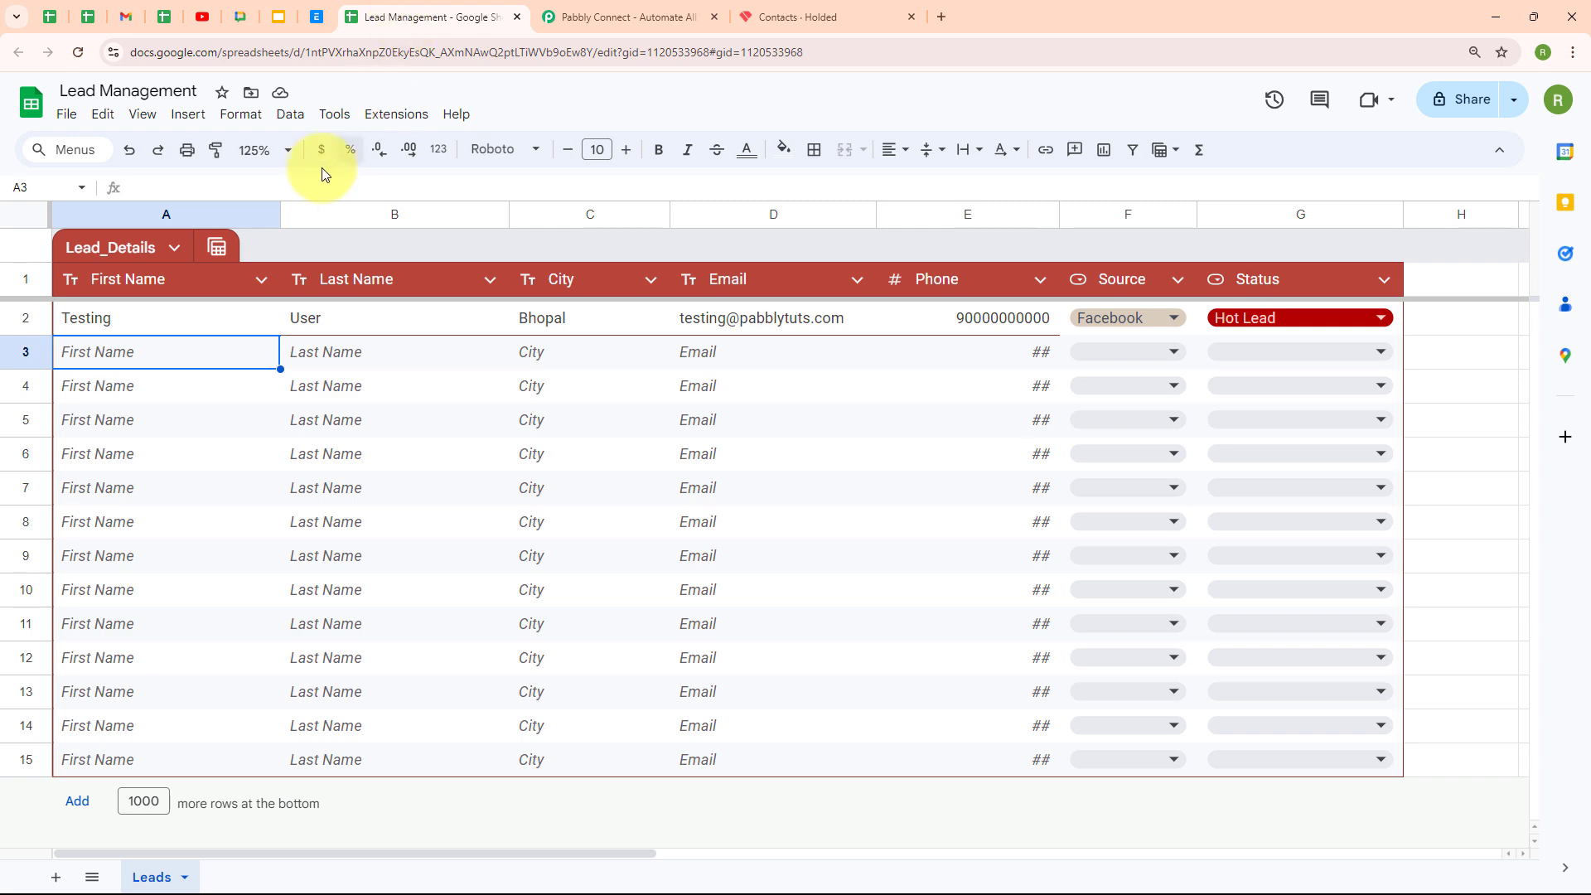
left_click(814, 15)
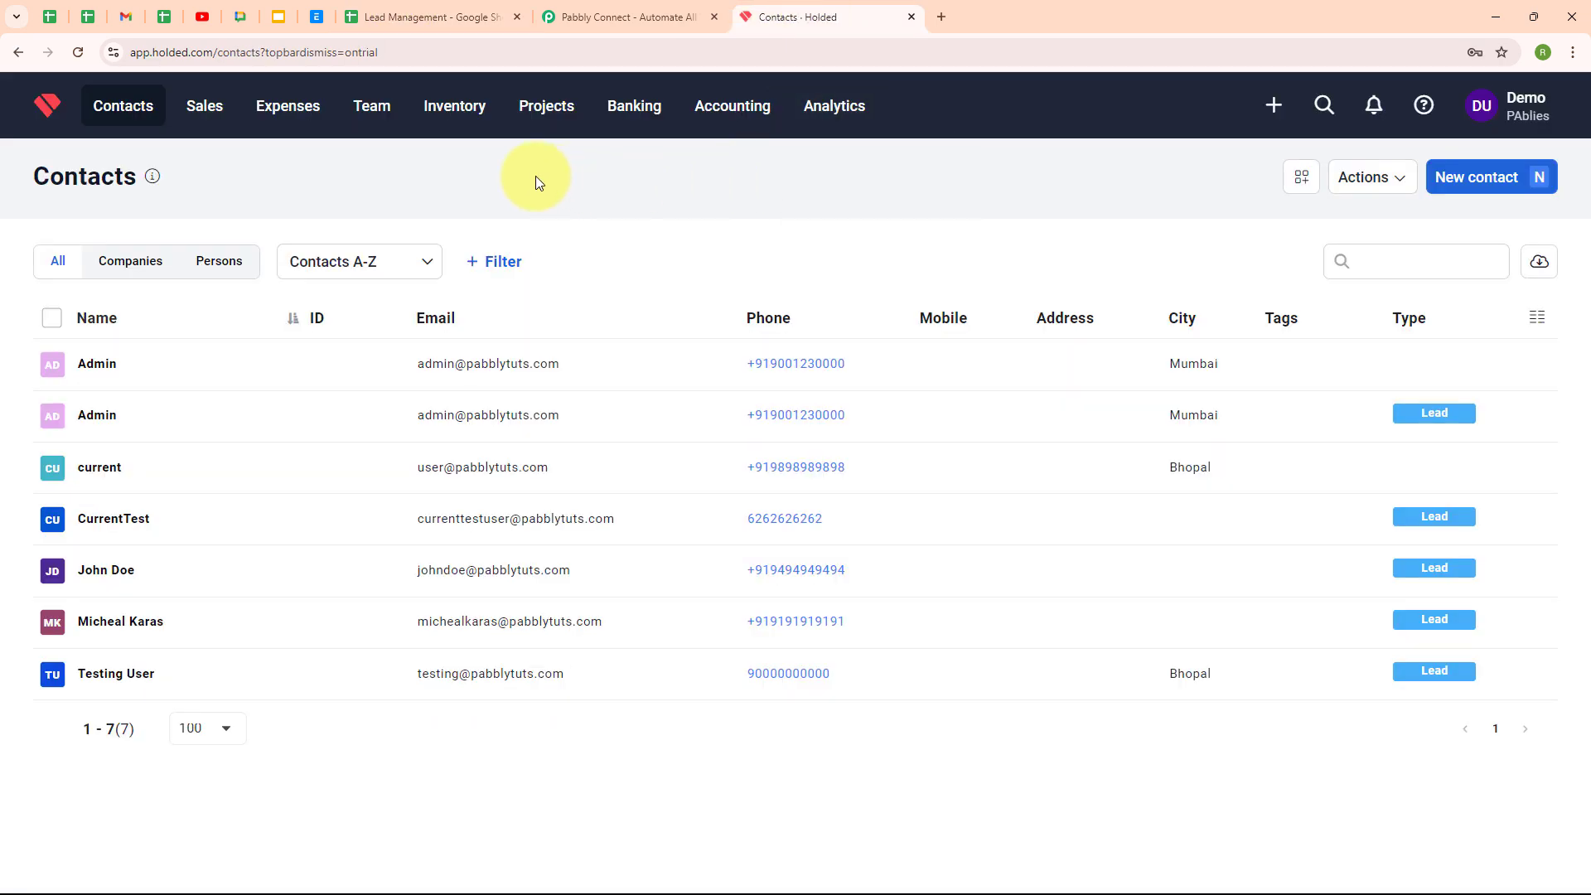
left_click(623, 18)
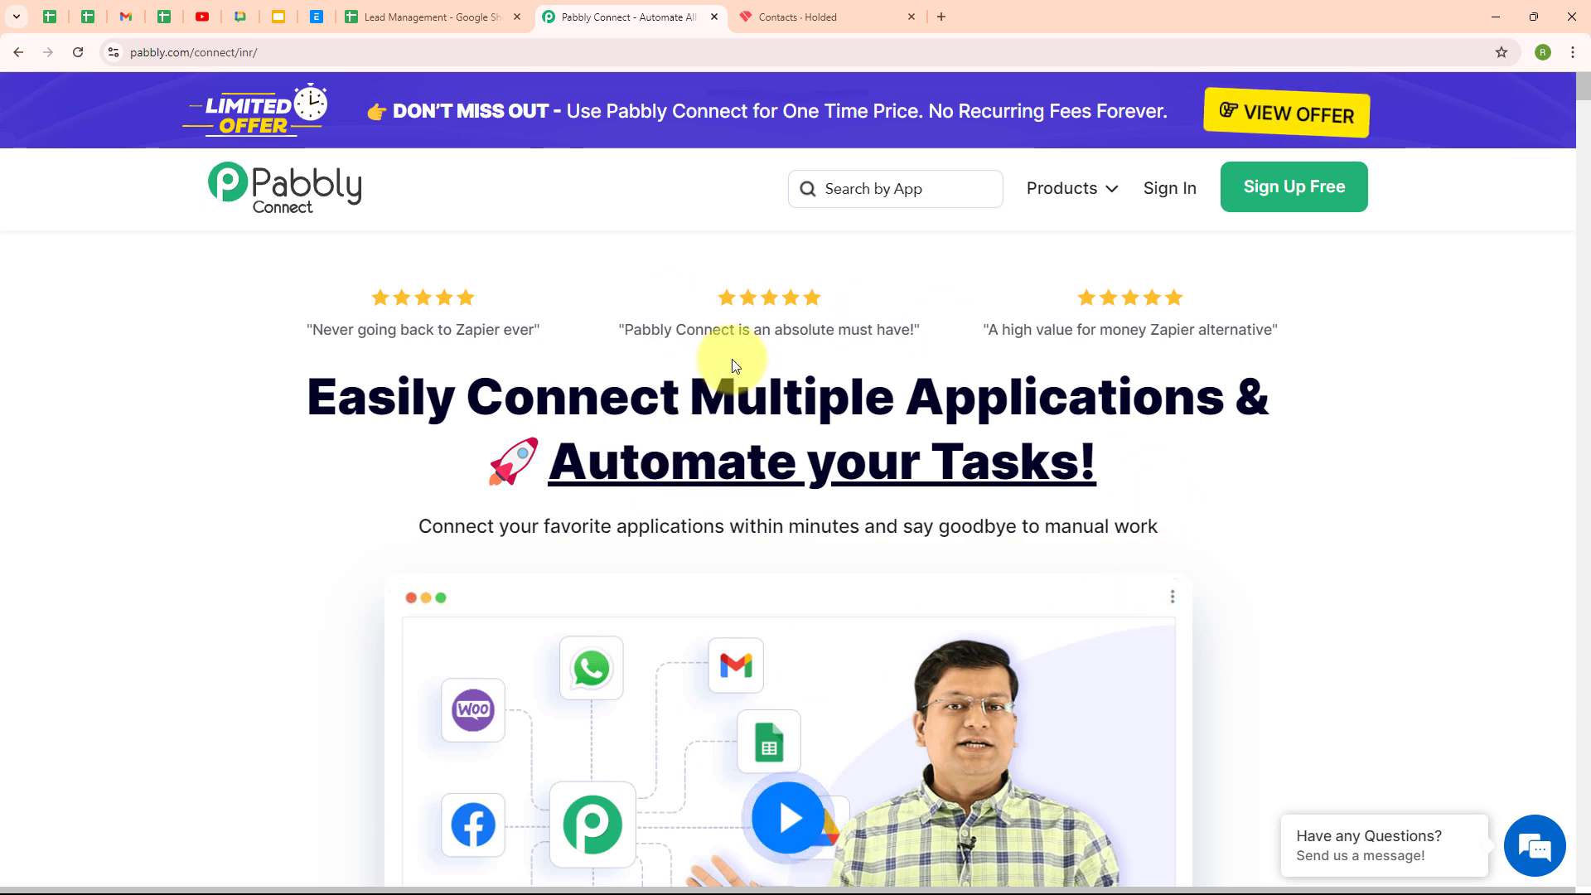
Sign in to Pabbly, open Pabbly Connect from All Pabbly Apps, and start a new workflow
left_click(373, 49)
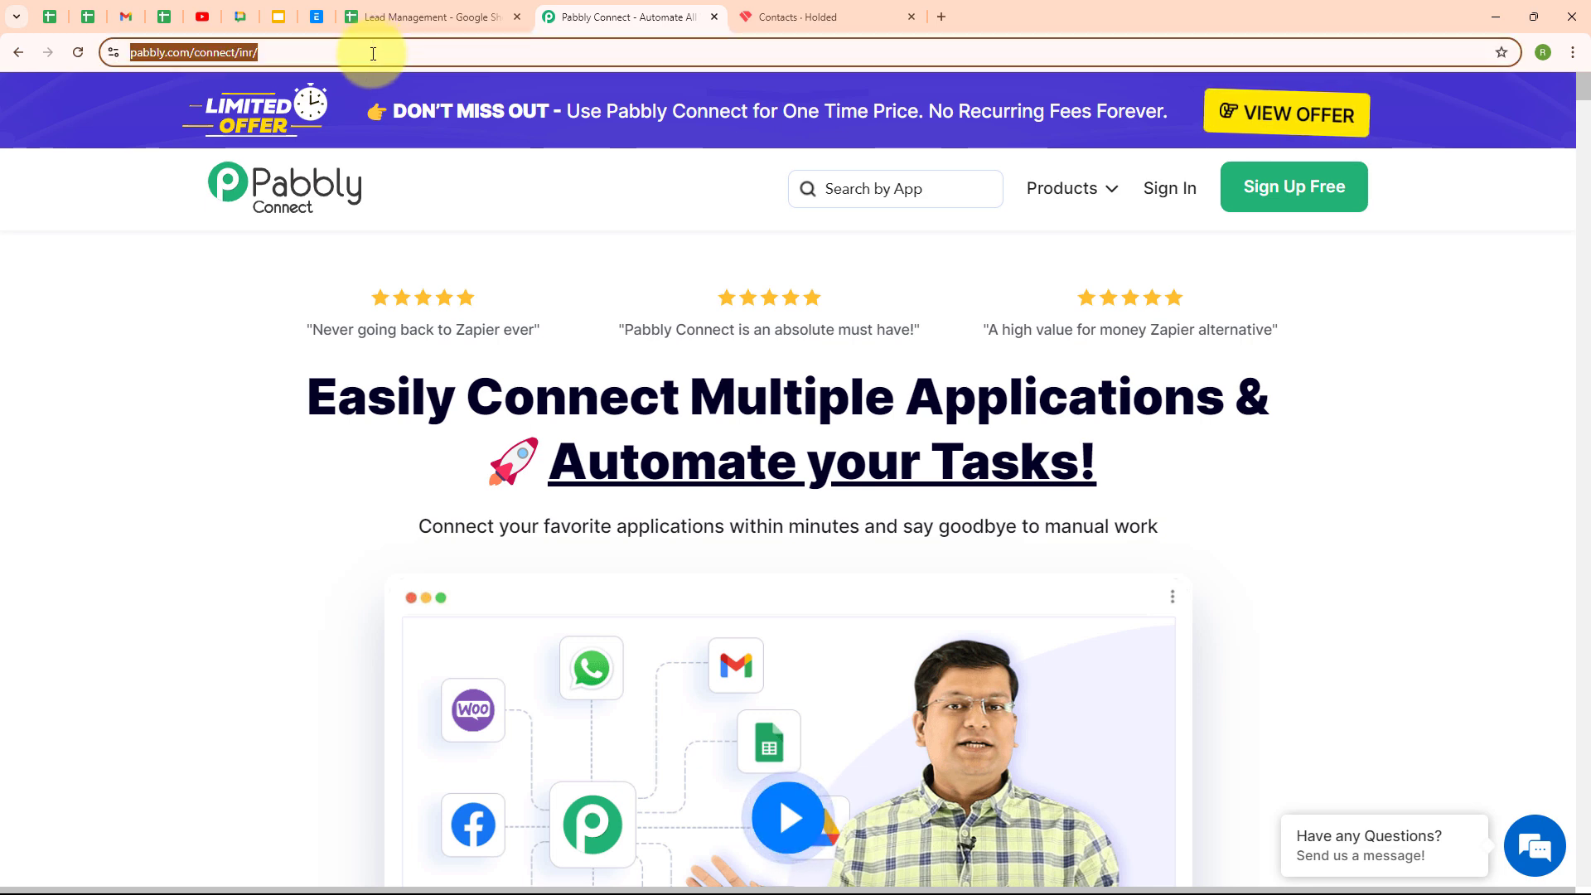
left_click(296, 266)
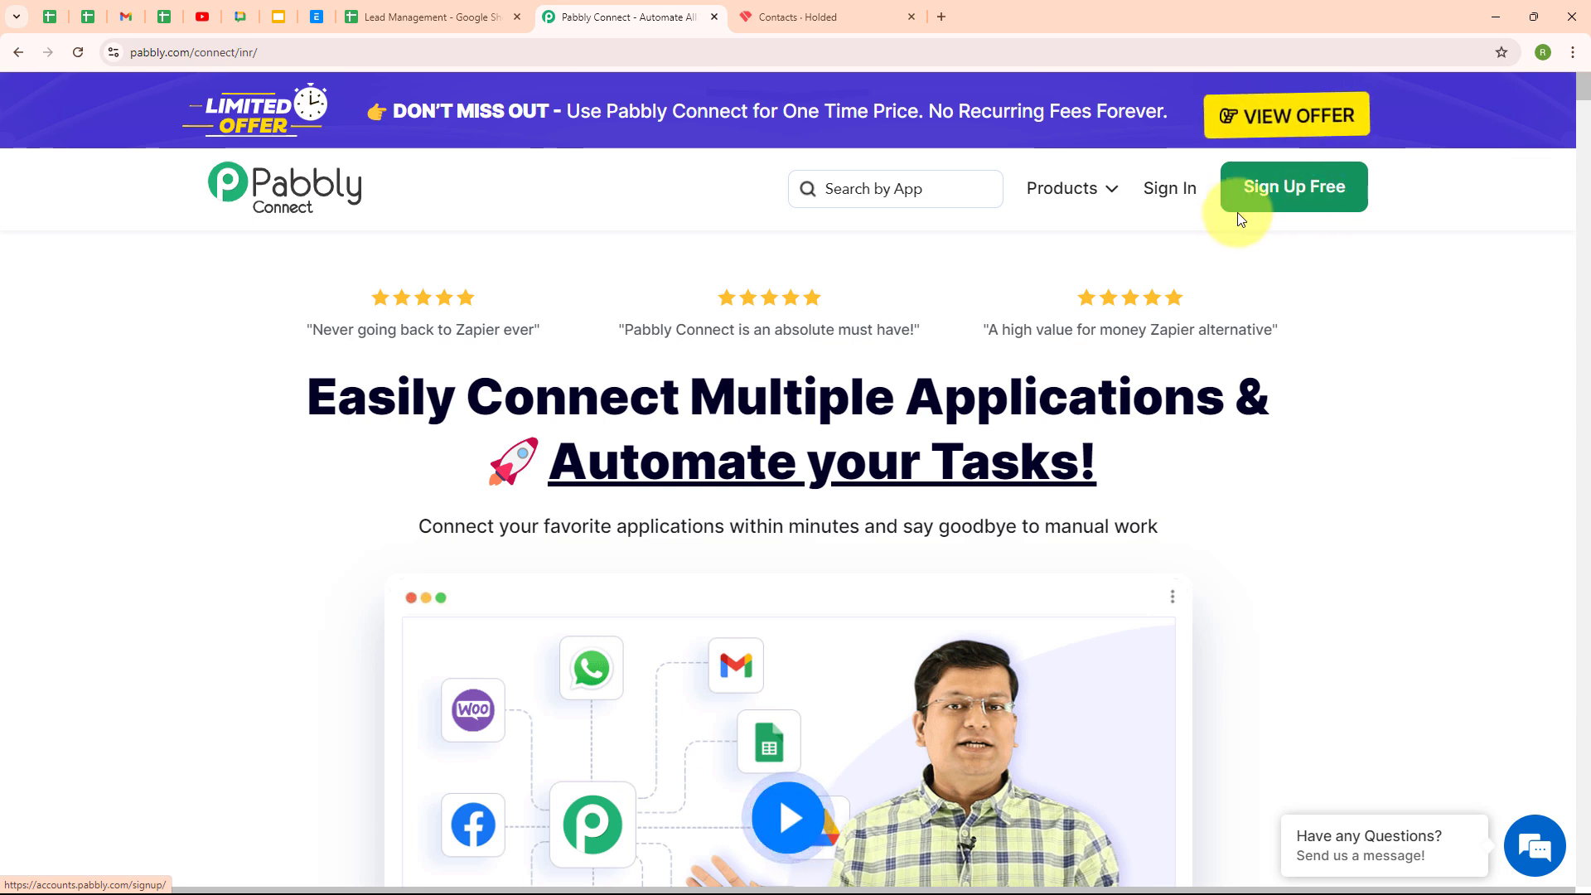
left_click(1185, 204)
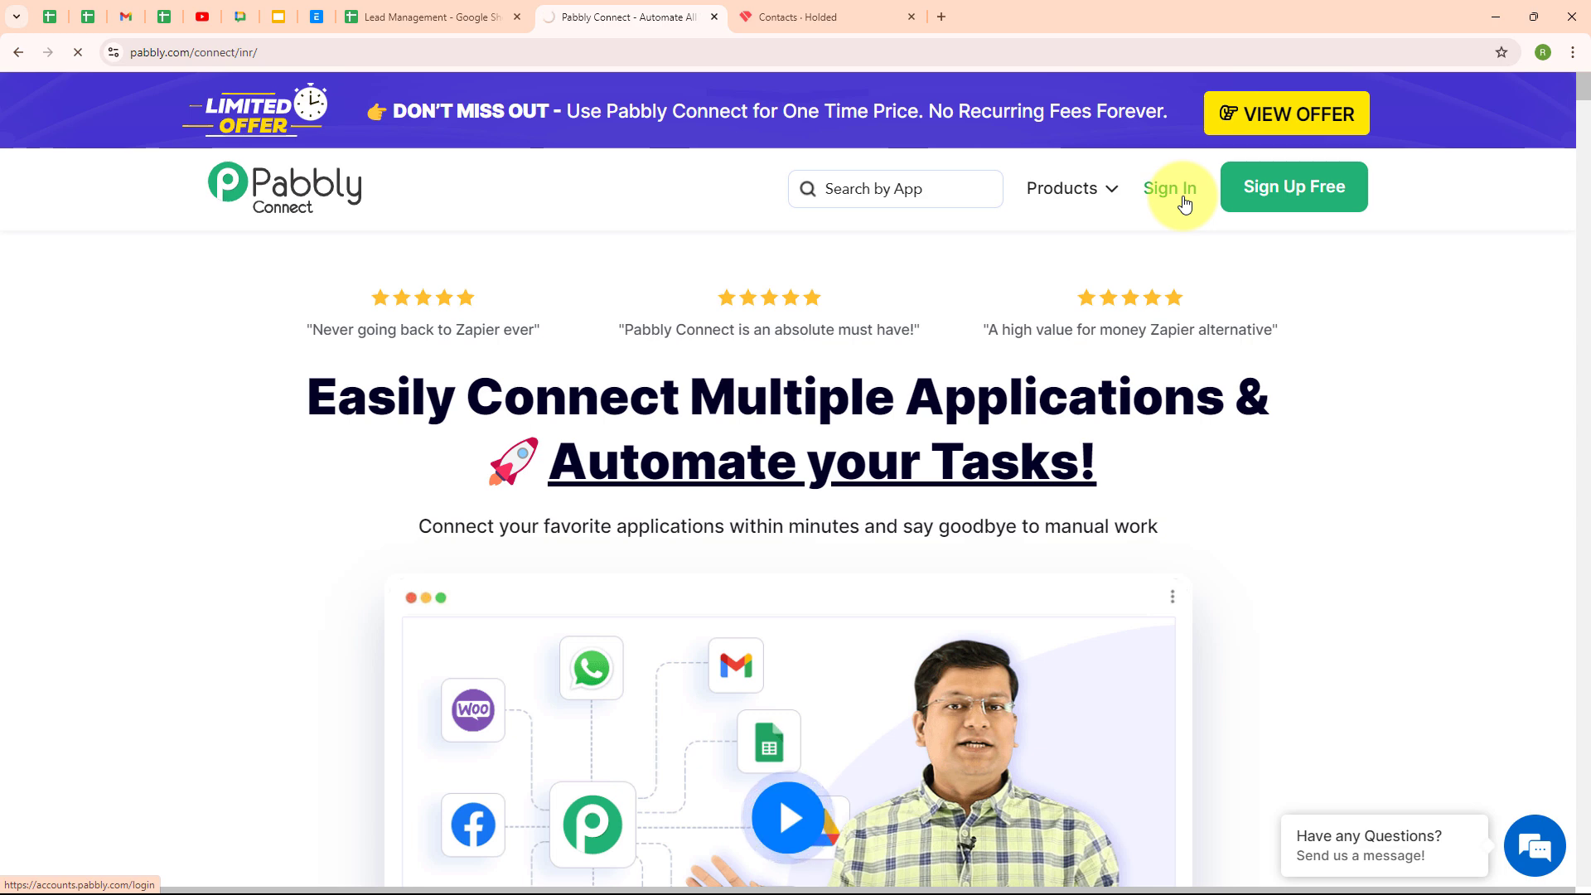
left_click_drag(205, 217, 533, 199)
left_click(547, 199)
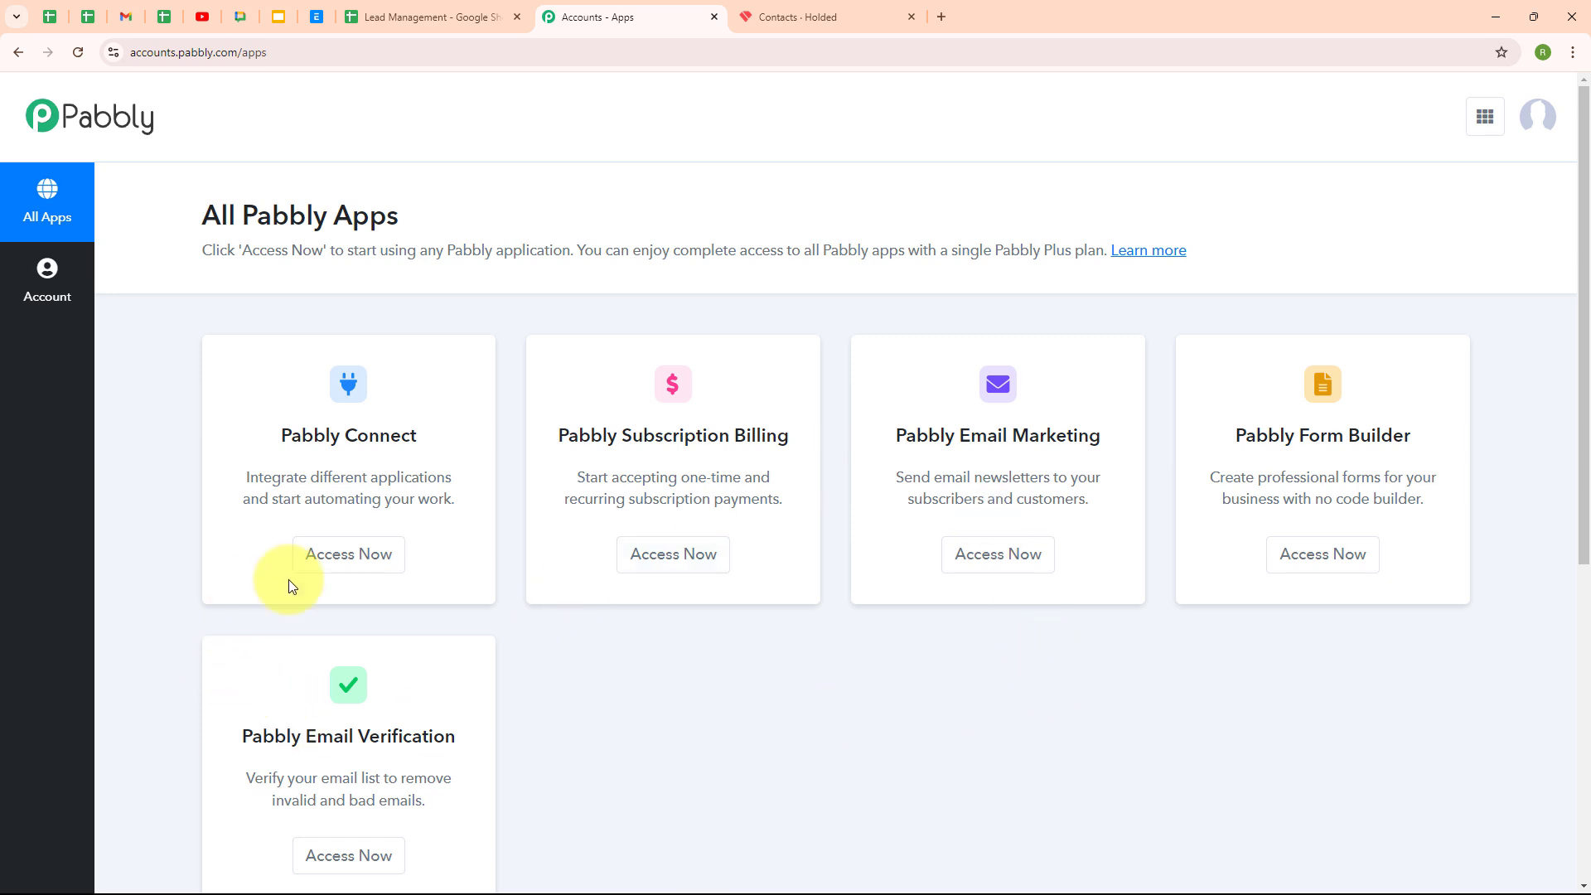
left_click(368, 572)
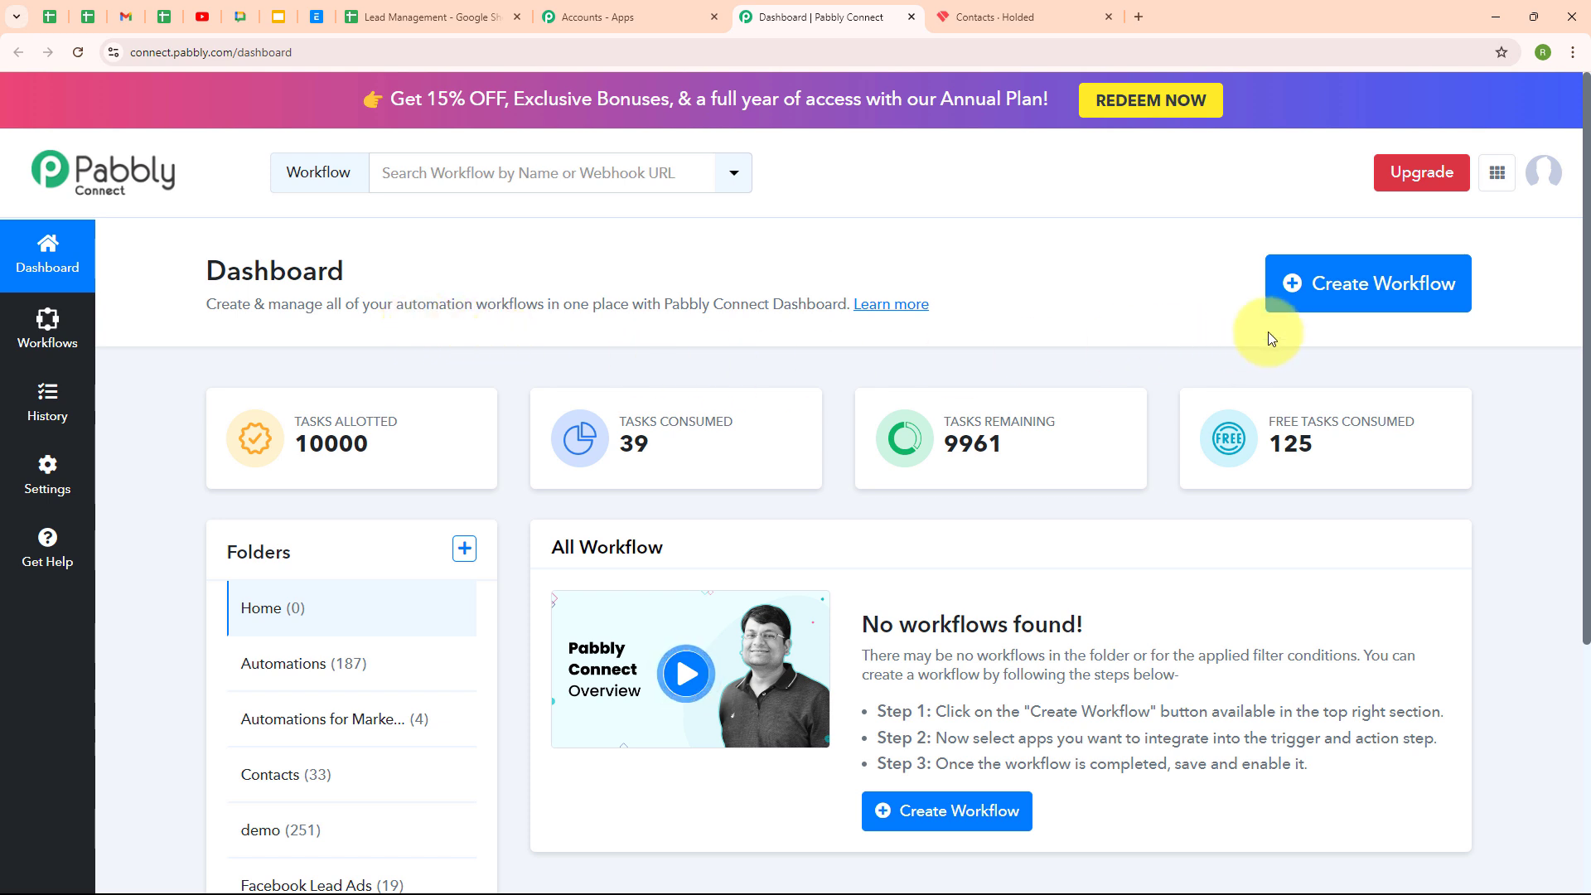
left_click(1320, 306)
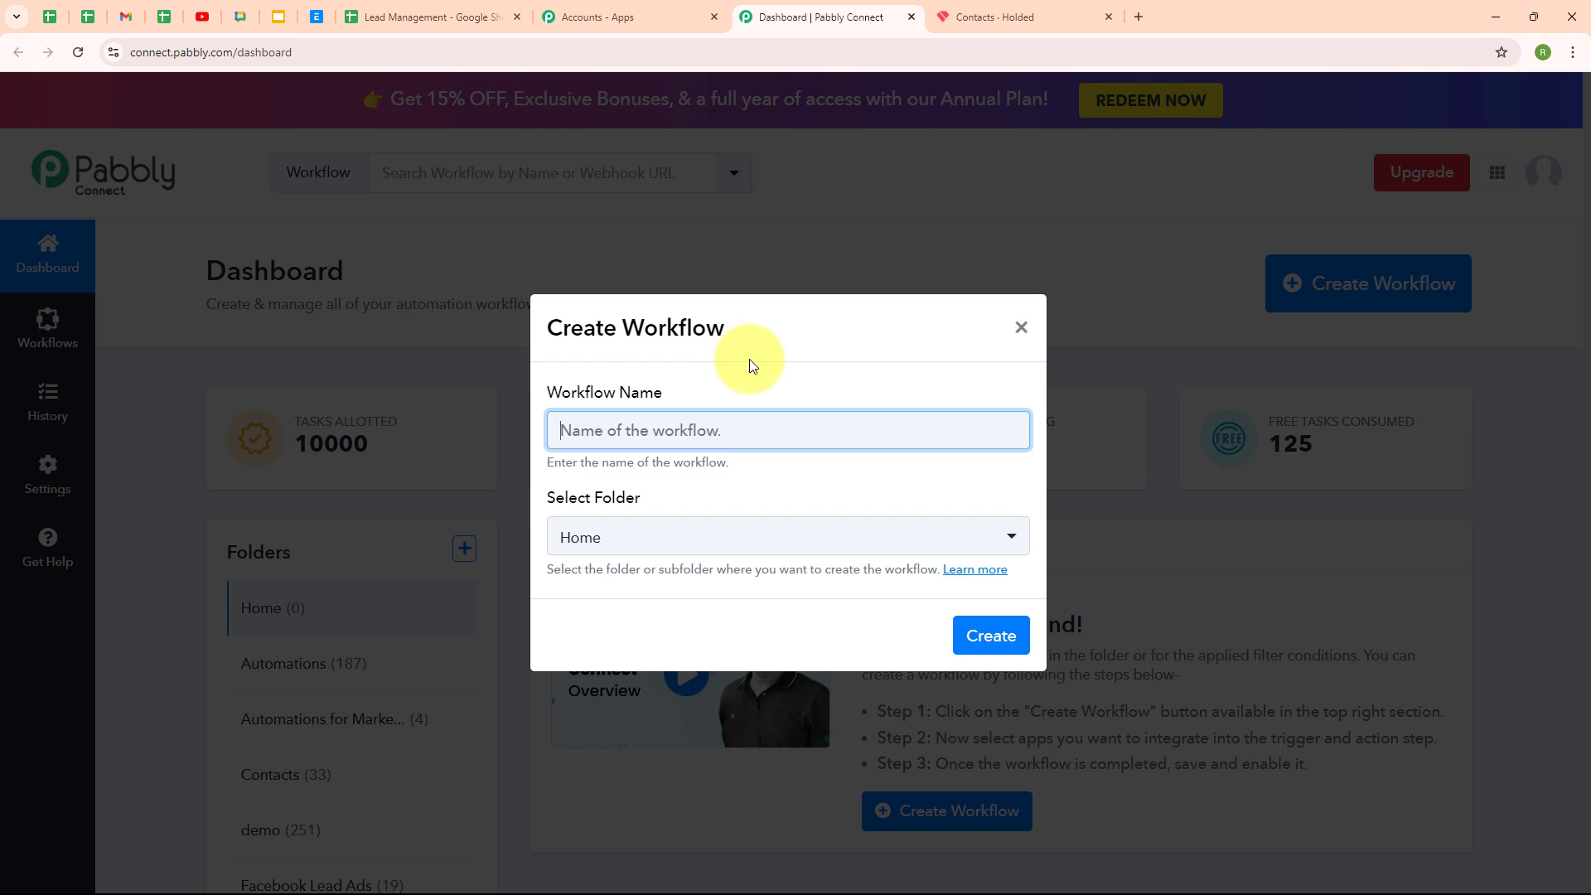
Name the workflow 'Create Holded Contact from New Google Sheets Tables Row' in the Automations folder
type("Create Holded Contact from New Google Sheets Tables Row")
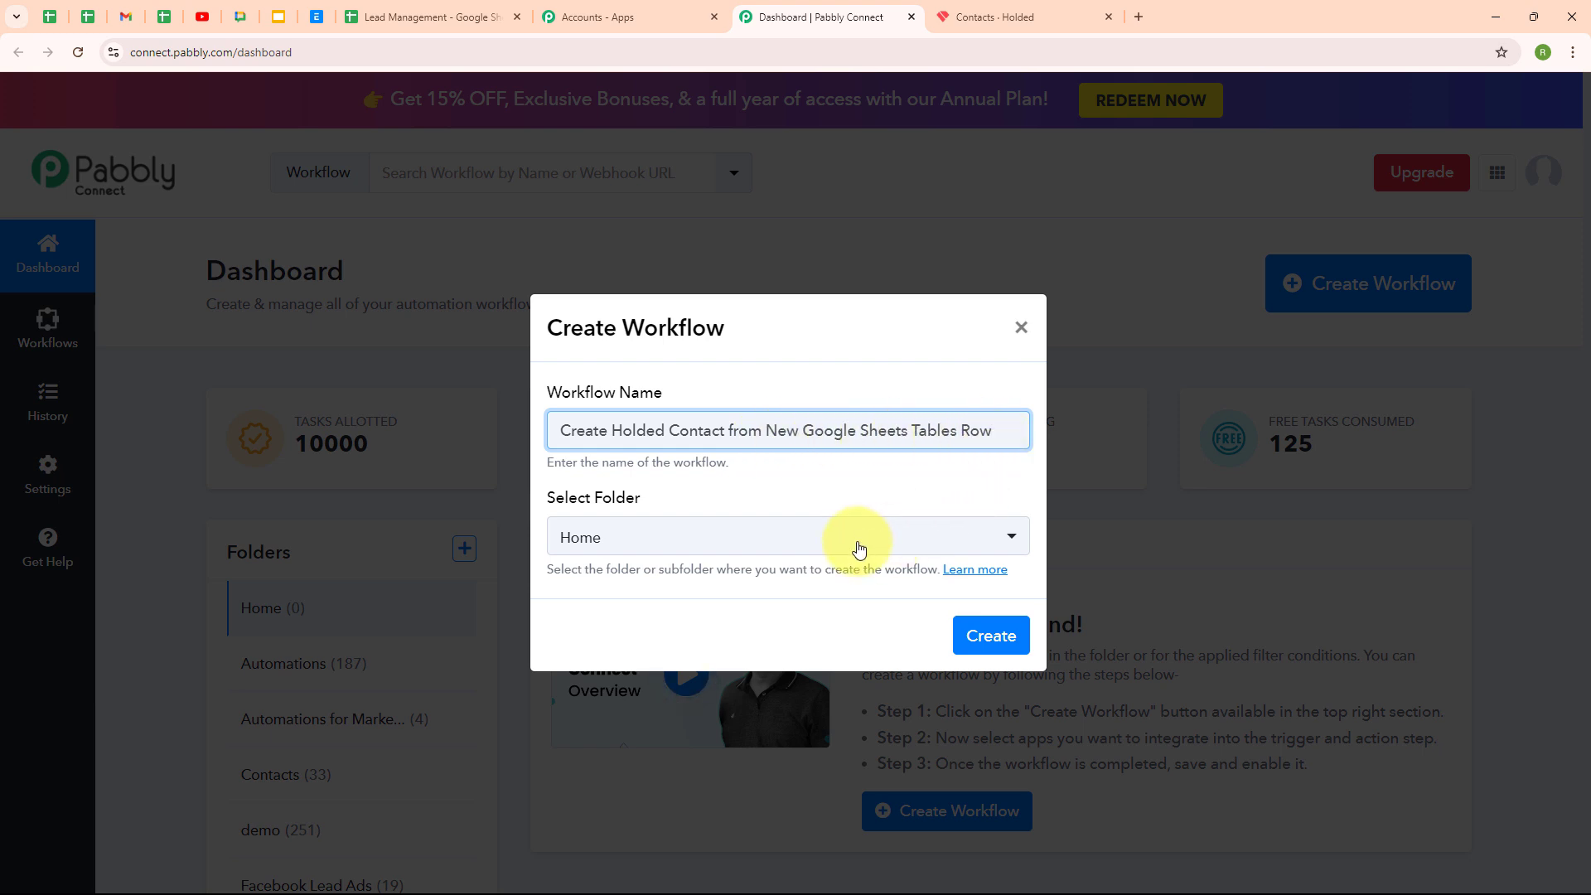
left_click(753, 548)
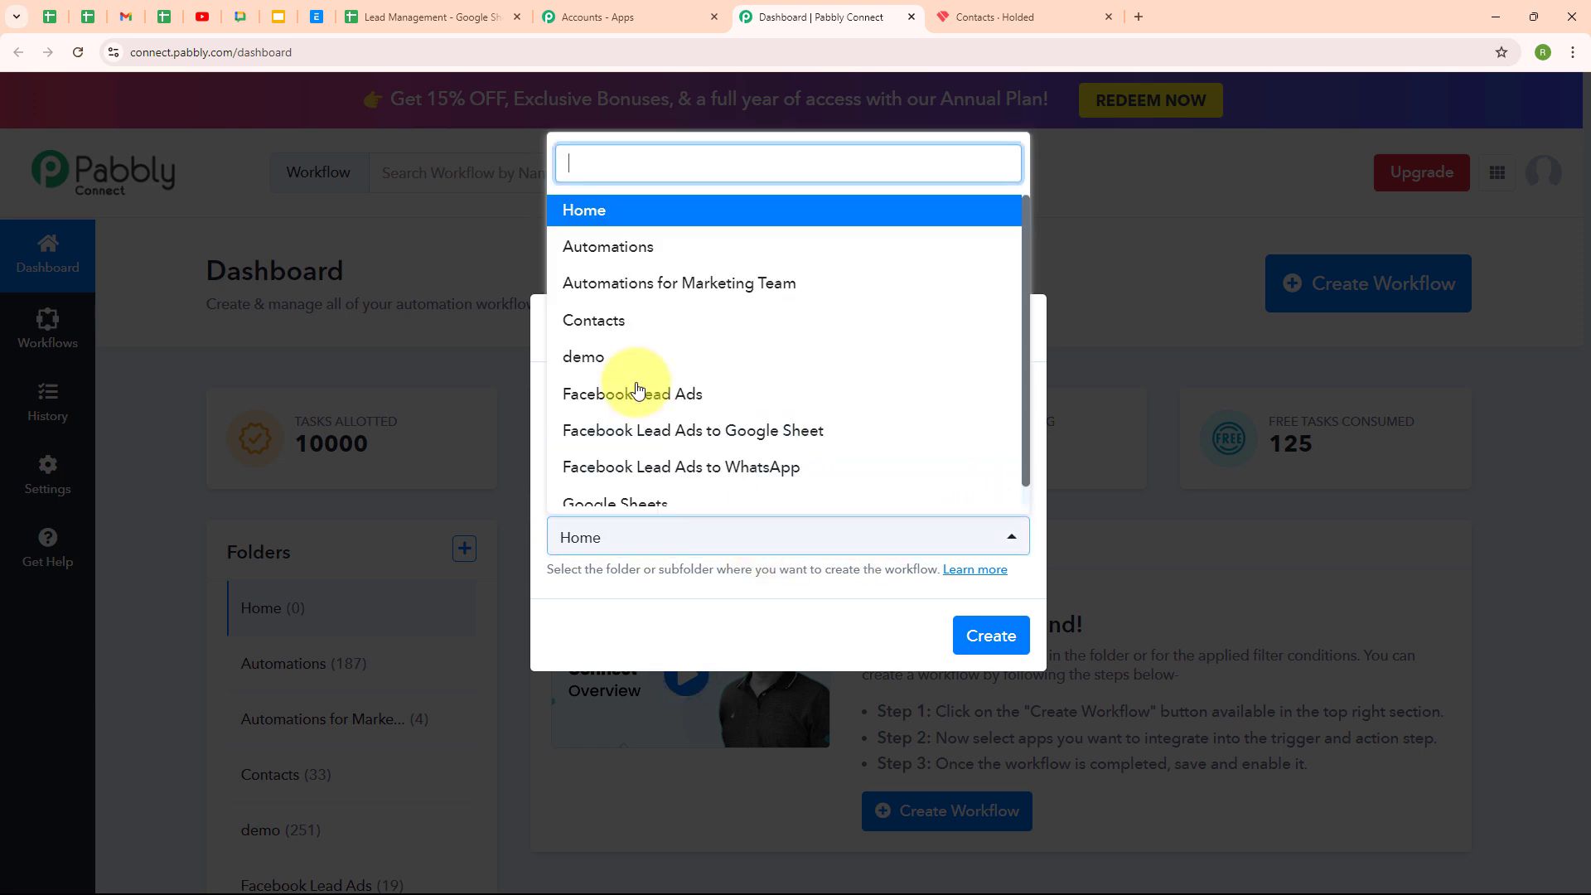
left_click(668, 245)
left_click(729, 493)
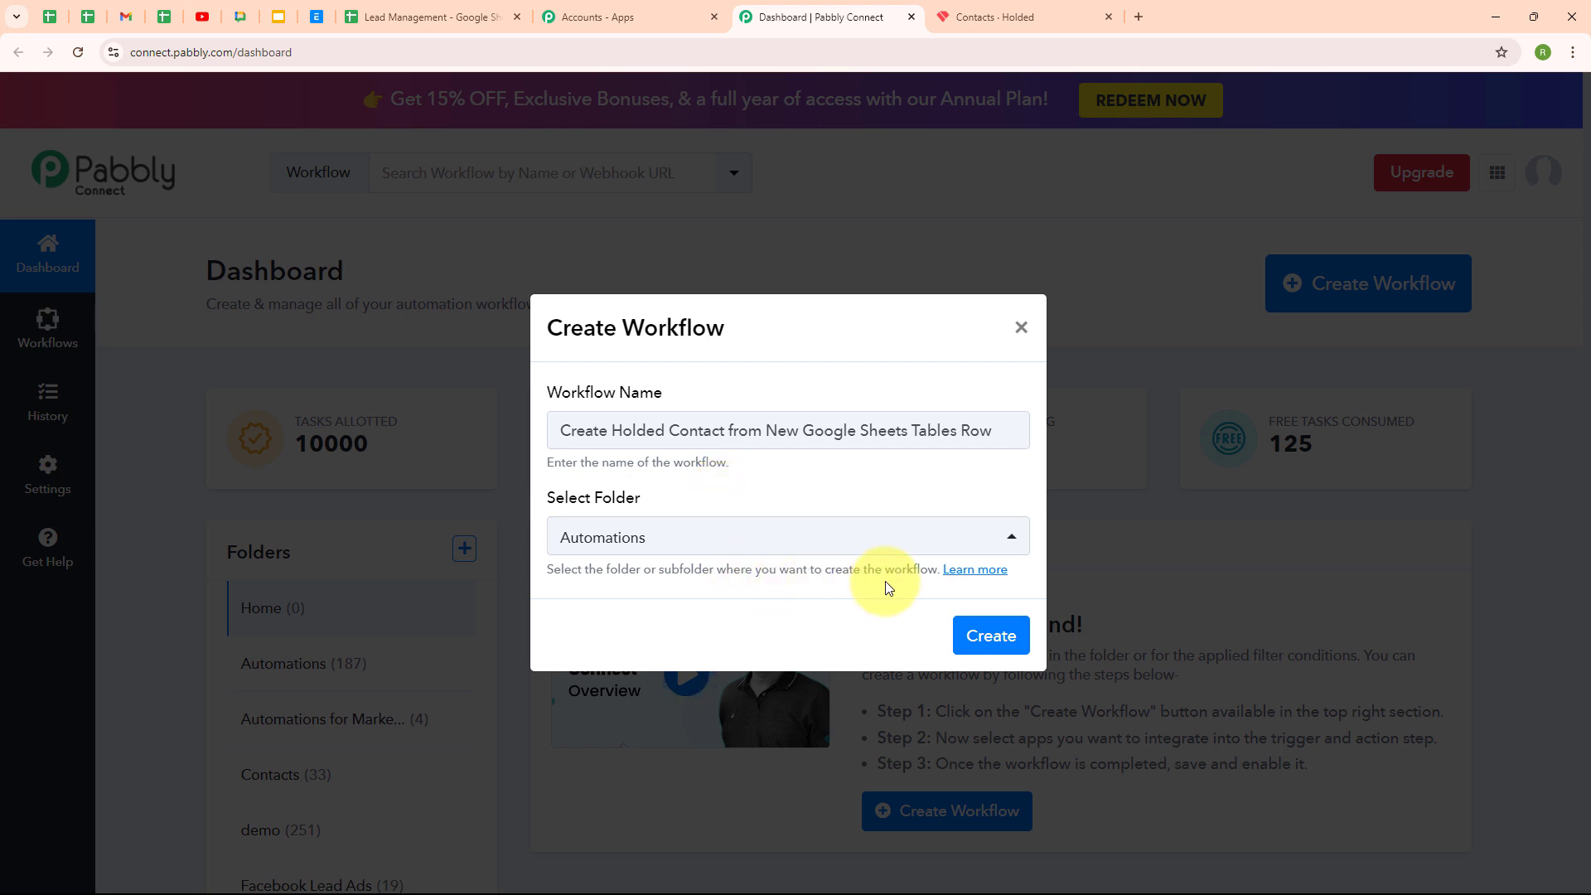
left_click(984, 579)
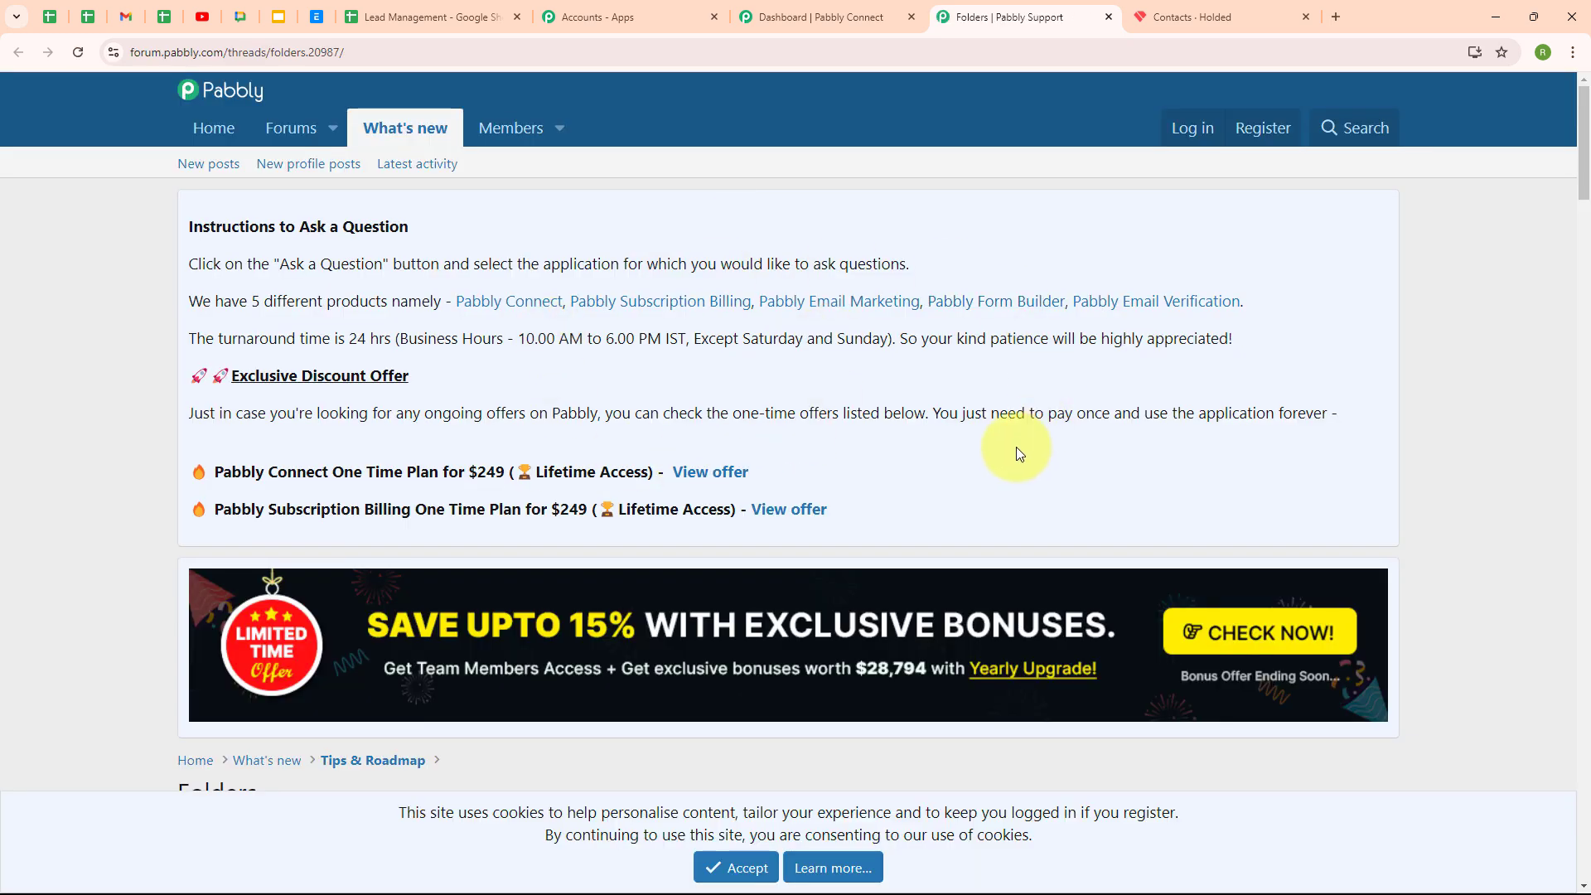
scroll(1023, 453, "down", 8)
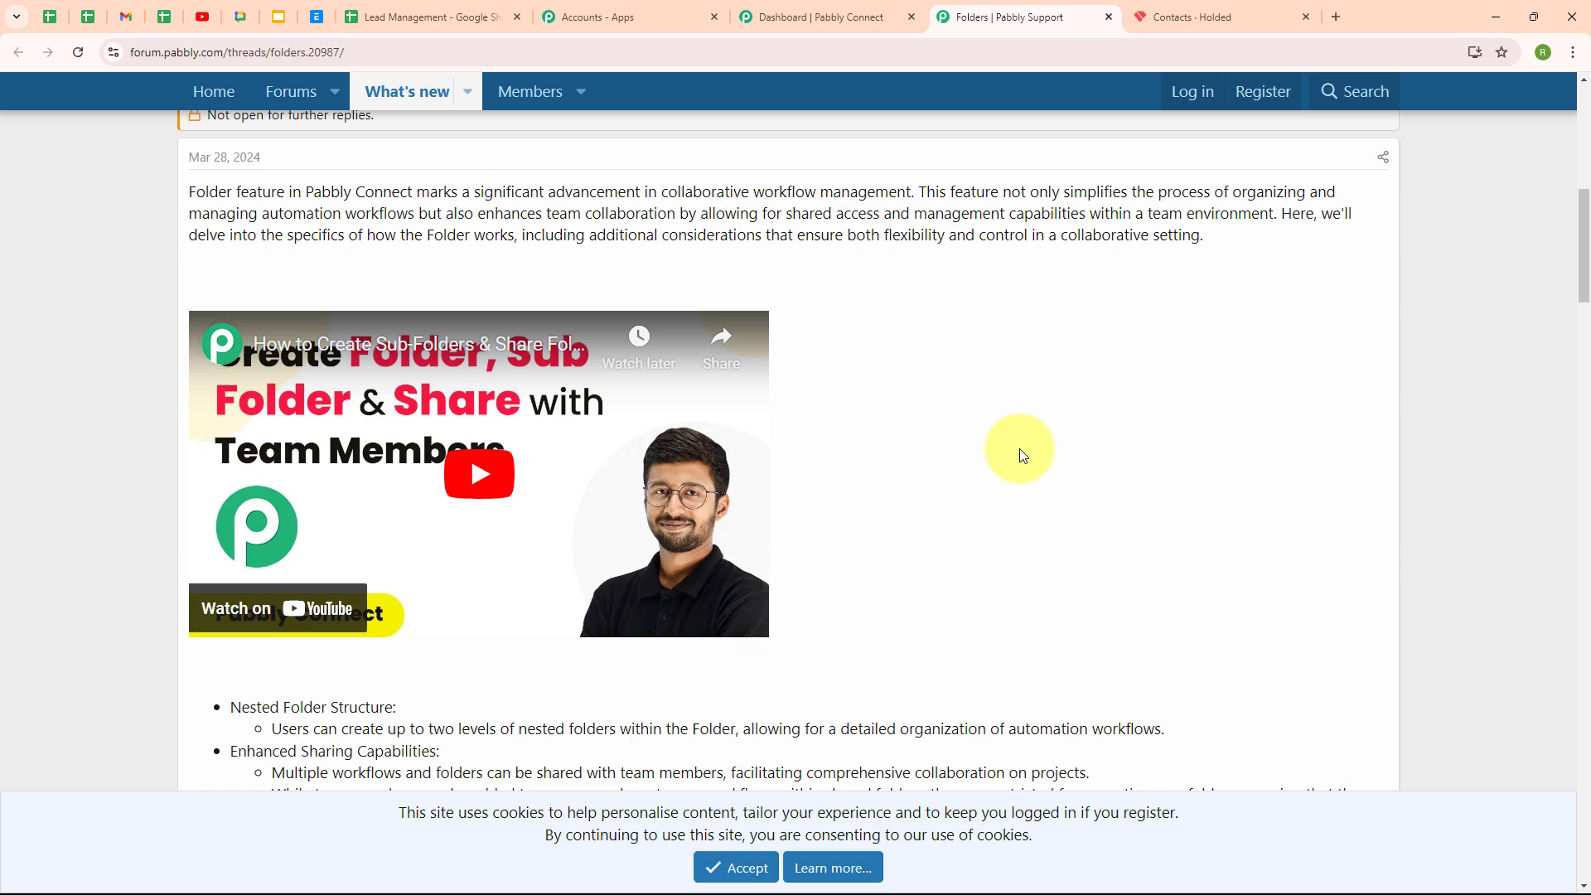
left_click(1109, 18)
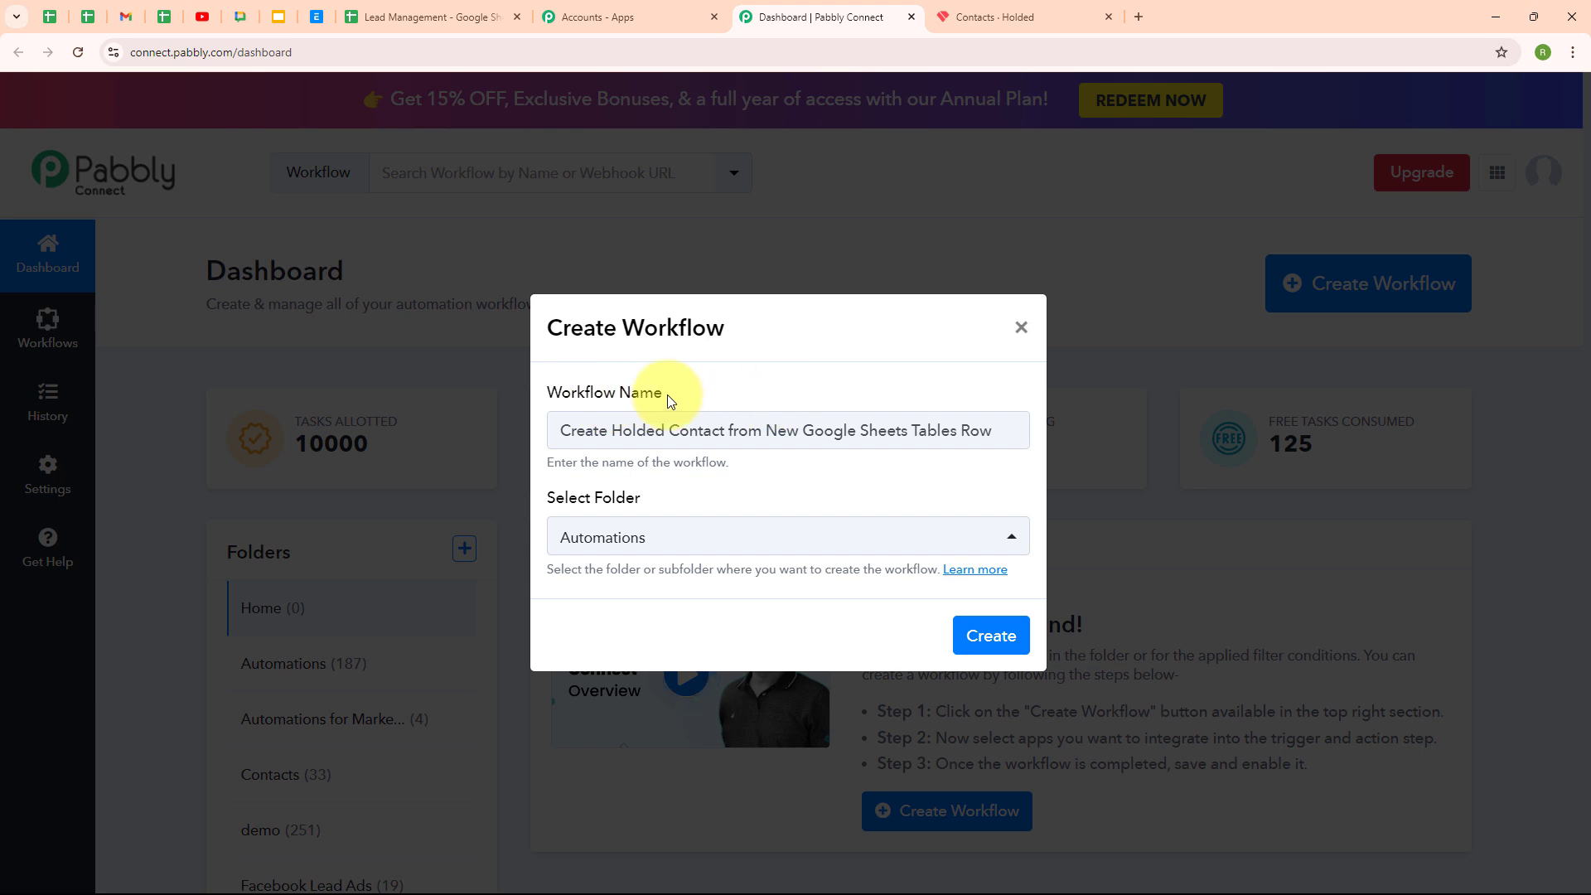
Create the workflow and pick Google Sheets as the trigger app after searching 'goo'
left_click(973, 637)
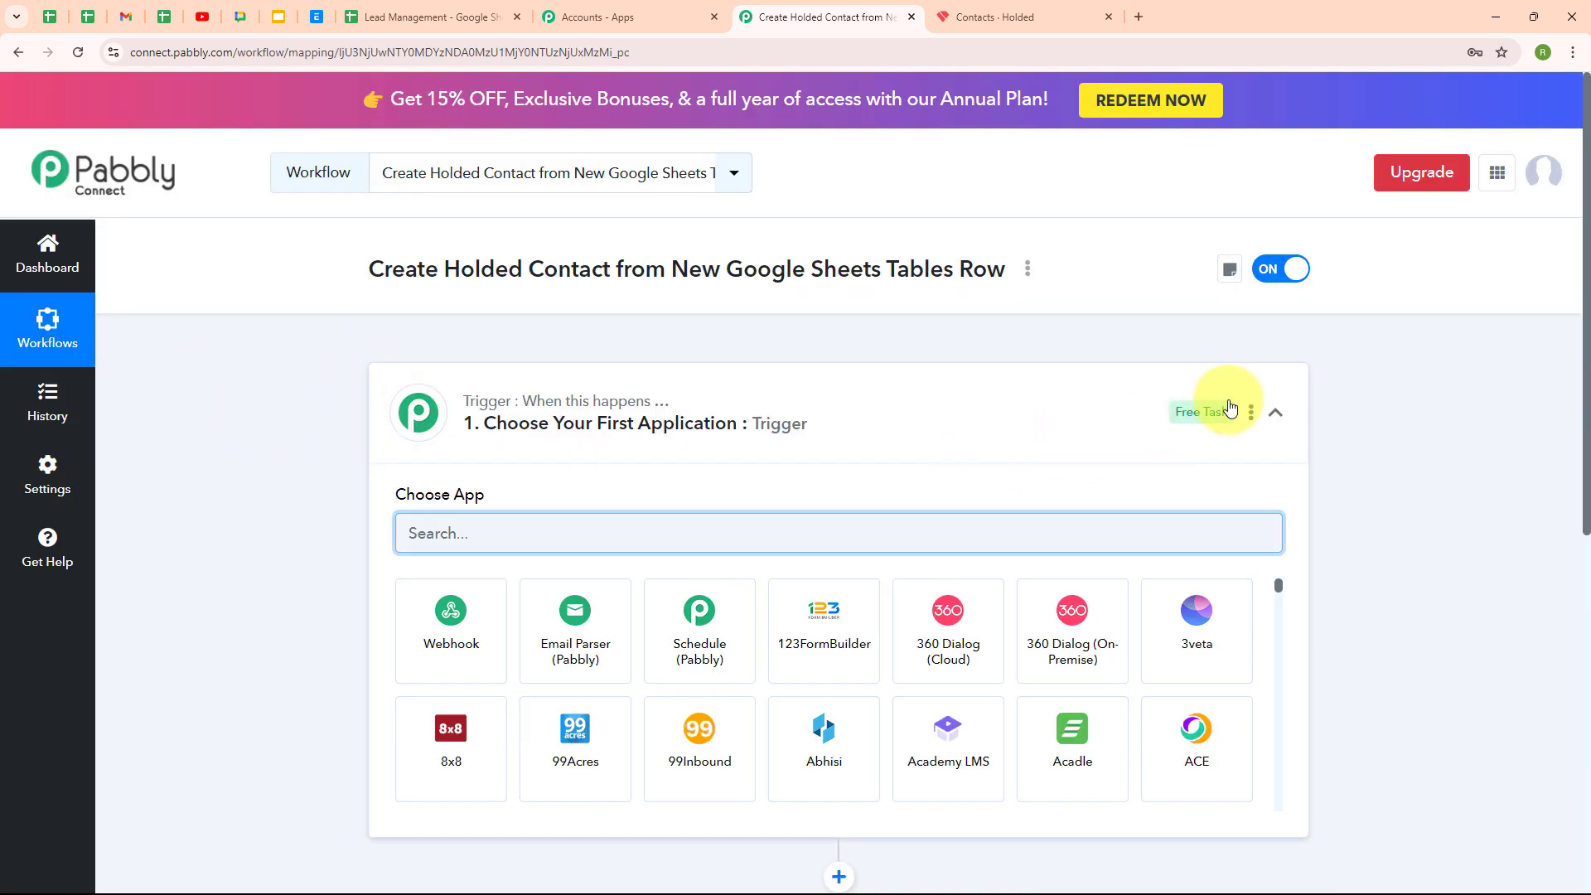
left_click(1273, 412)
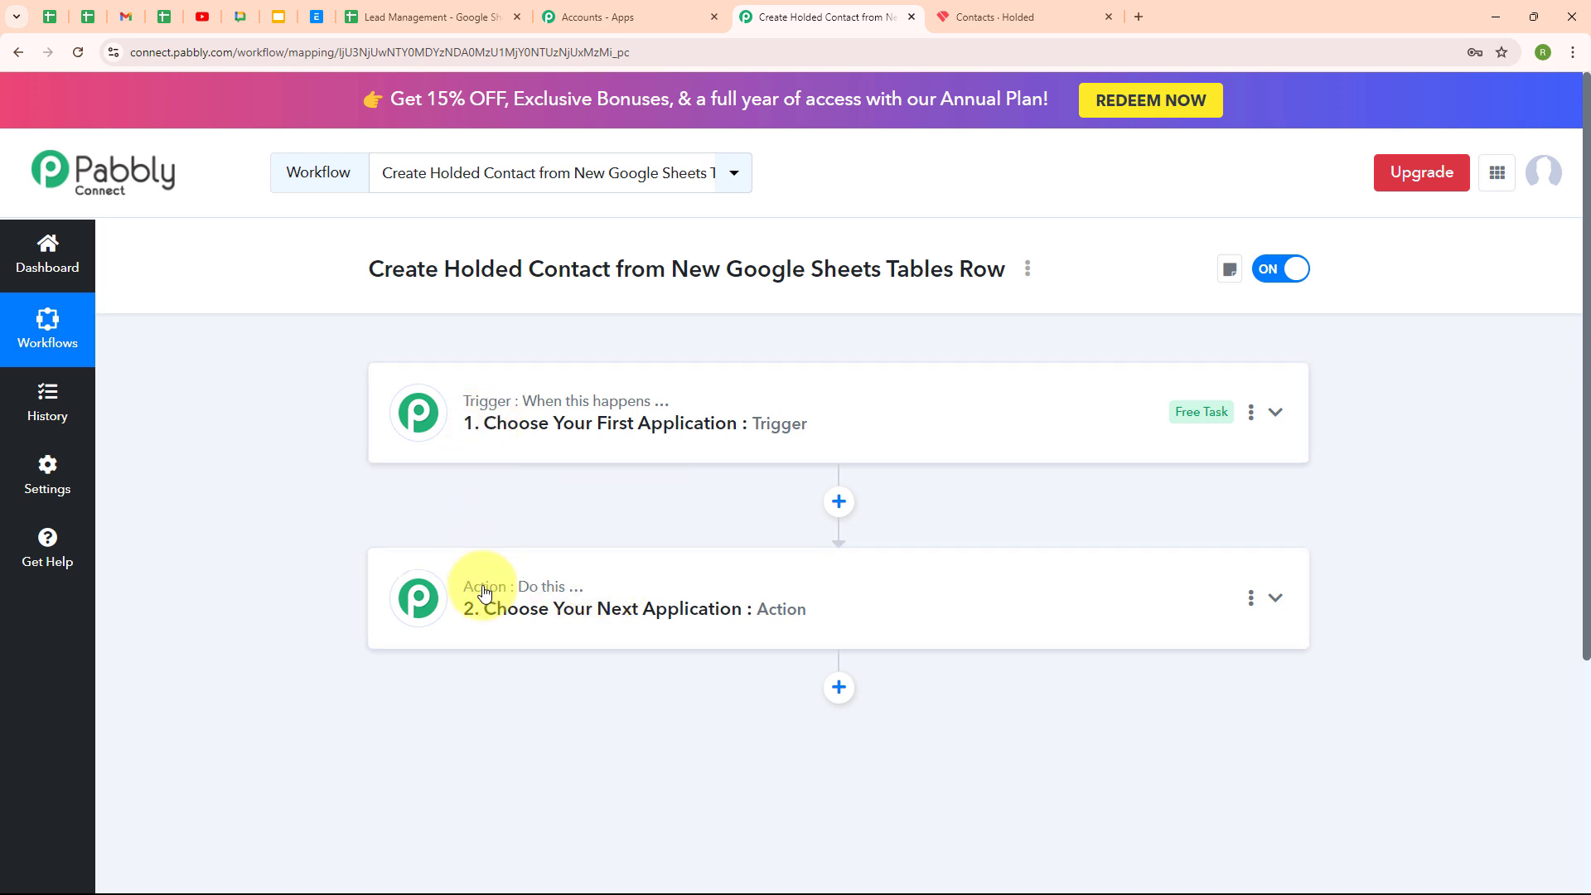
mouse_move(484, 594)
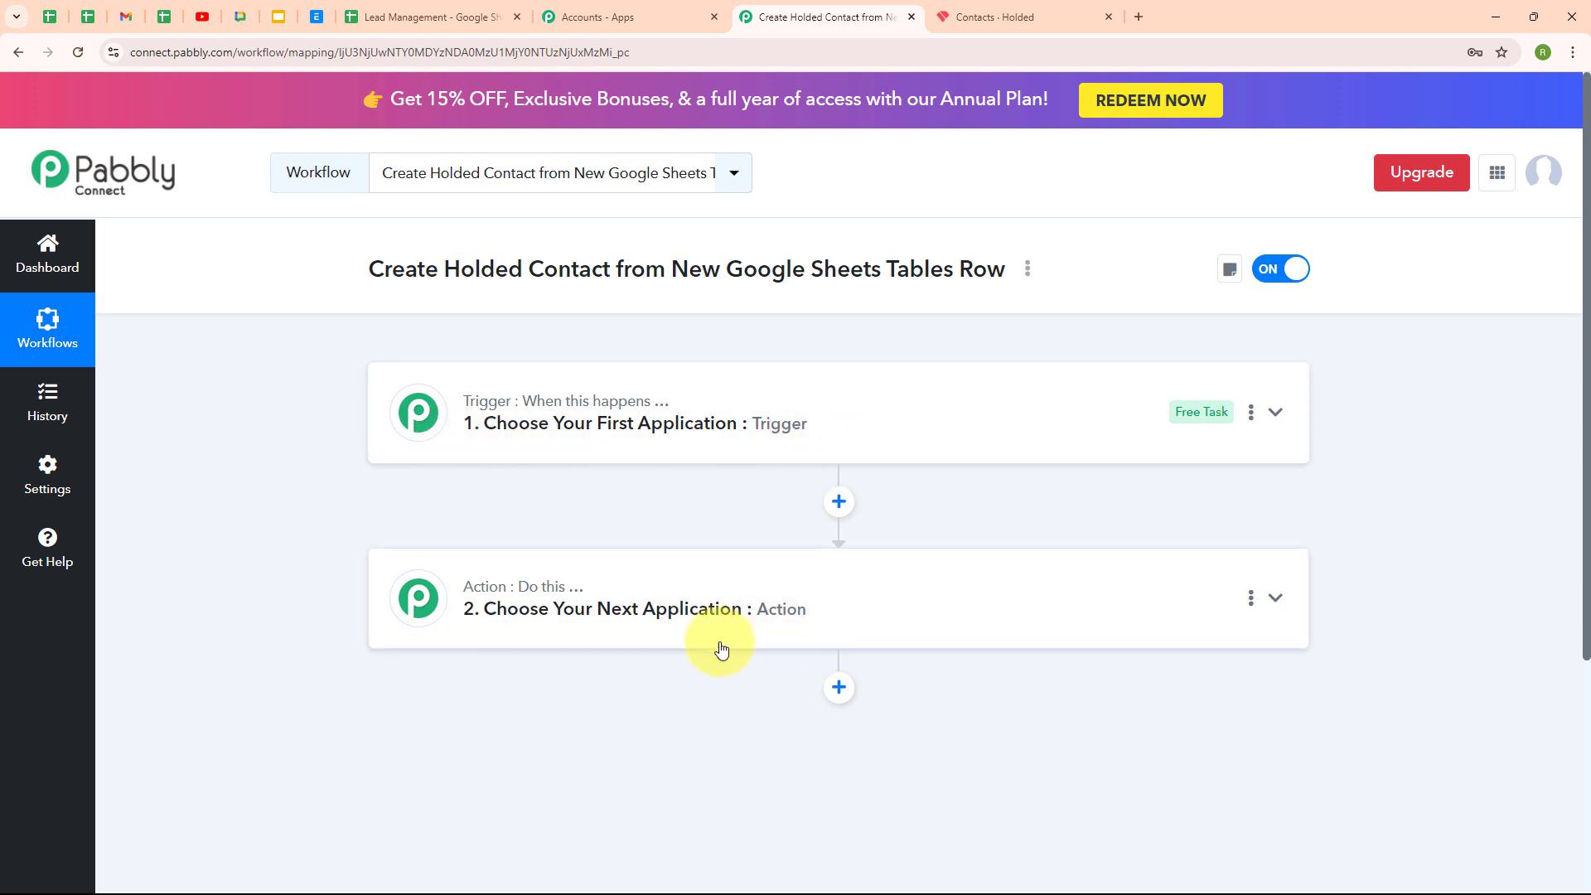
mouse_move(1133, 422)
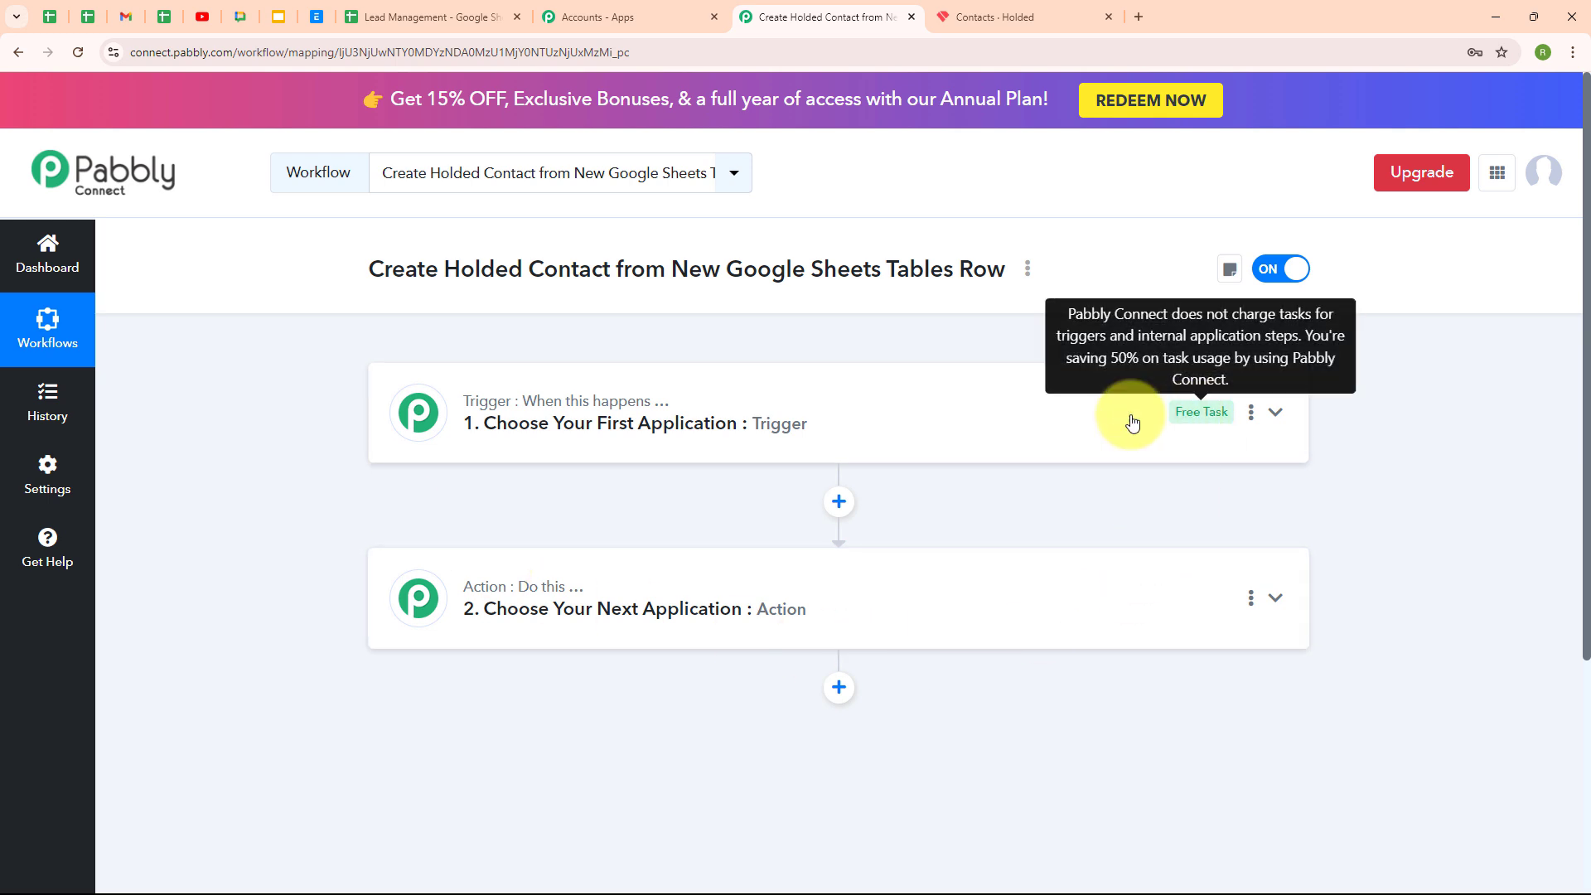
left_click(1073, 421)
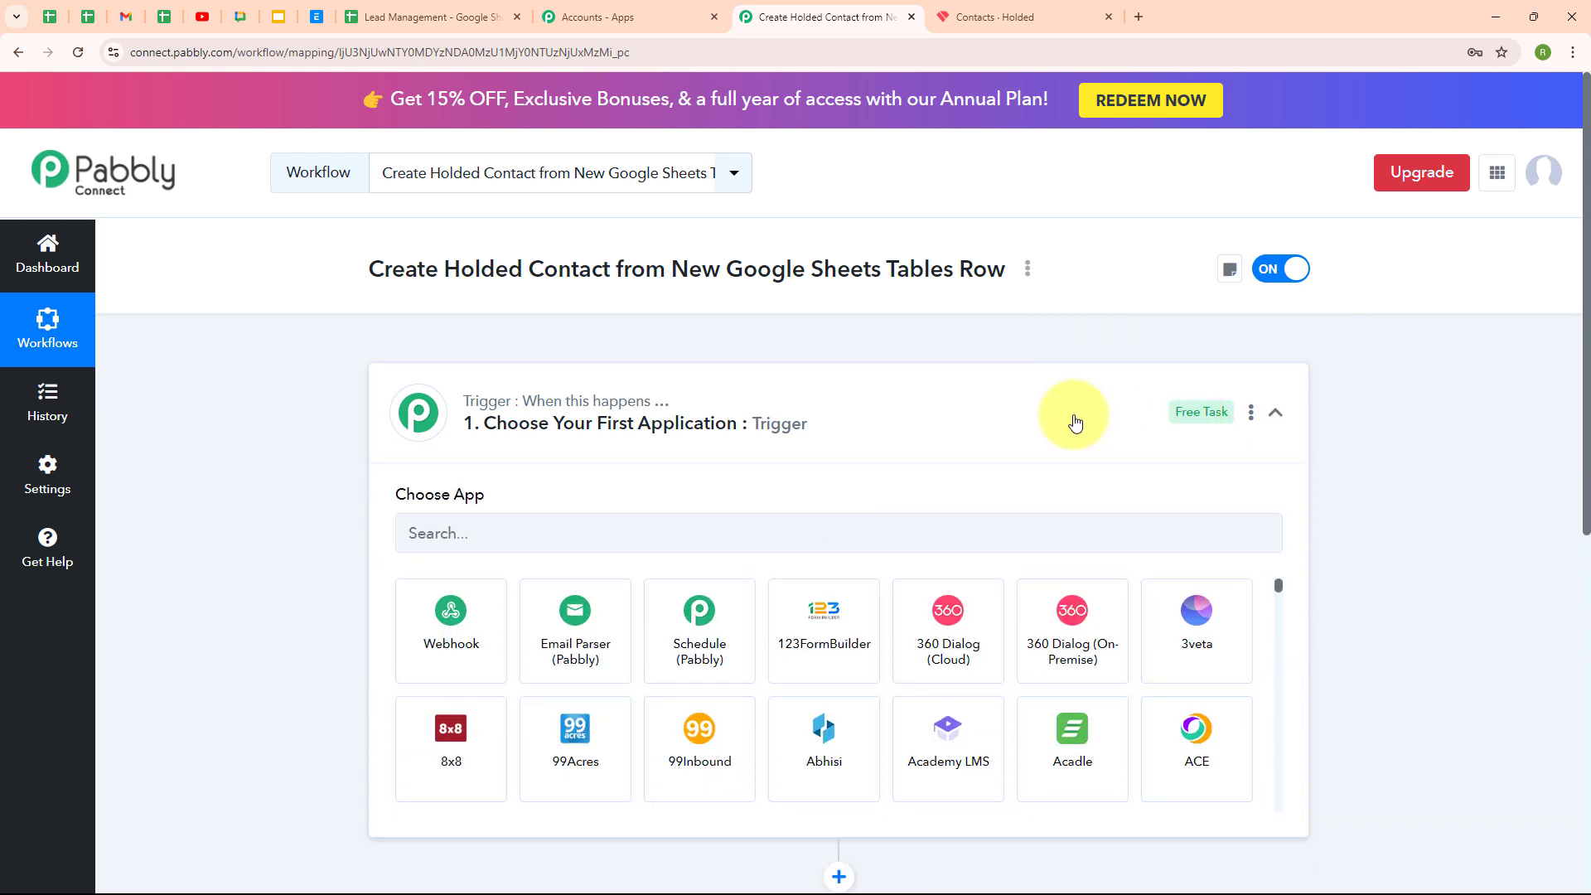
left_click(511, 536)
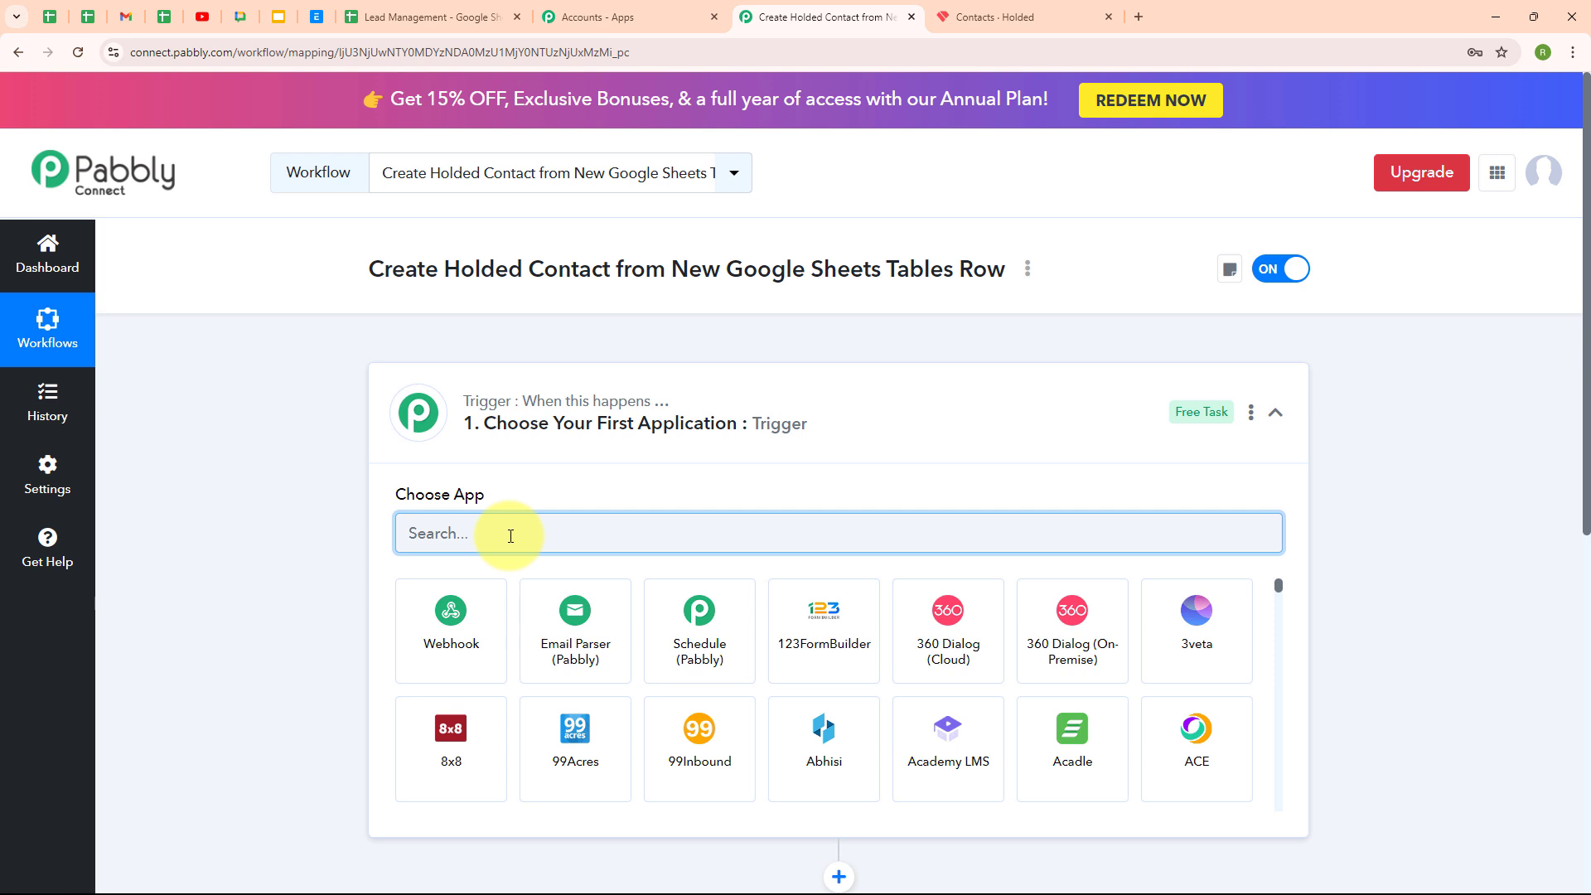
type("goo")
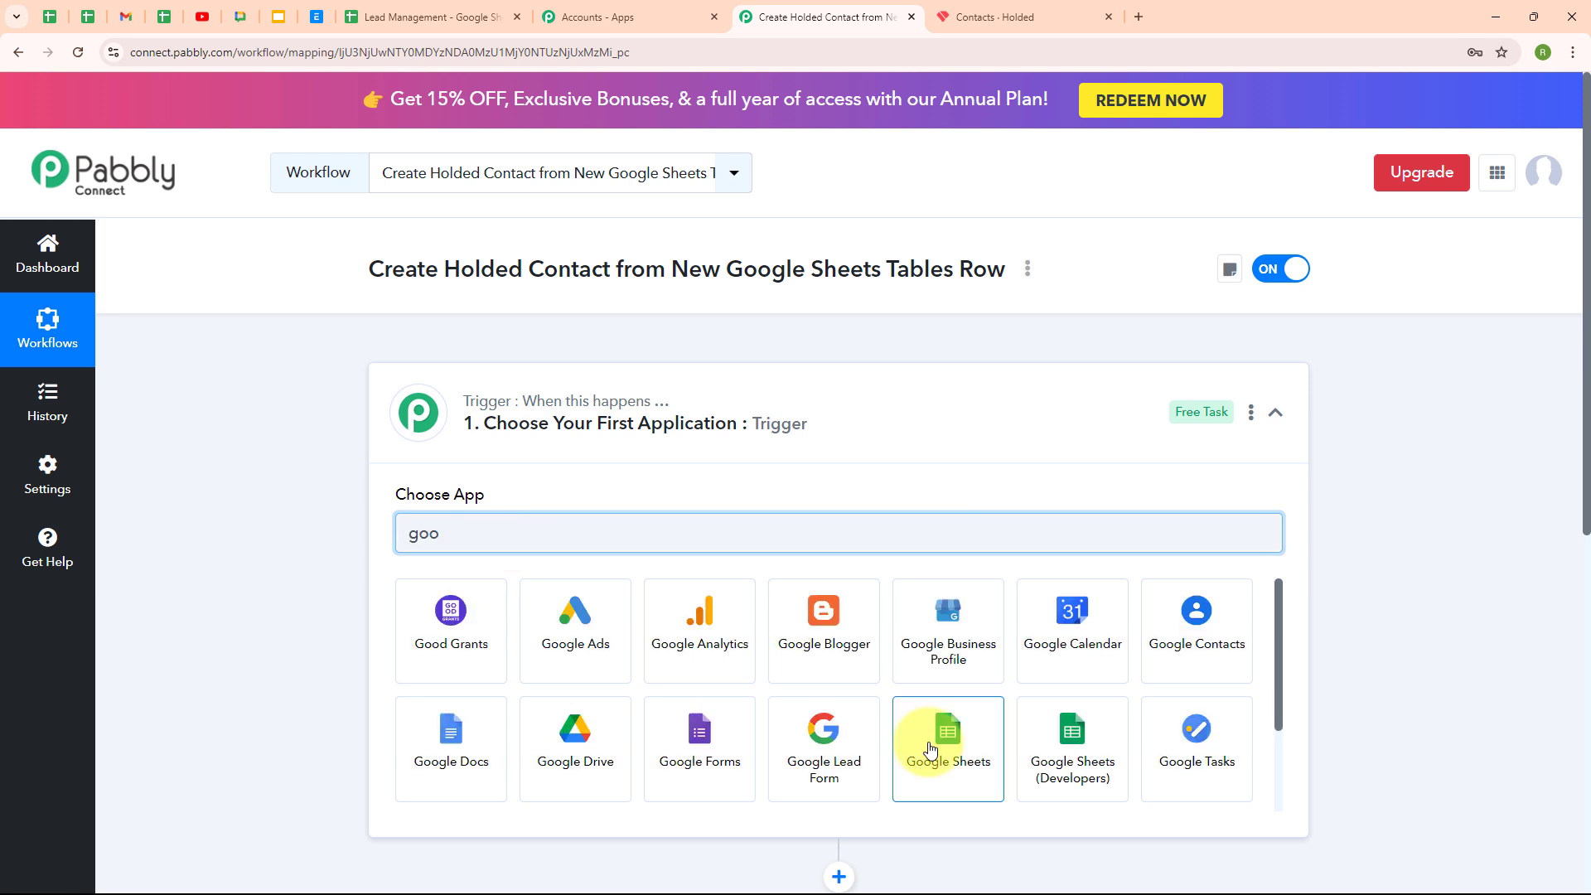
left_click(930, 750)
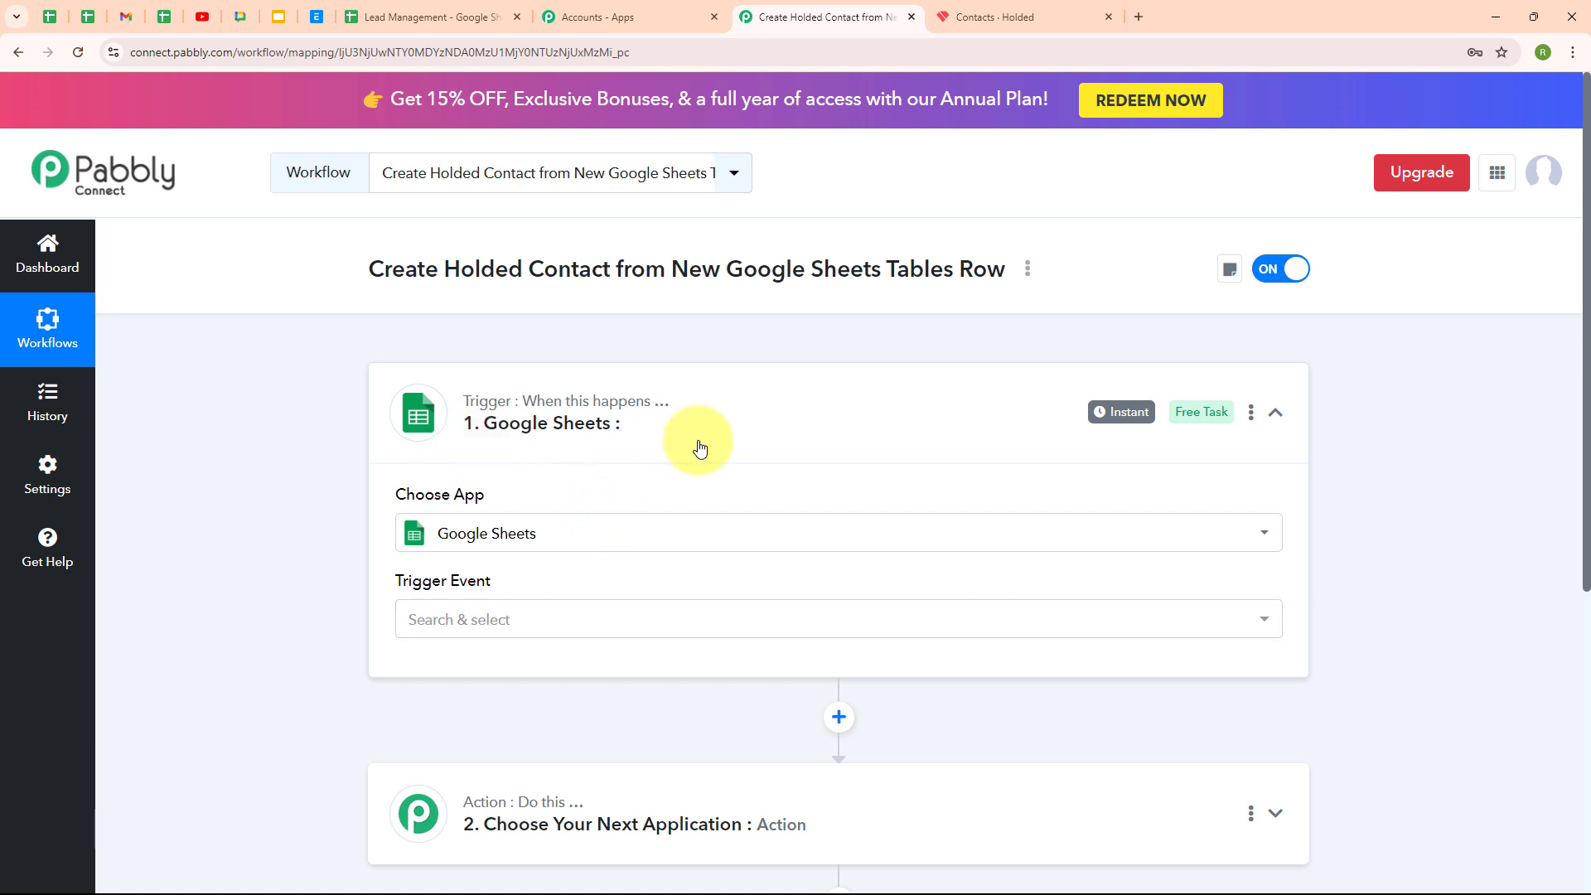
Set the trigger event to New or Updated Spreadsheet Row
left_click(673, 632)
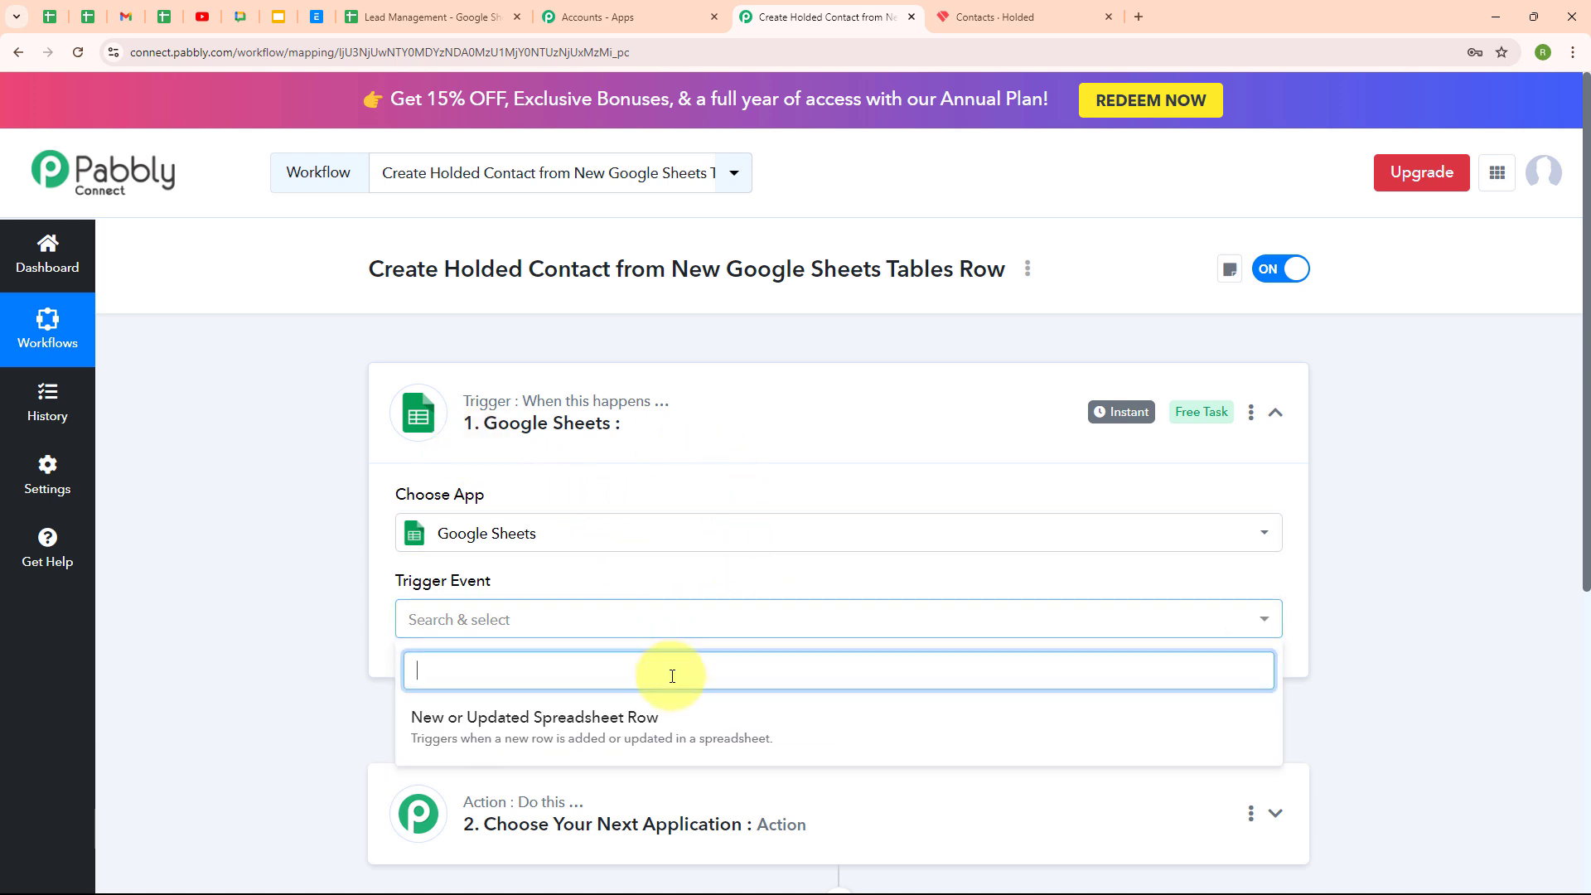
left_click(660, 719)
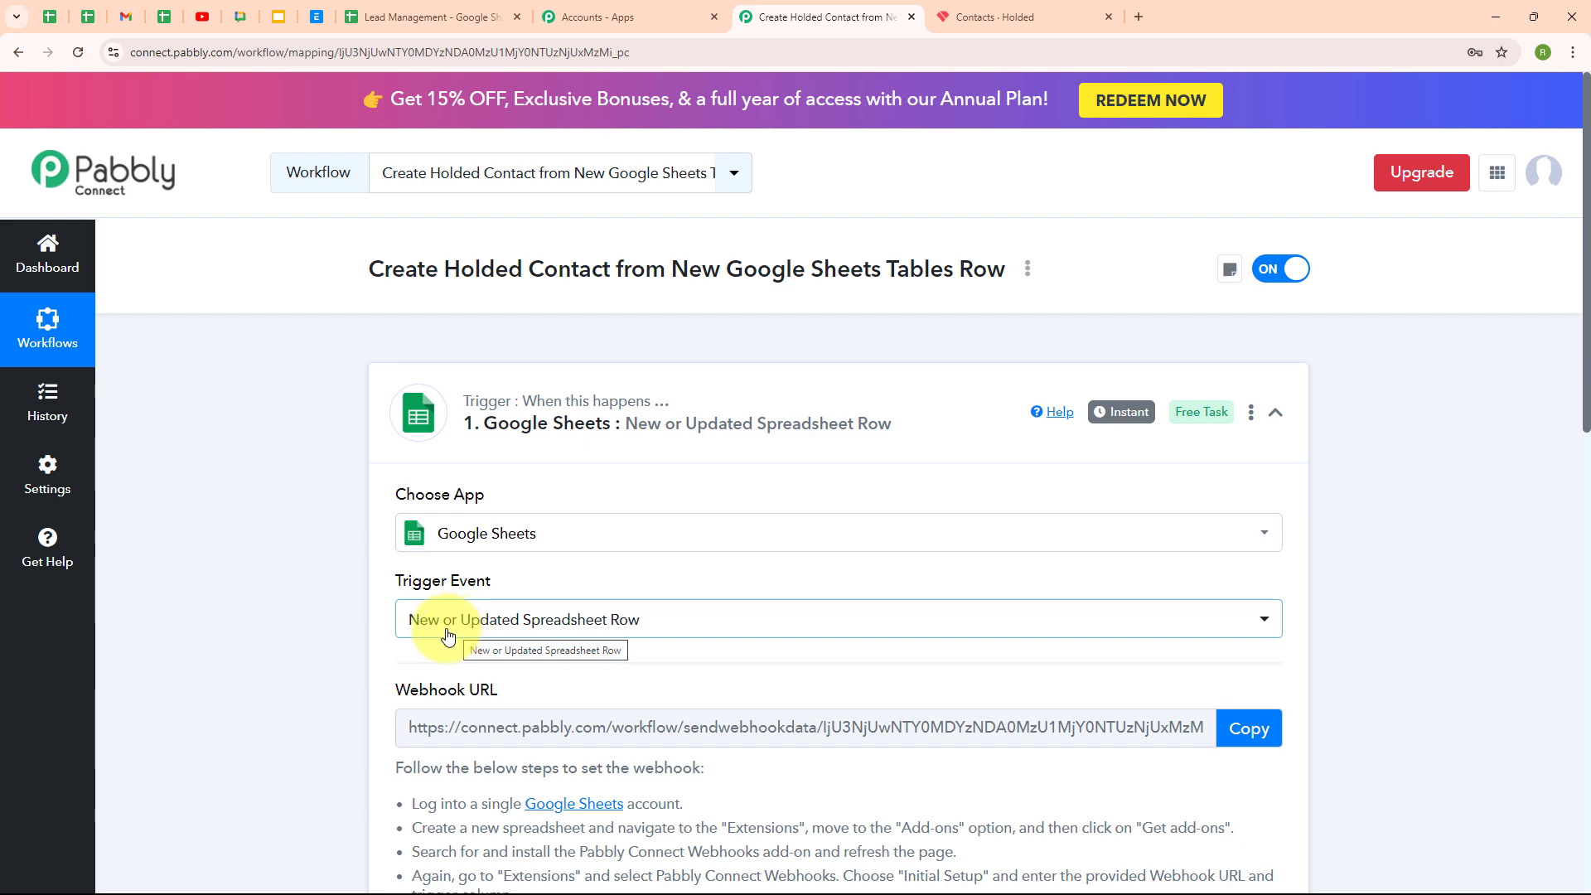
left_click(440, 10)
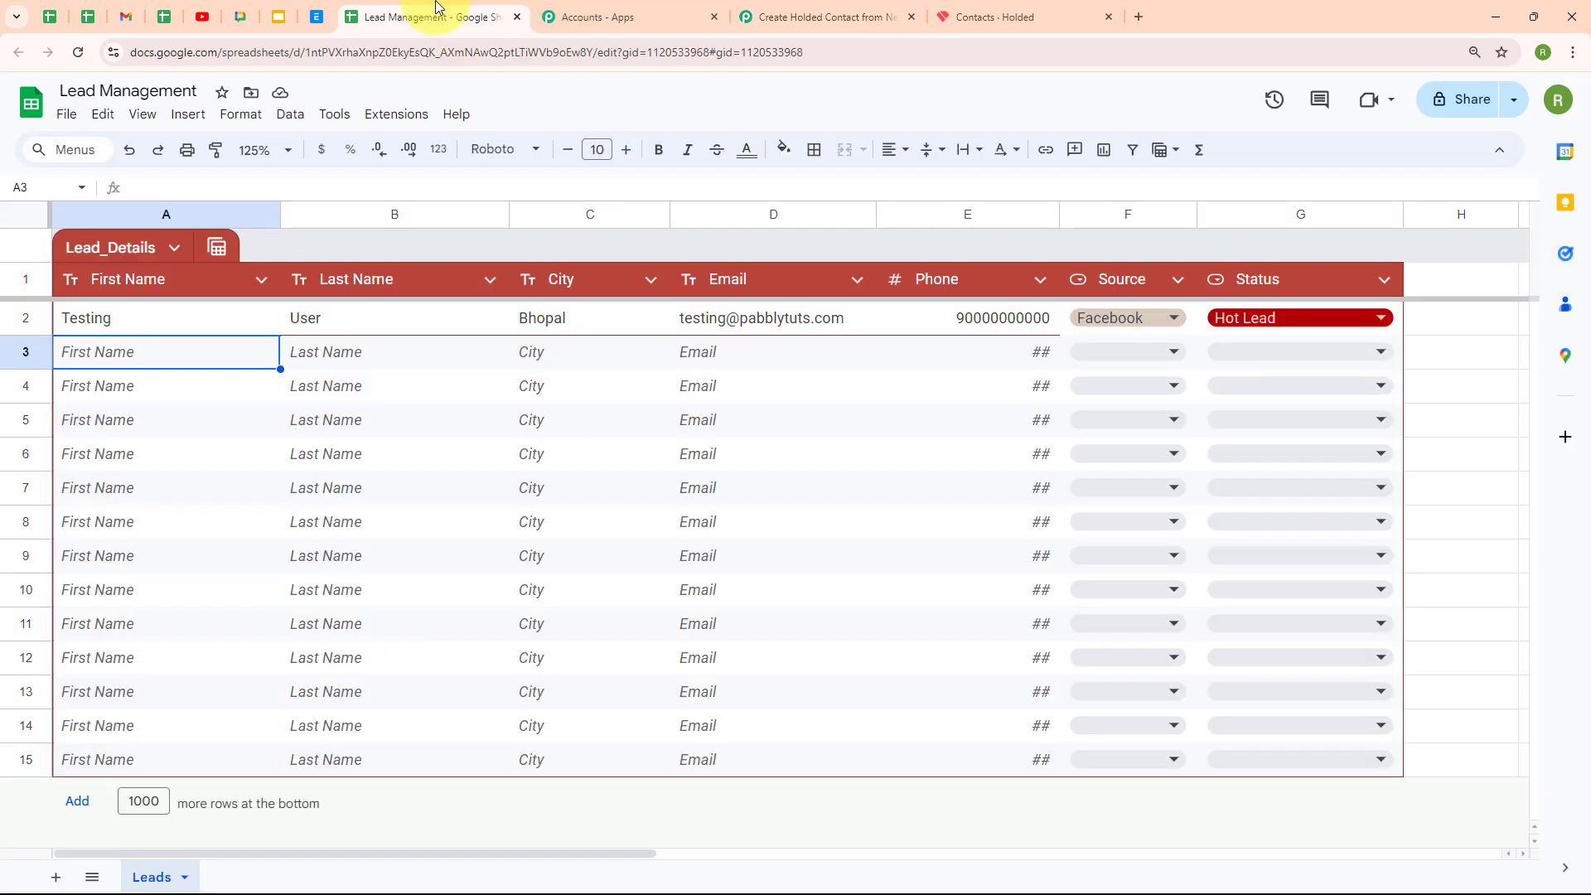
left_click(821, 17)
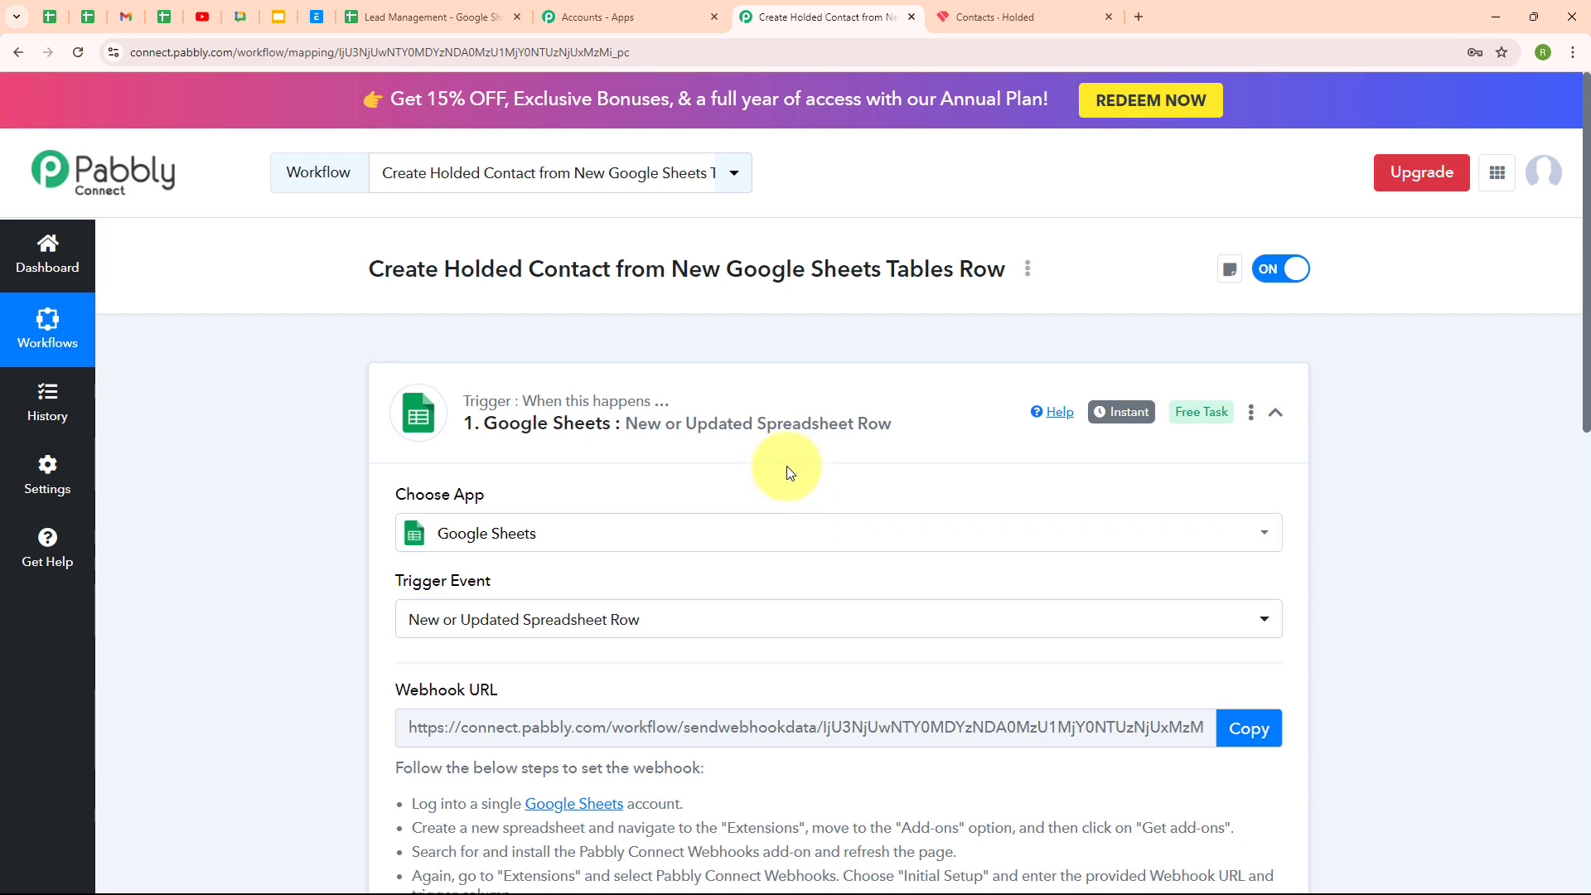
Copy the trigger's webhook URL and go to the Lead Management sheet
scroll(1019, 589, "down", 3)
scroll(1019, 589, "down", 1)
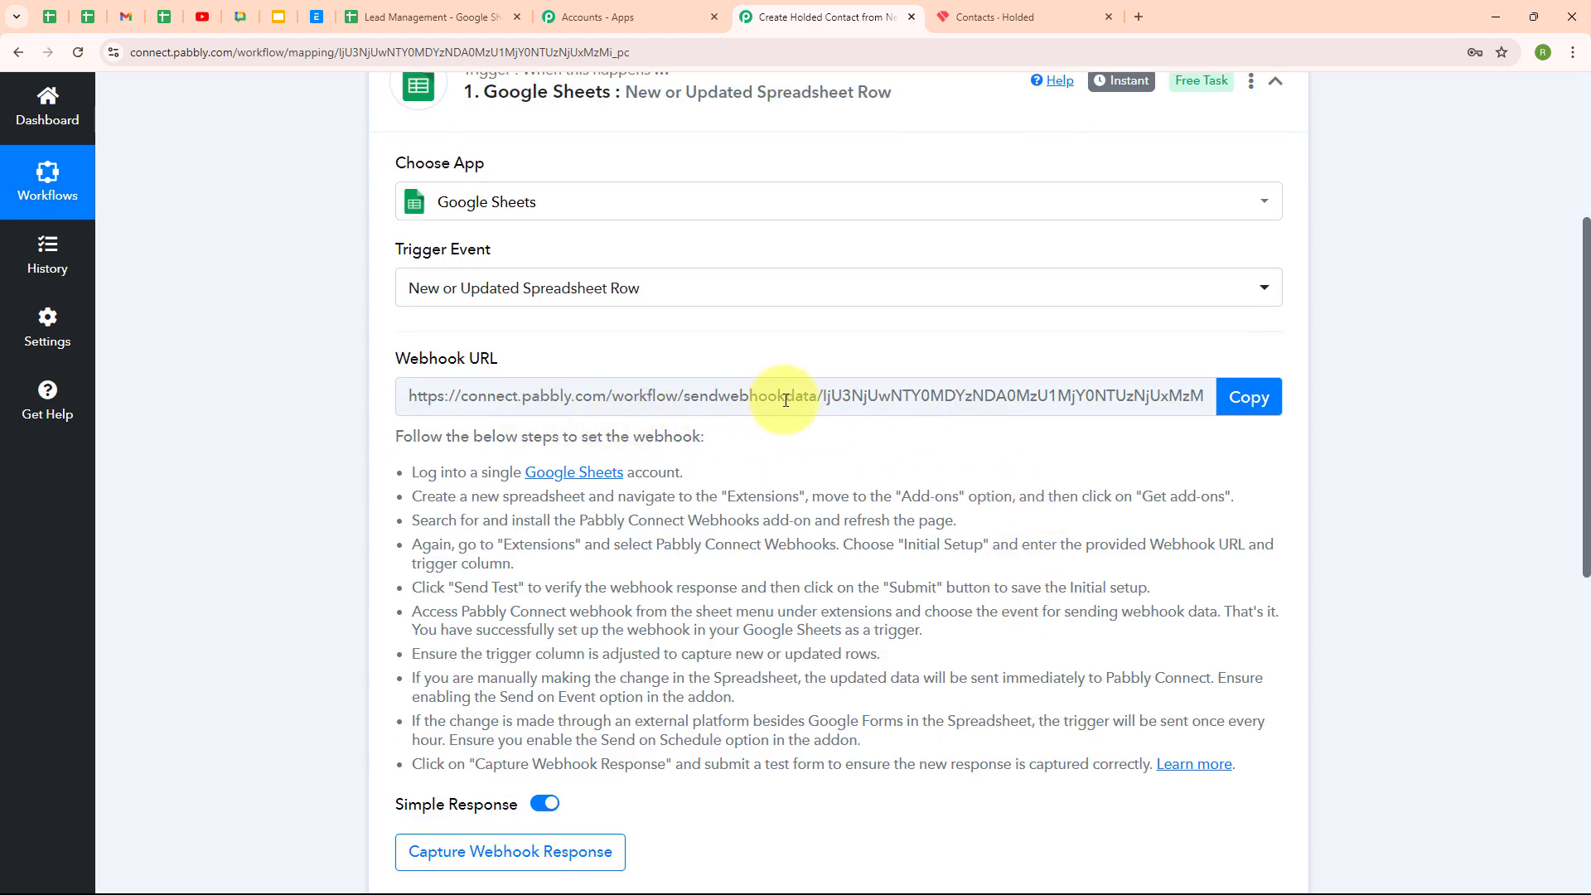
left_click_drag(412, 471, 443, 498)
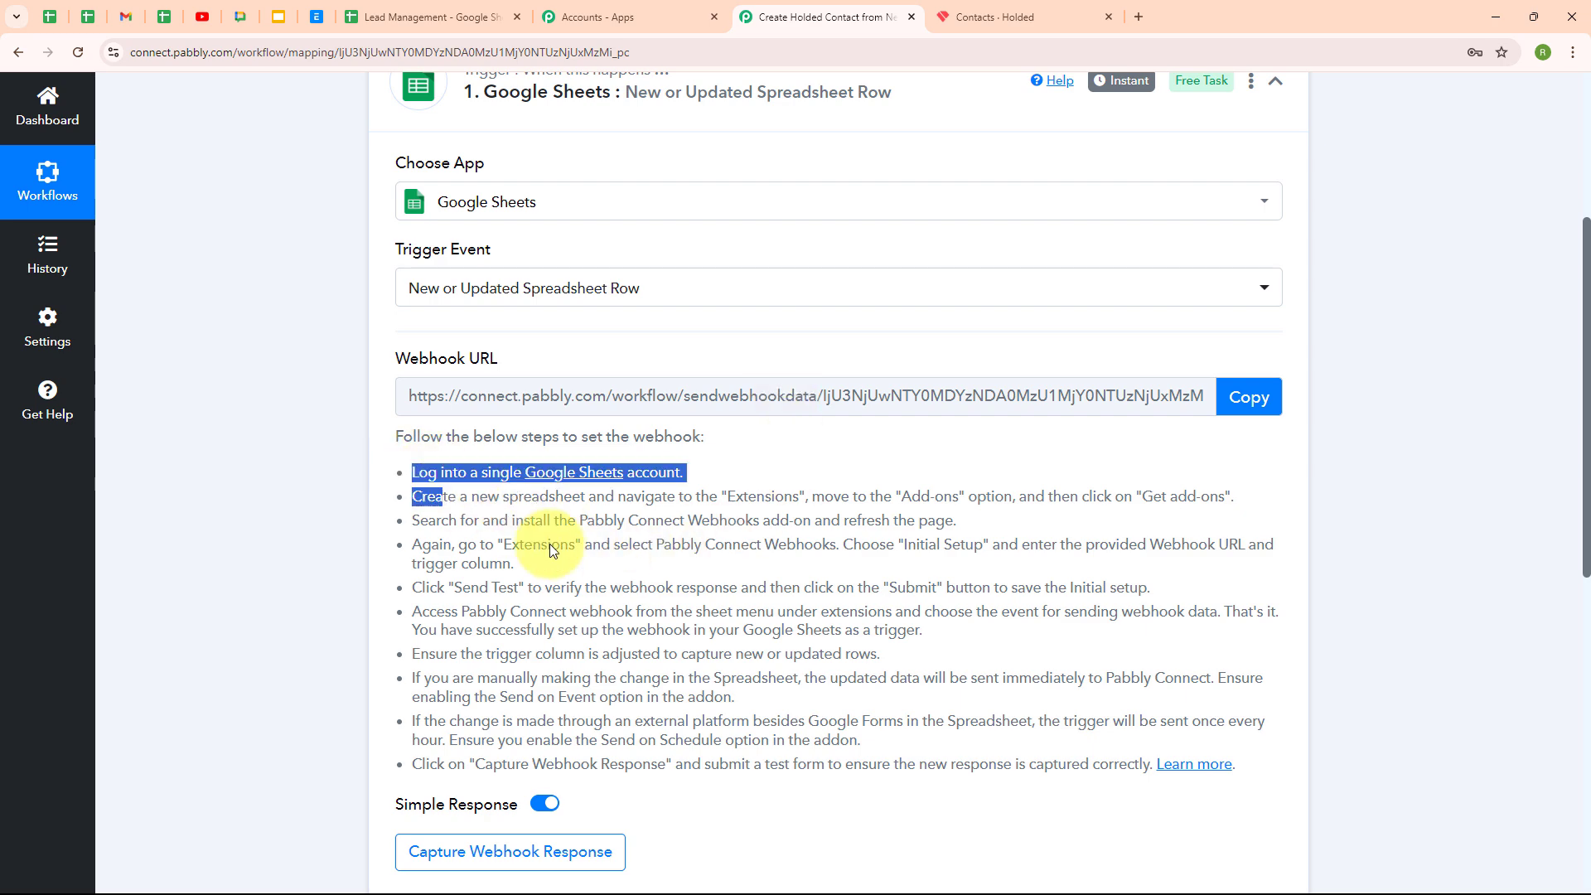
left_click_drag(553, 551, 1229, 807)
left_click(803, 437)
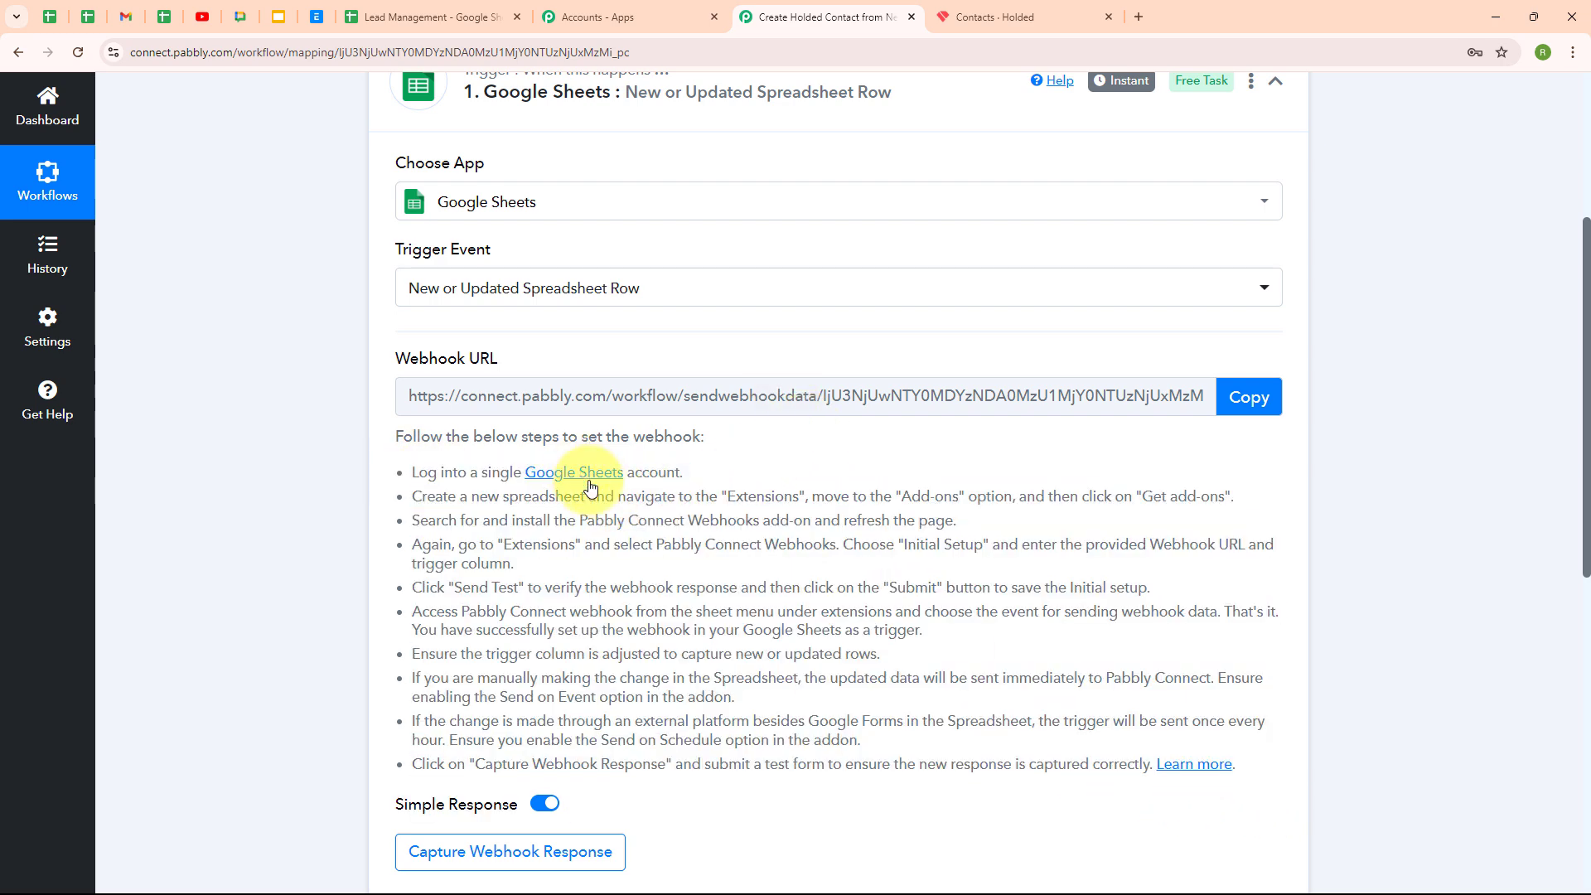
left_click(1254, 397)
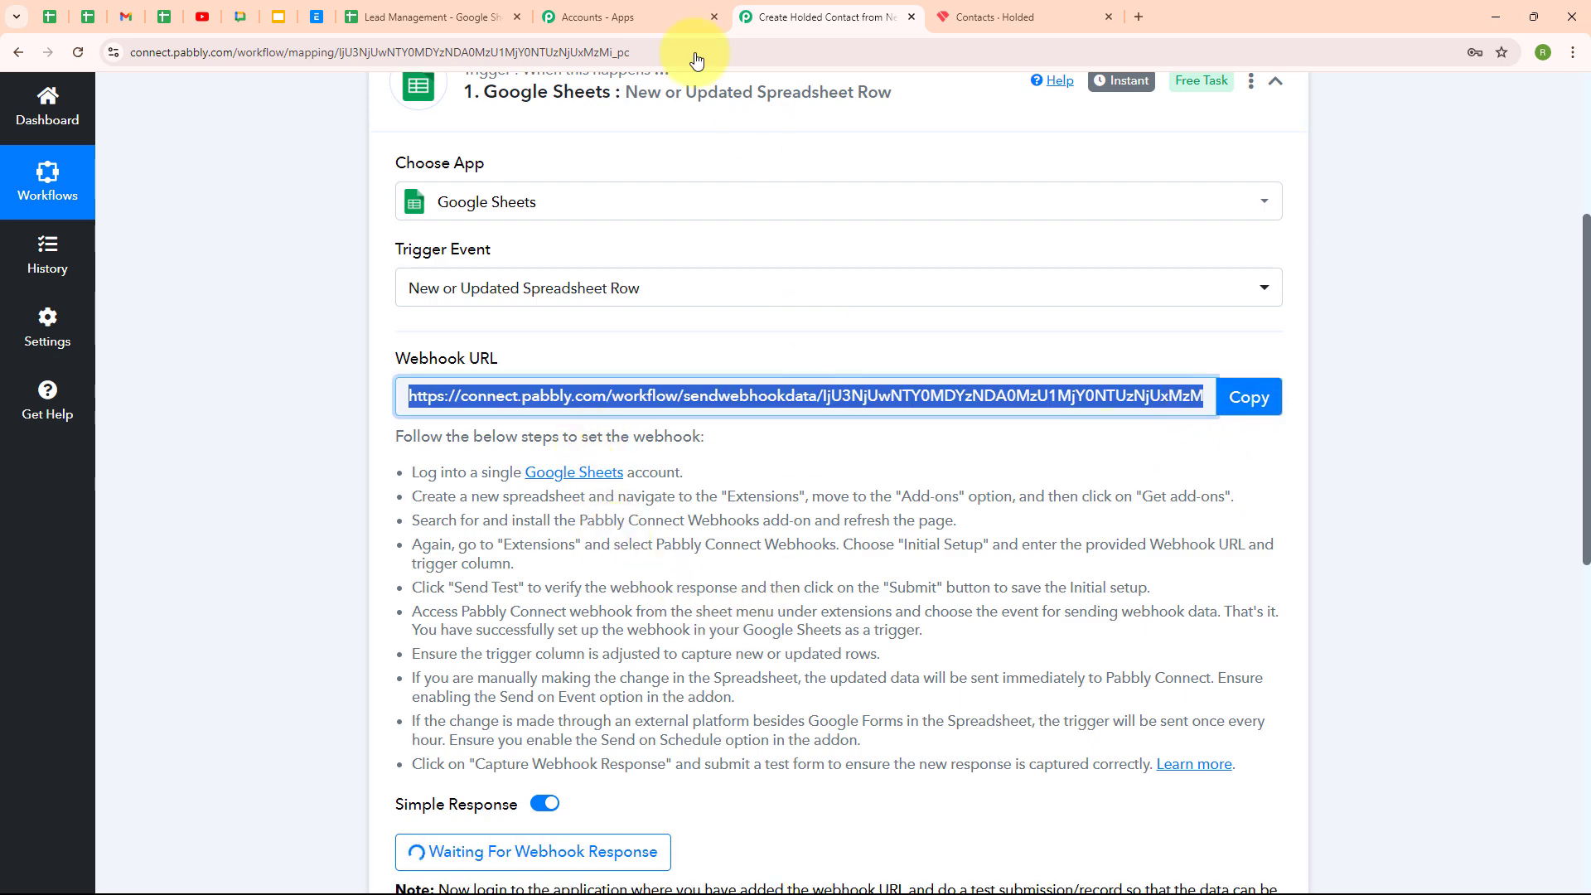
left_click(437, 10)
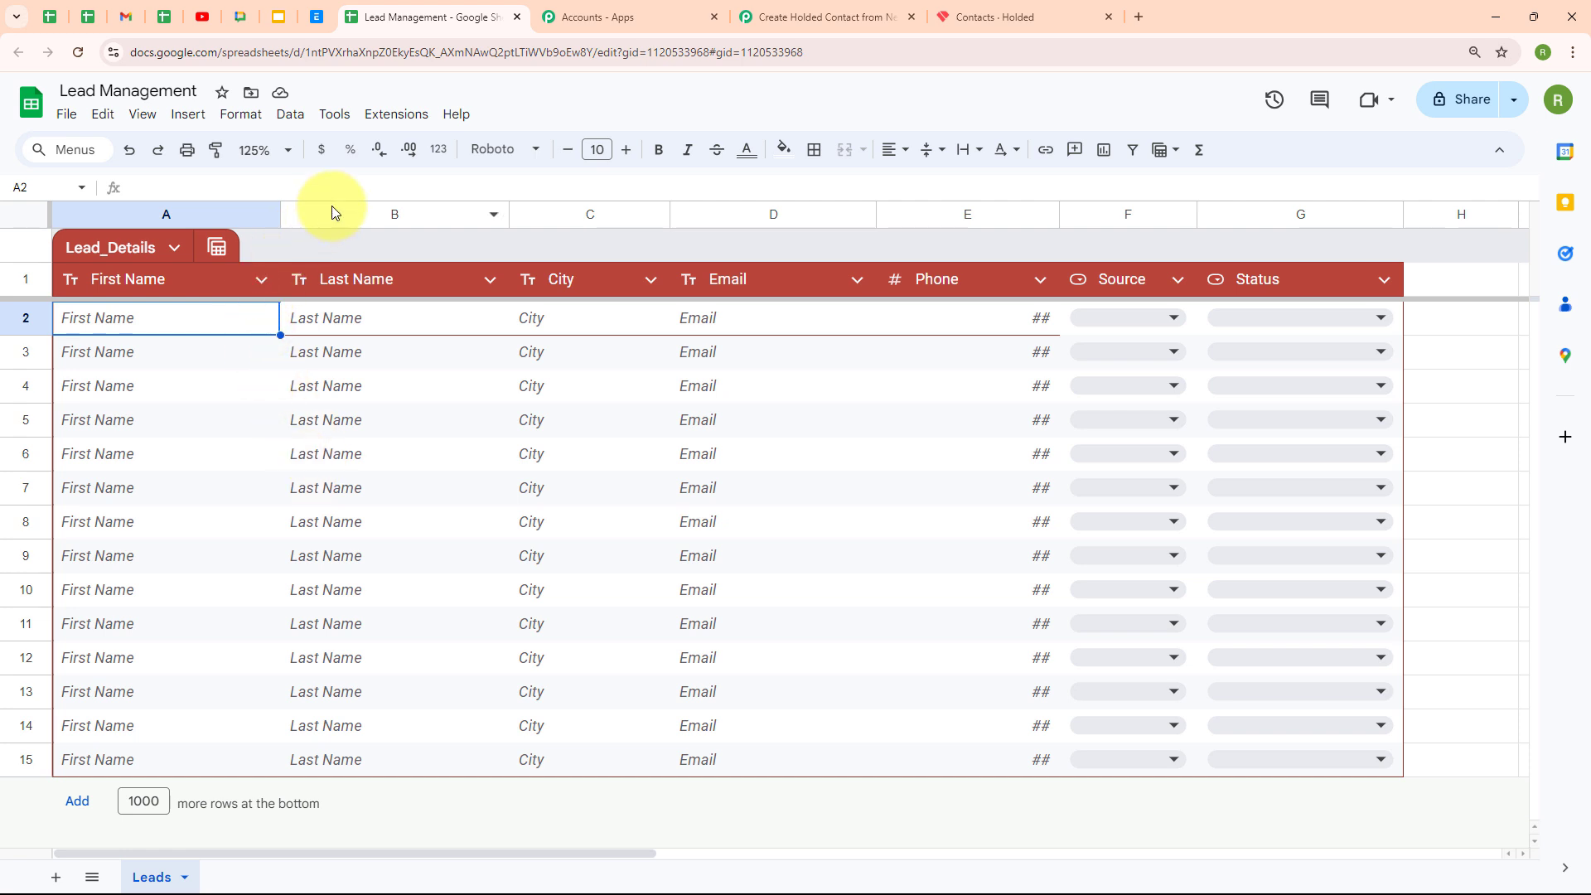
Search the Workspace Marketplace for 'pabb' and confirm Pabbly Connect Webhooks is installed
left_click(397, 120)
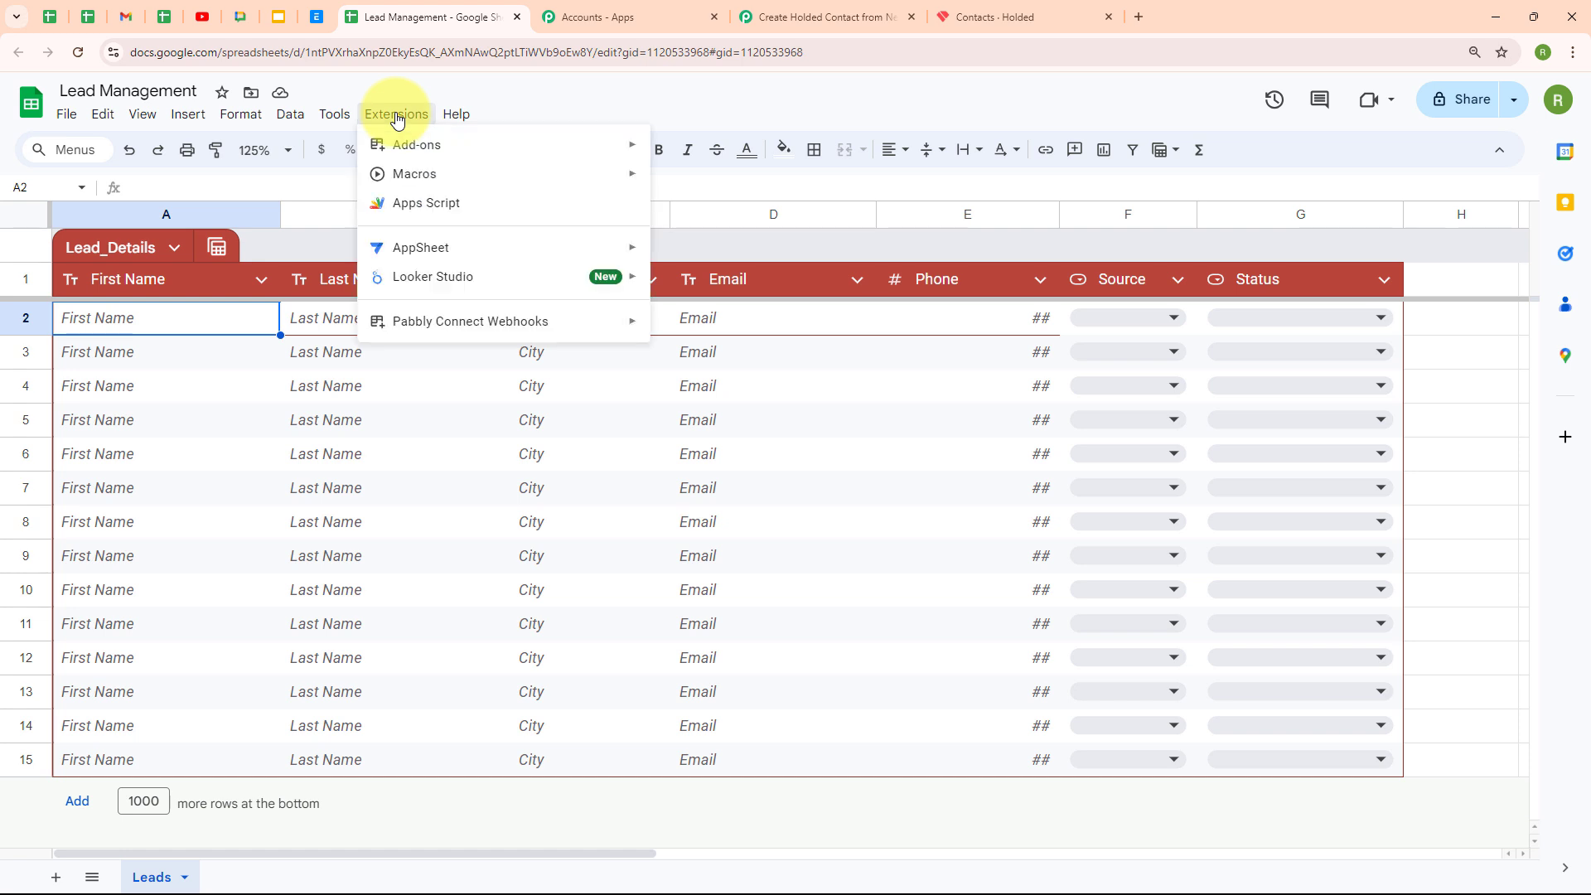
mouse_move(416, 156)
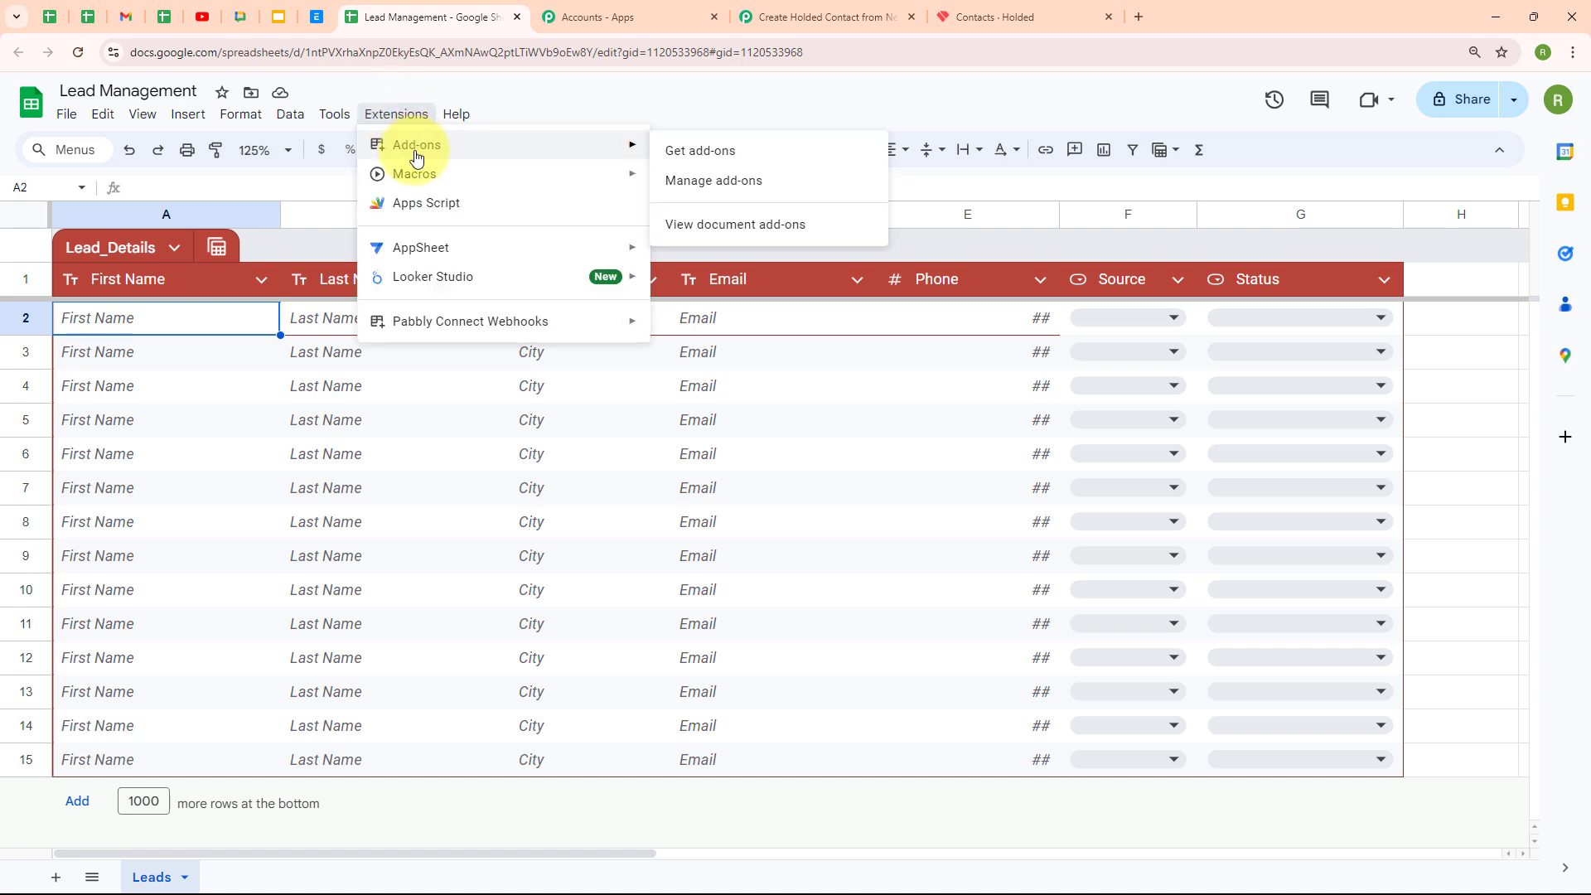
left_click(706, 158)
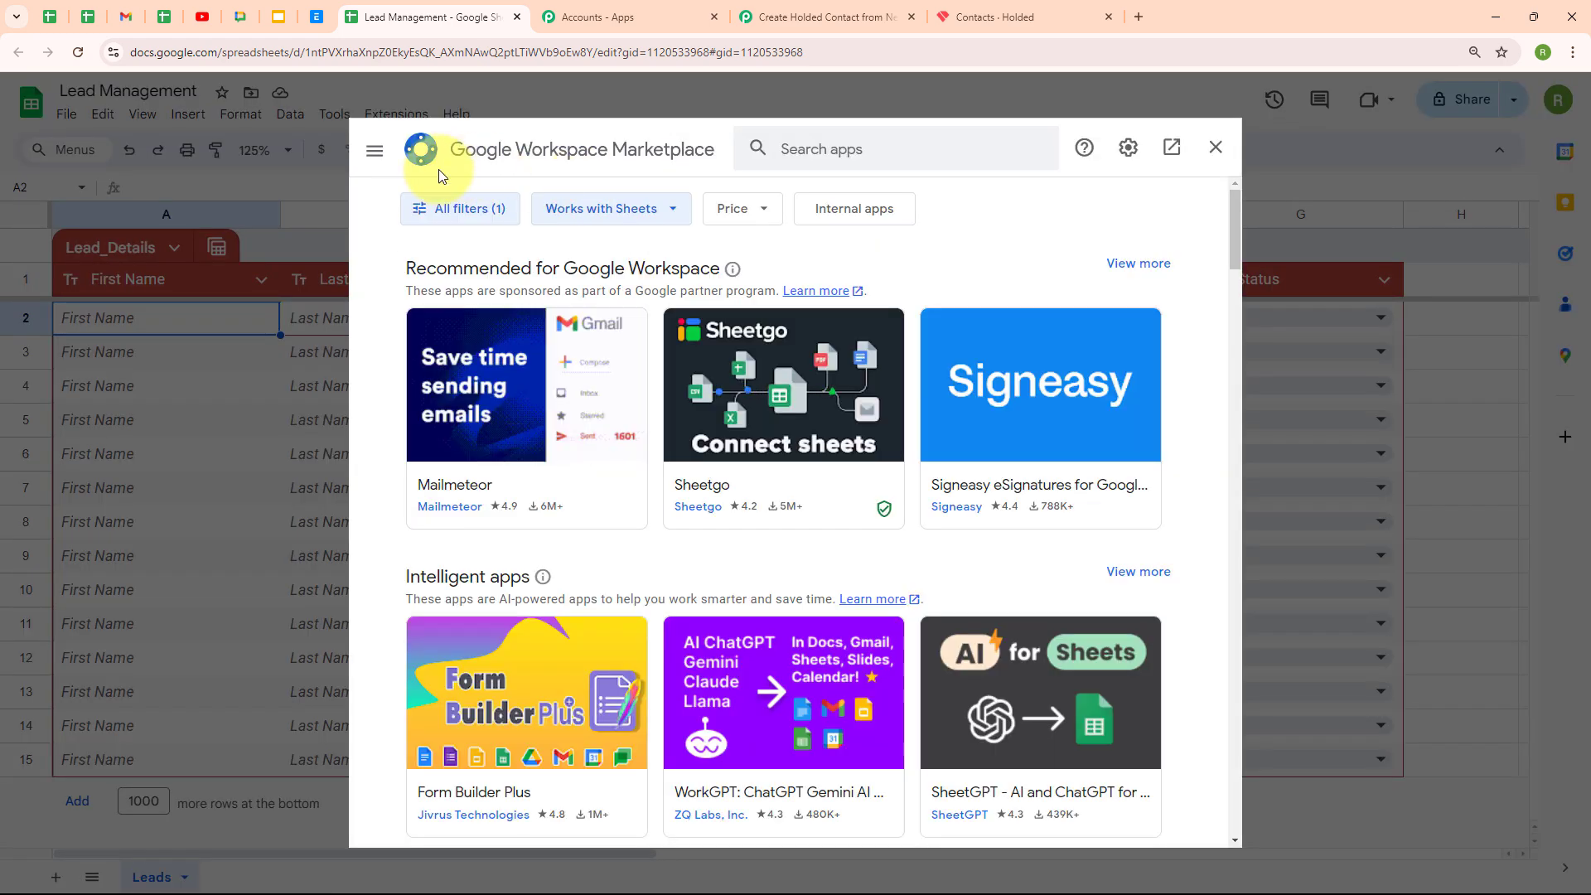
left_click(846, 153)
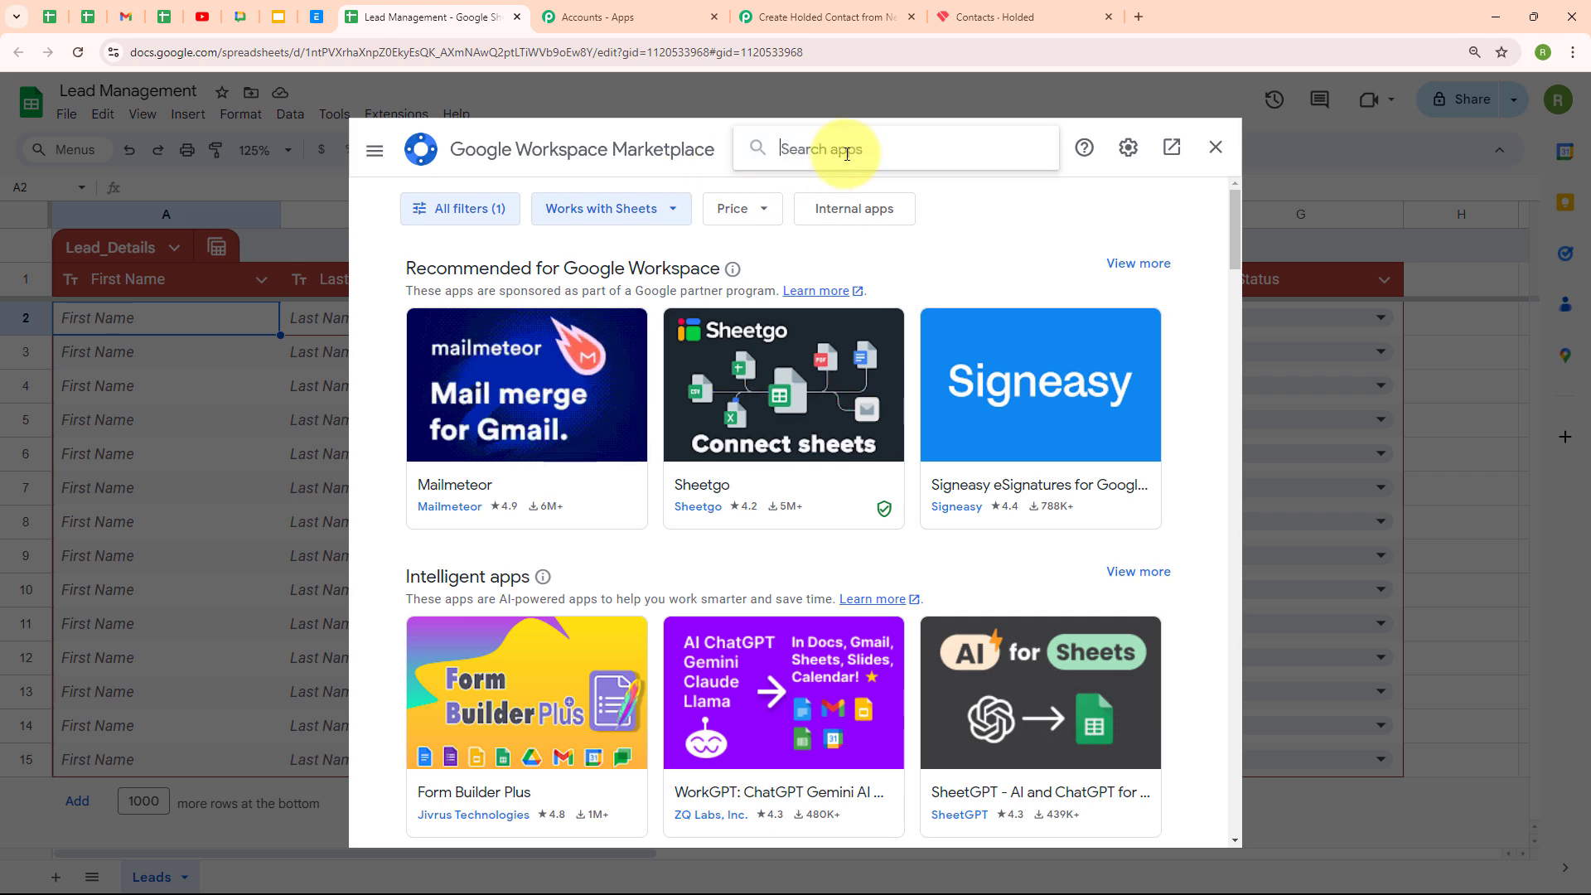
type("pabb")
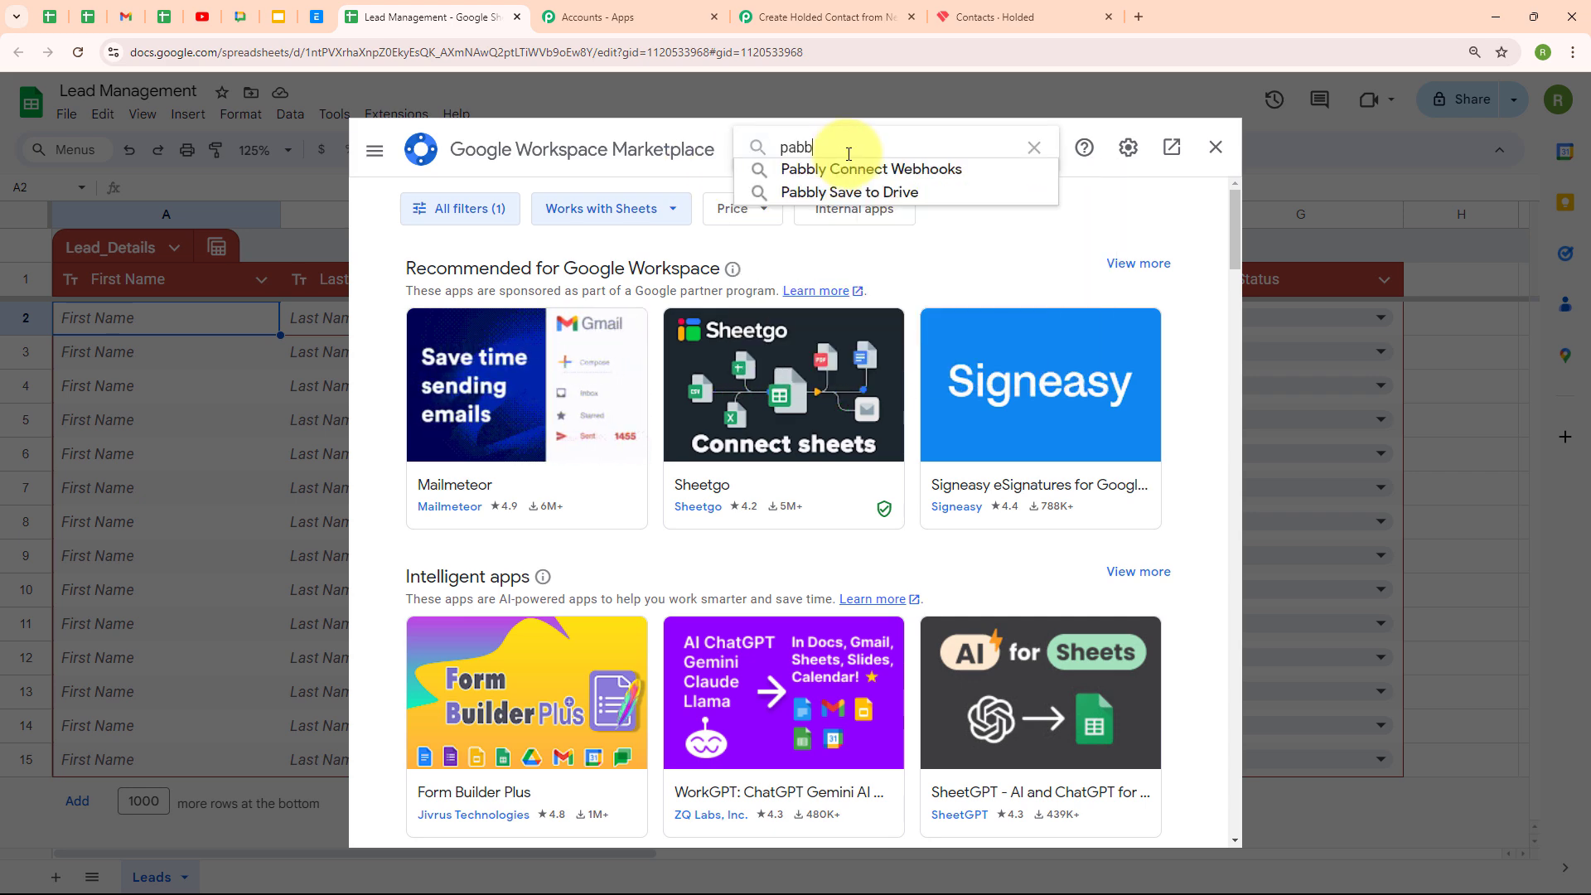
left_click(812, 167)
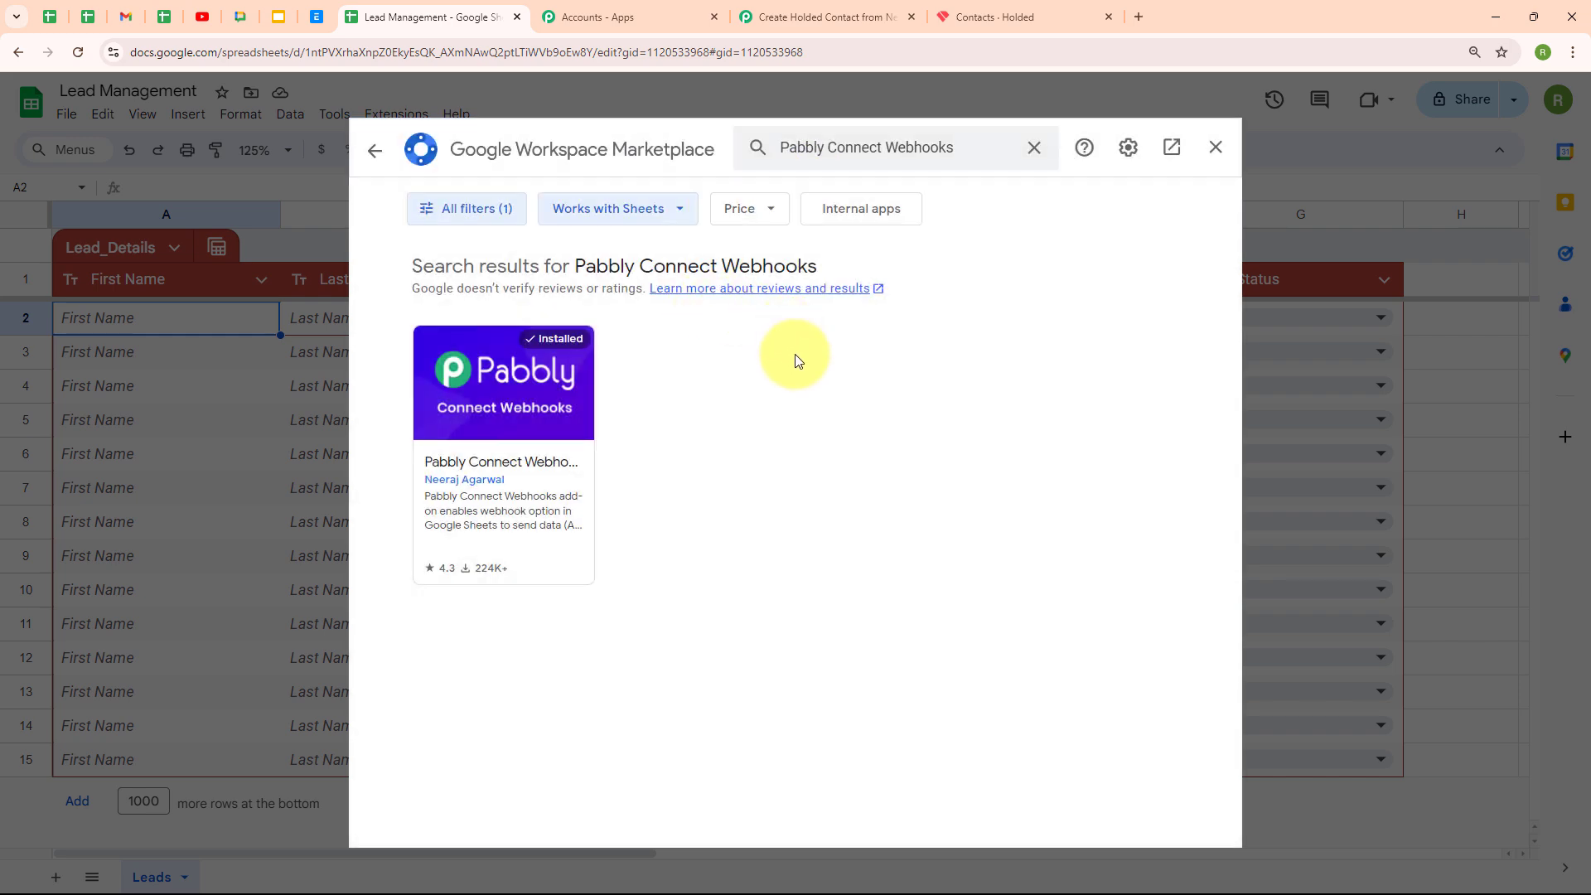
left_click(509, 424)
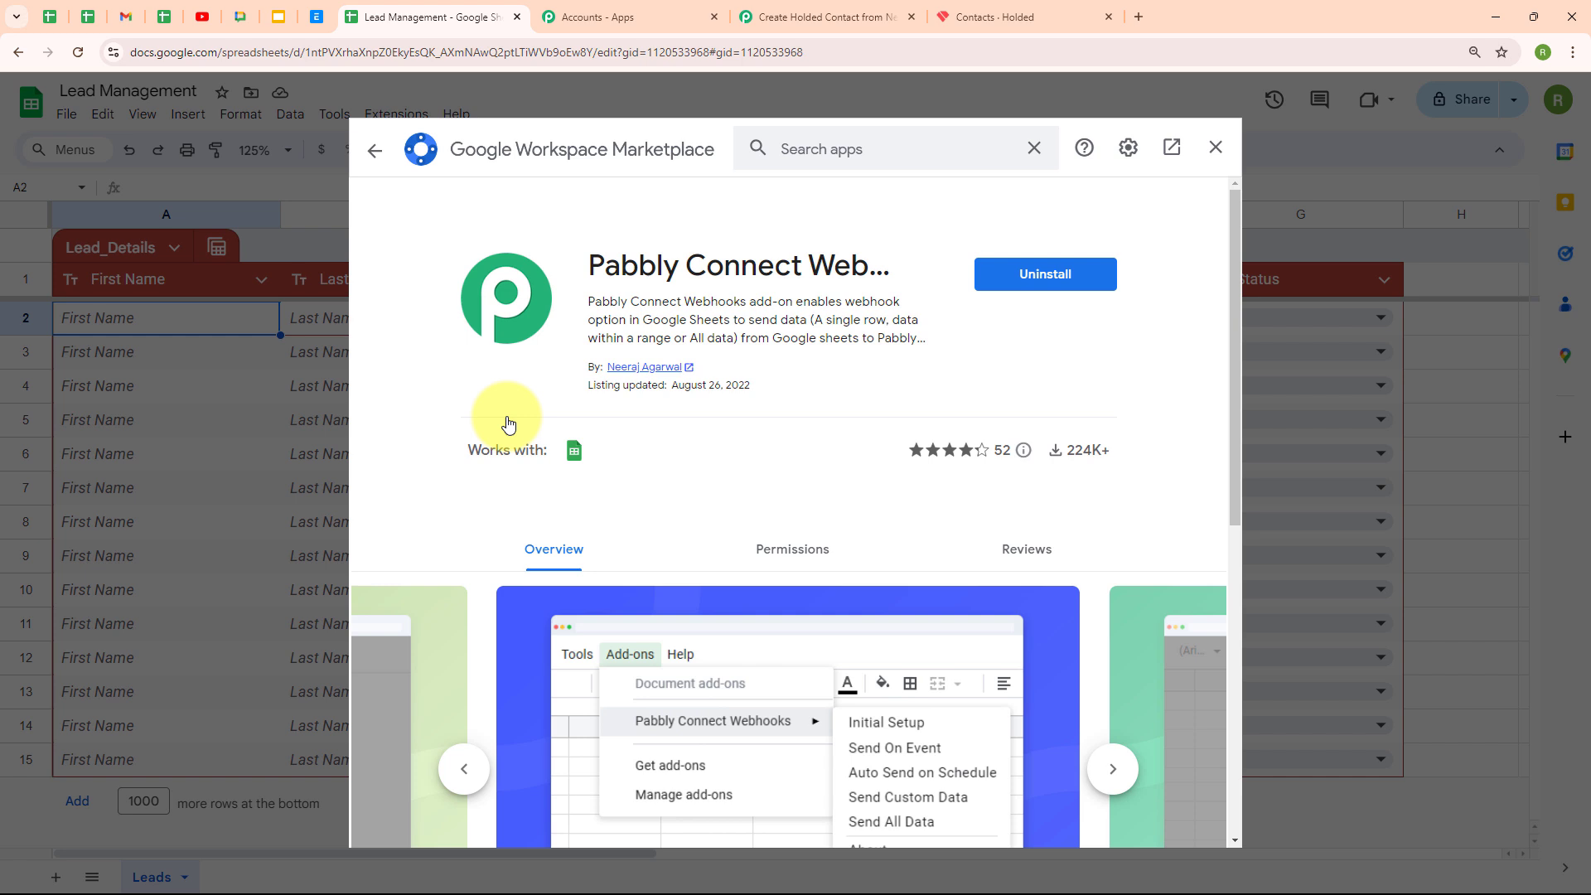
left_click(373, 151)
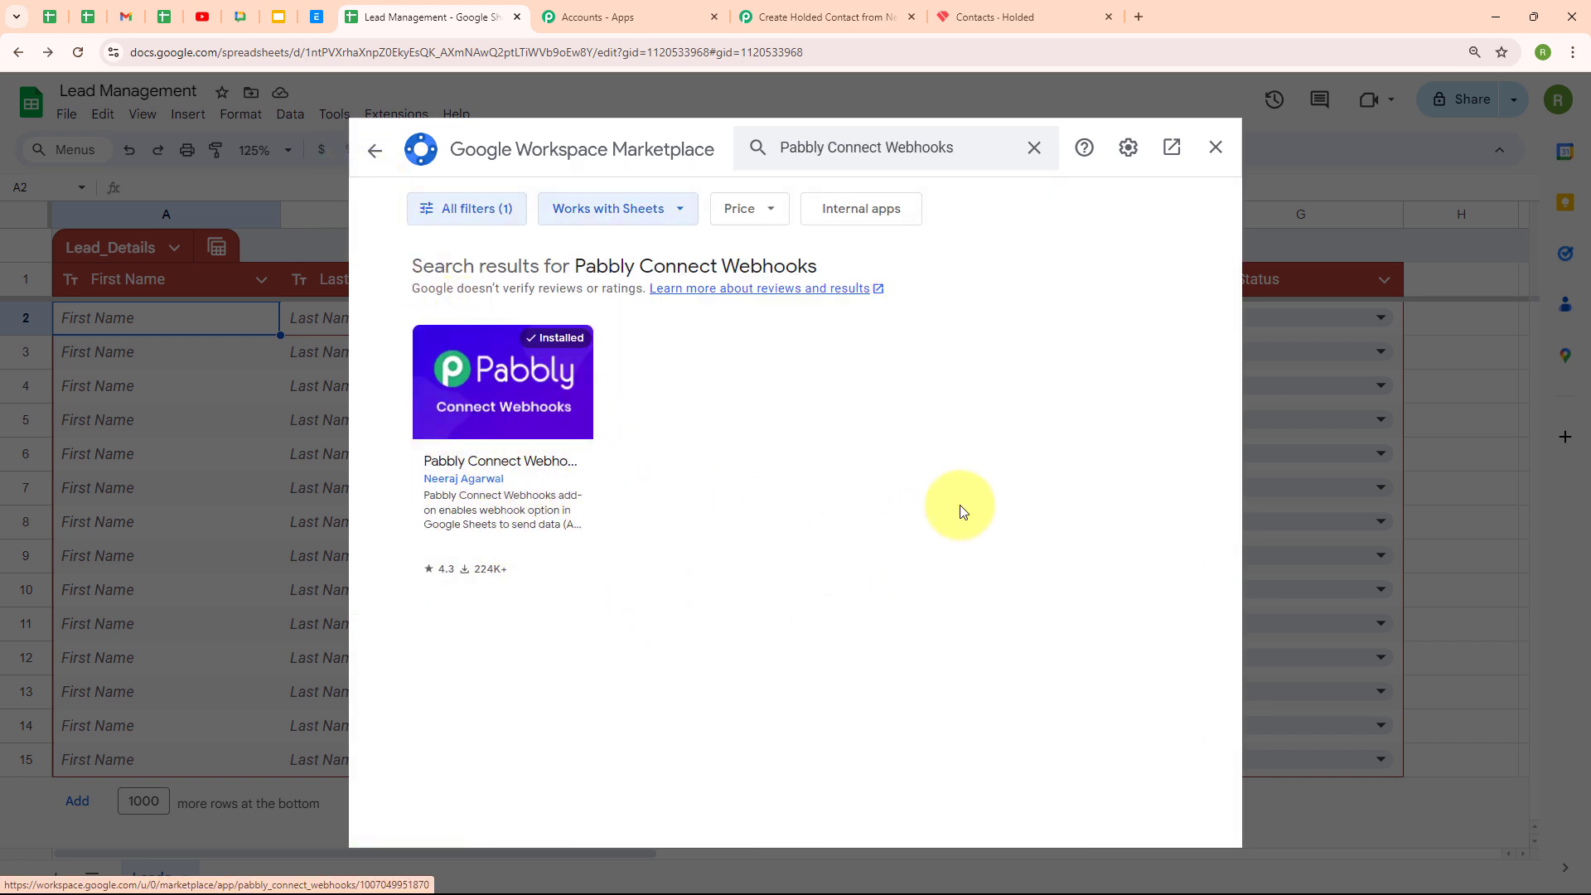
In Pabbly Connect Webhooks Initial Setup, paste the webhook URL, set trigger column G, and close
left_click(1218, 149)
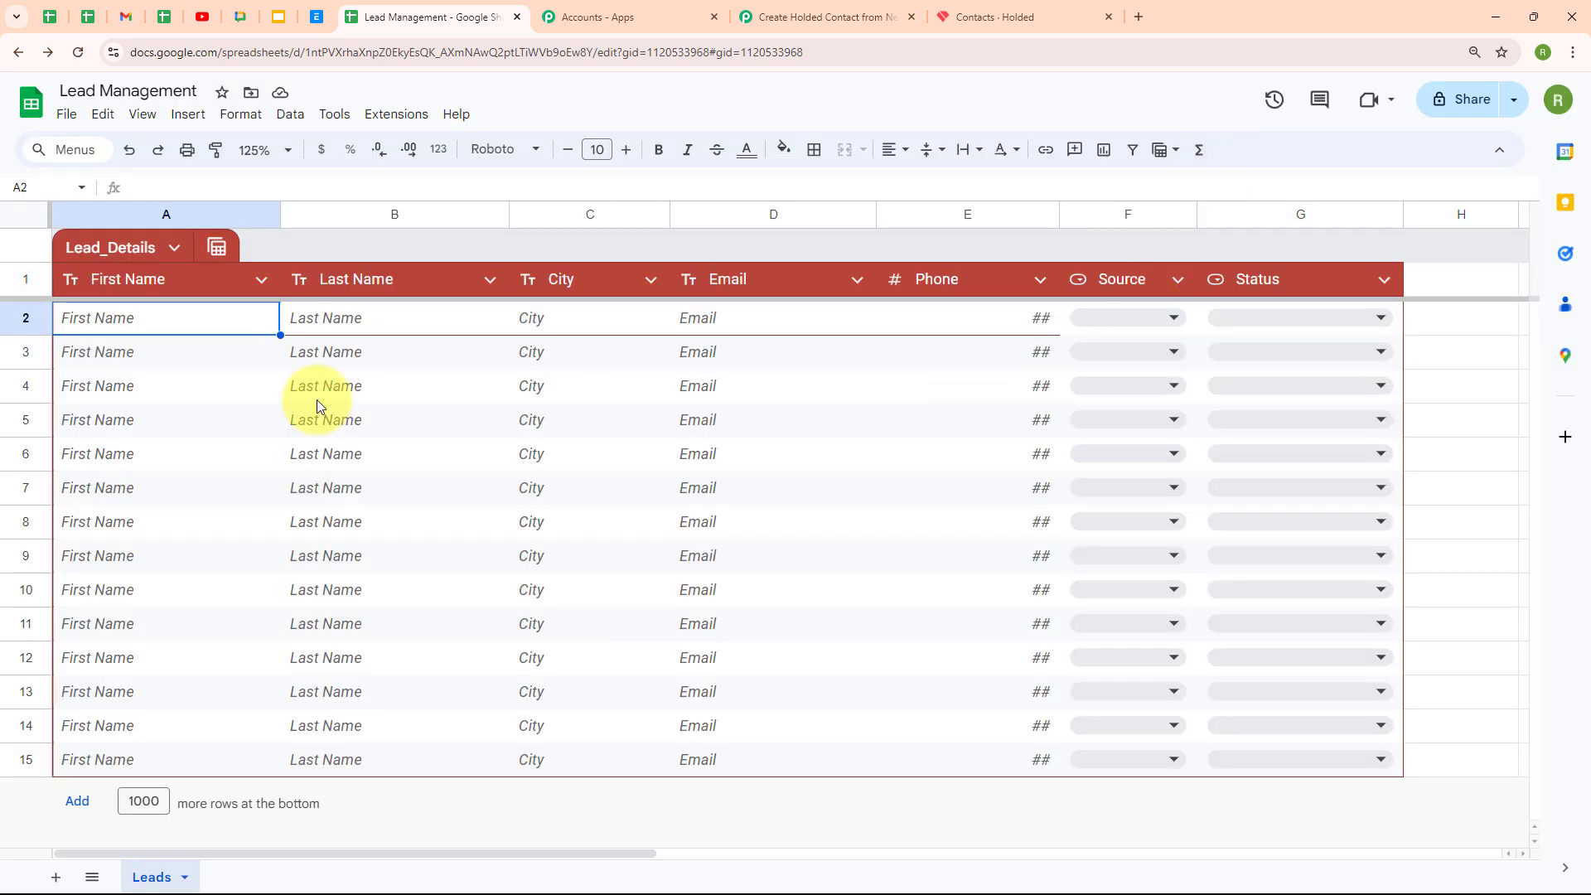
left_click(392, 116)
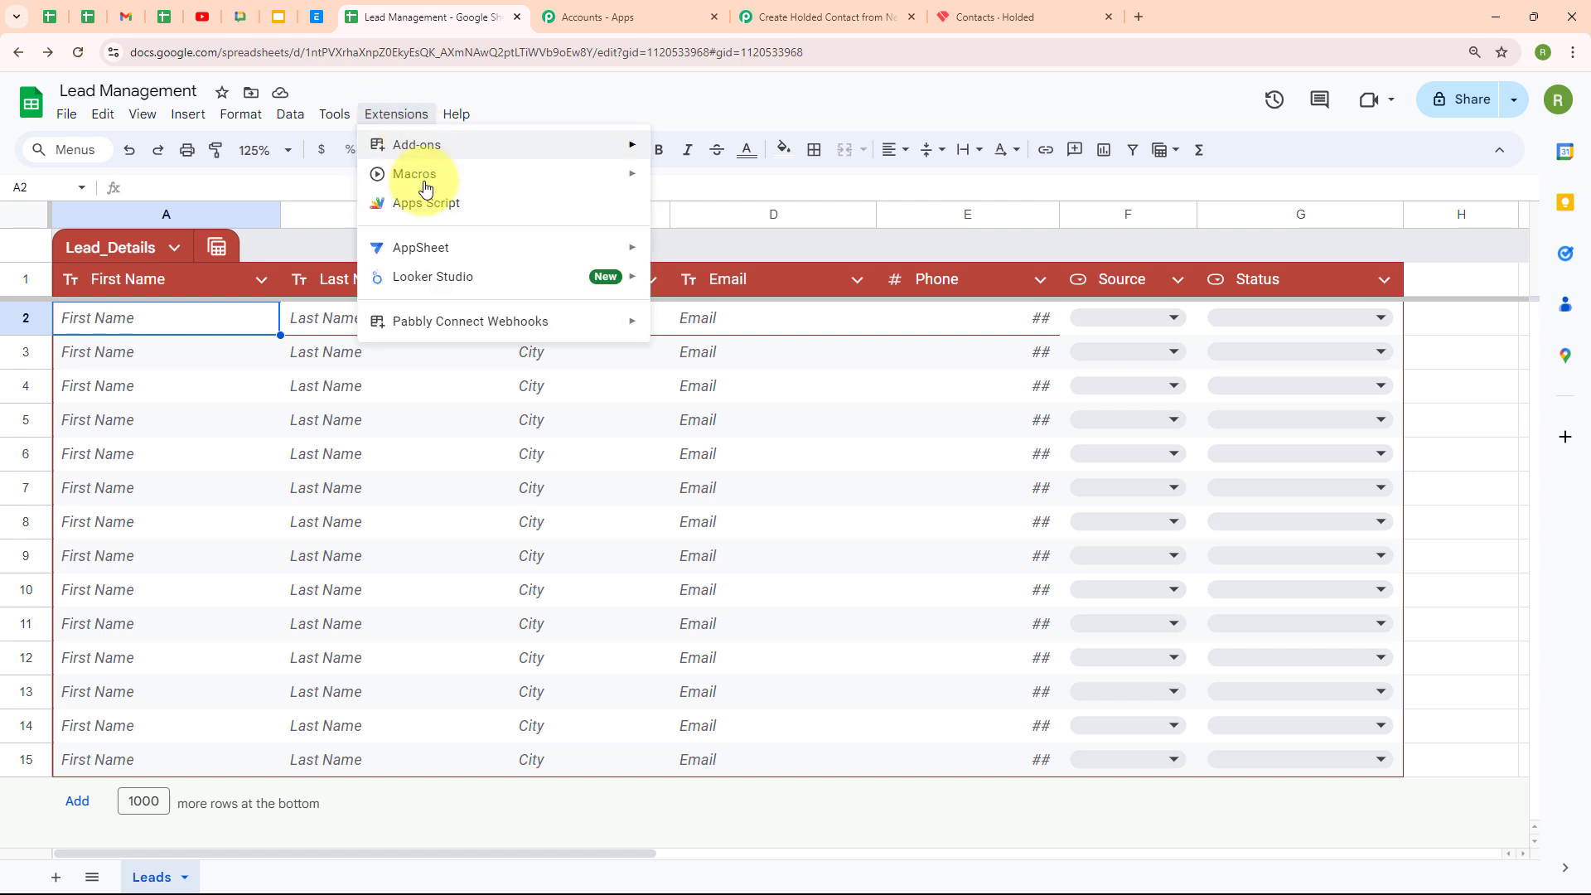
mouse_move(470, 325)
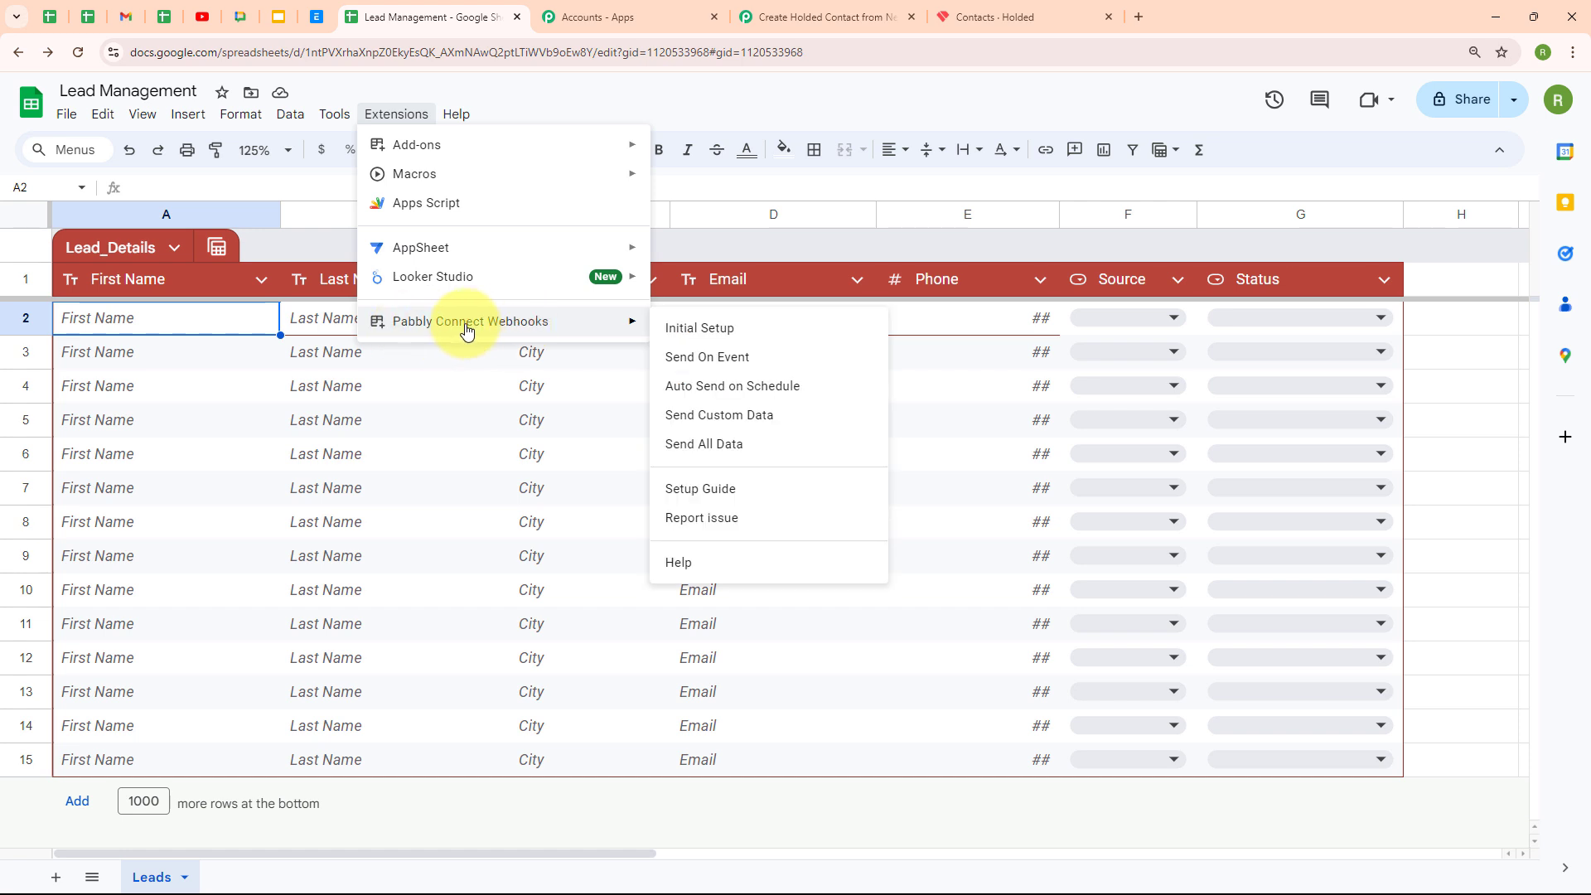
left_click(720, 326)
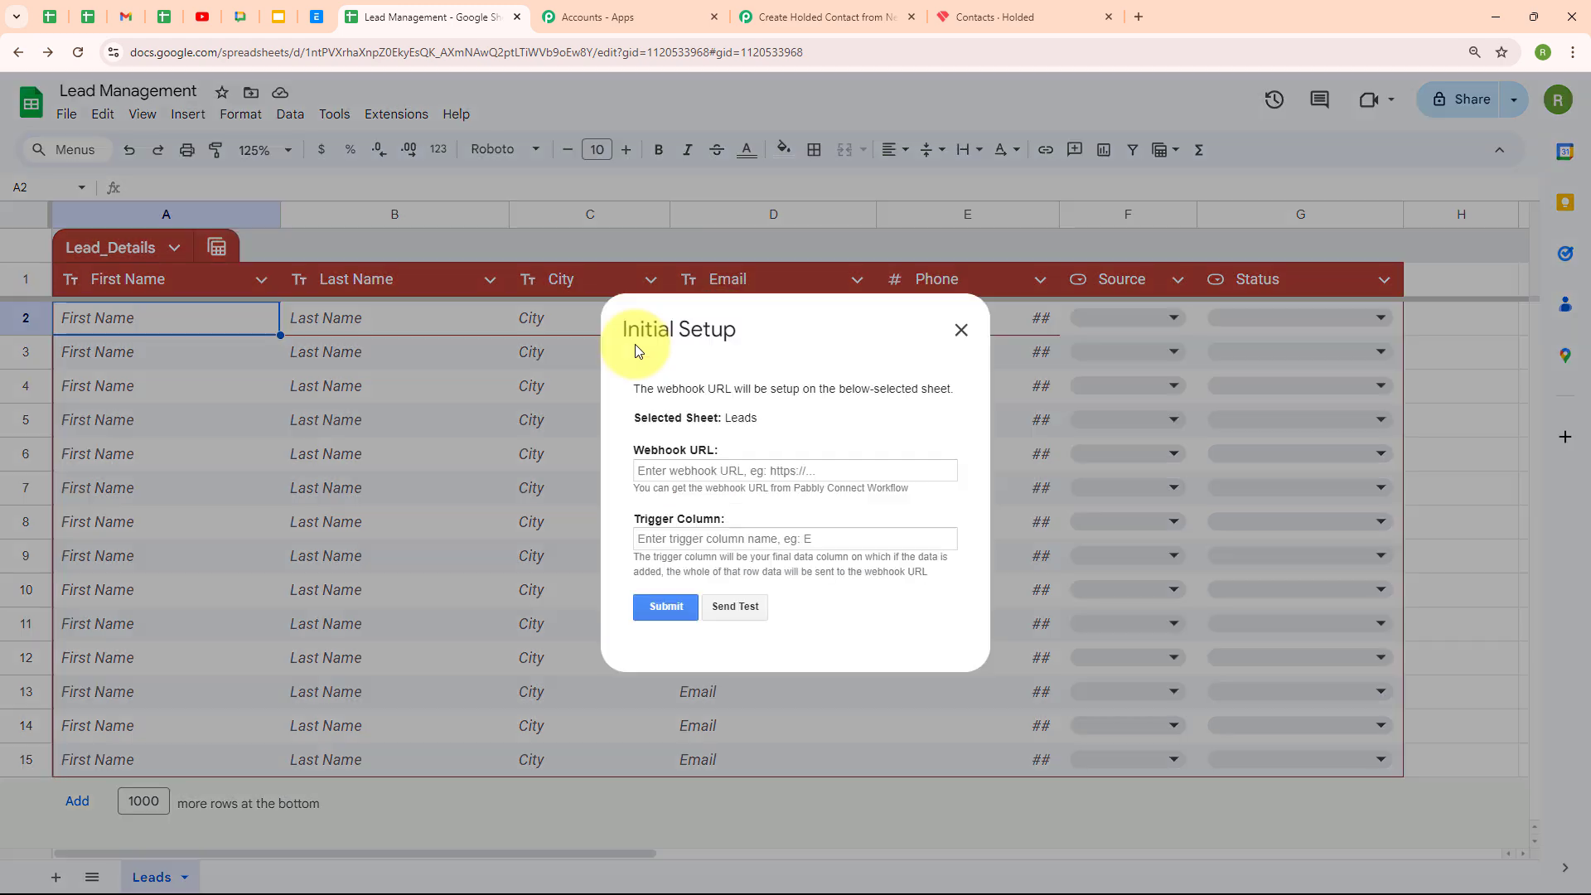
left_click(638, 472)
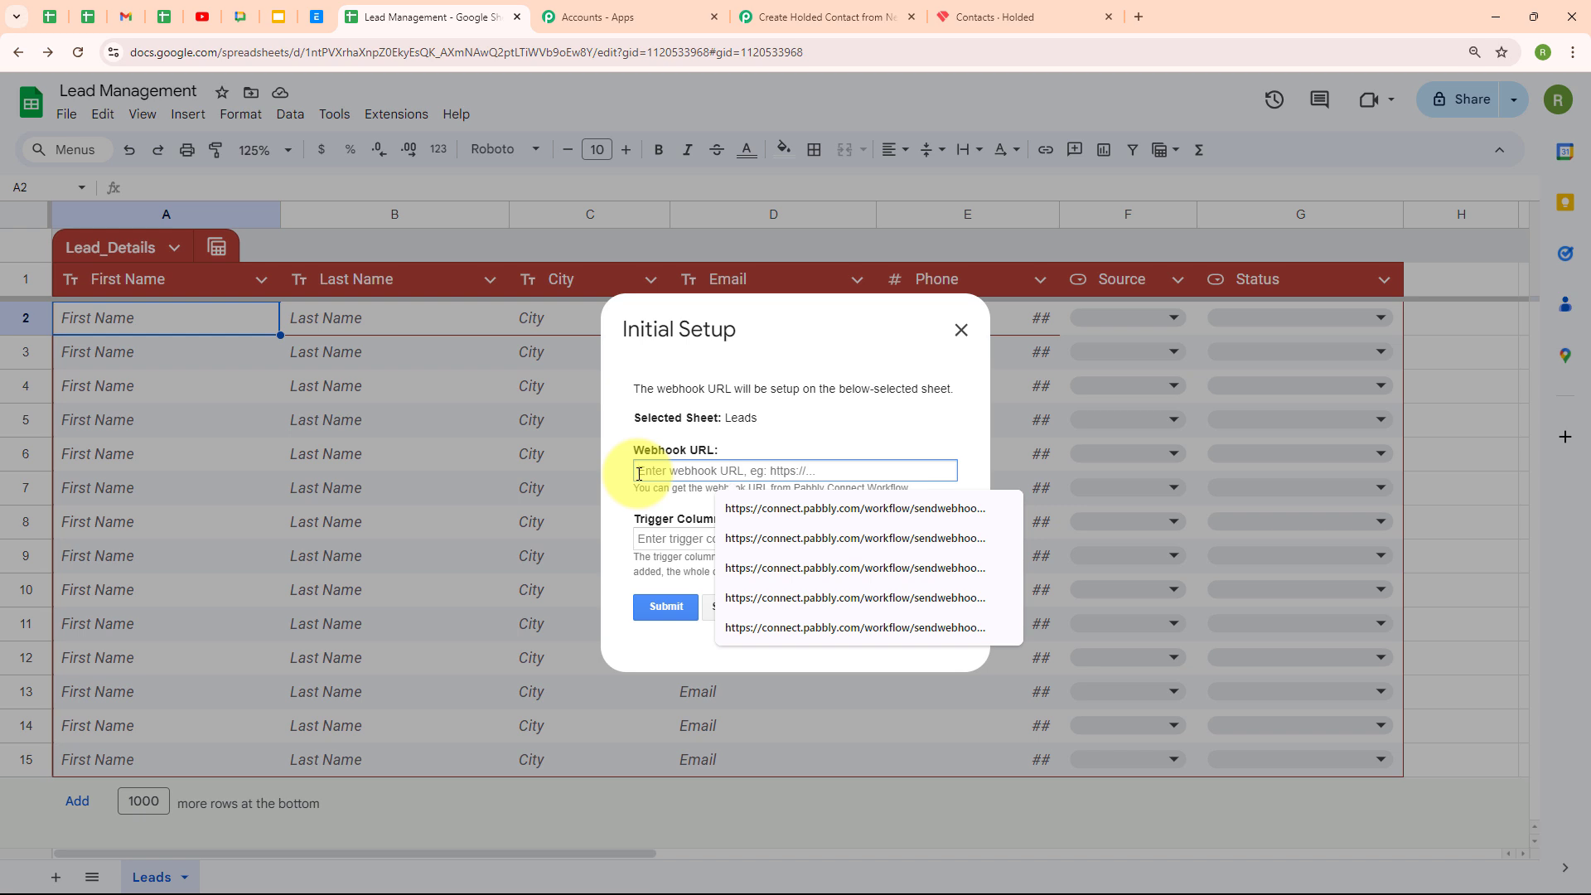
key("ctrl+v")
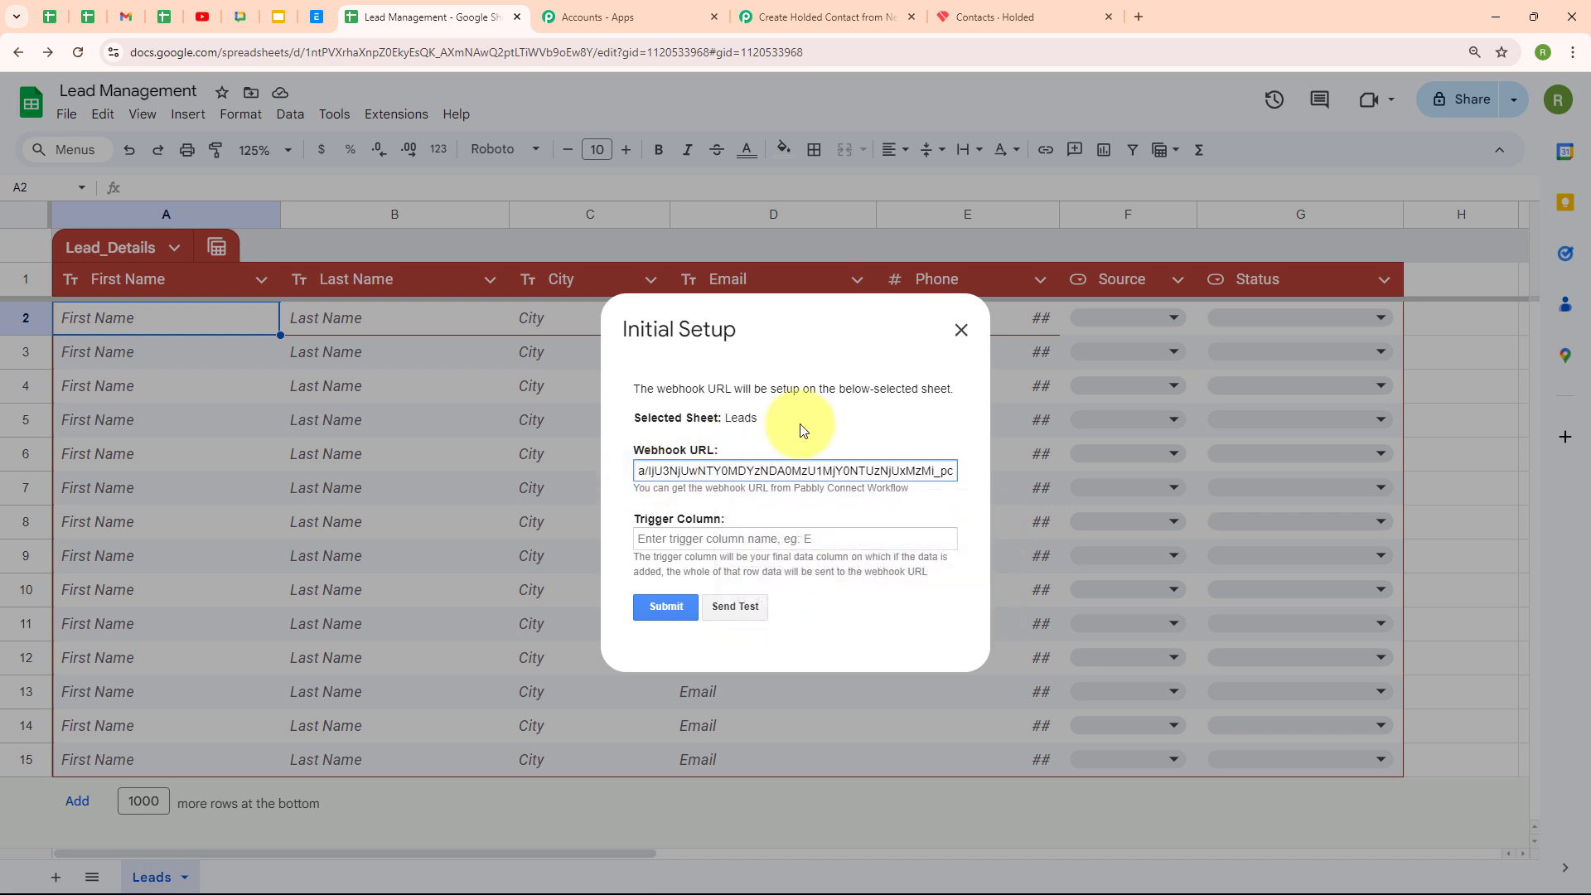
left_click(807, 421)
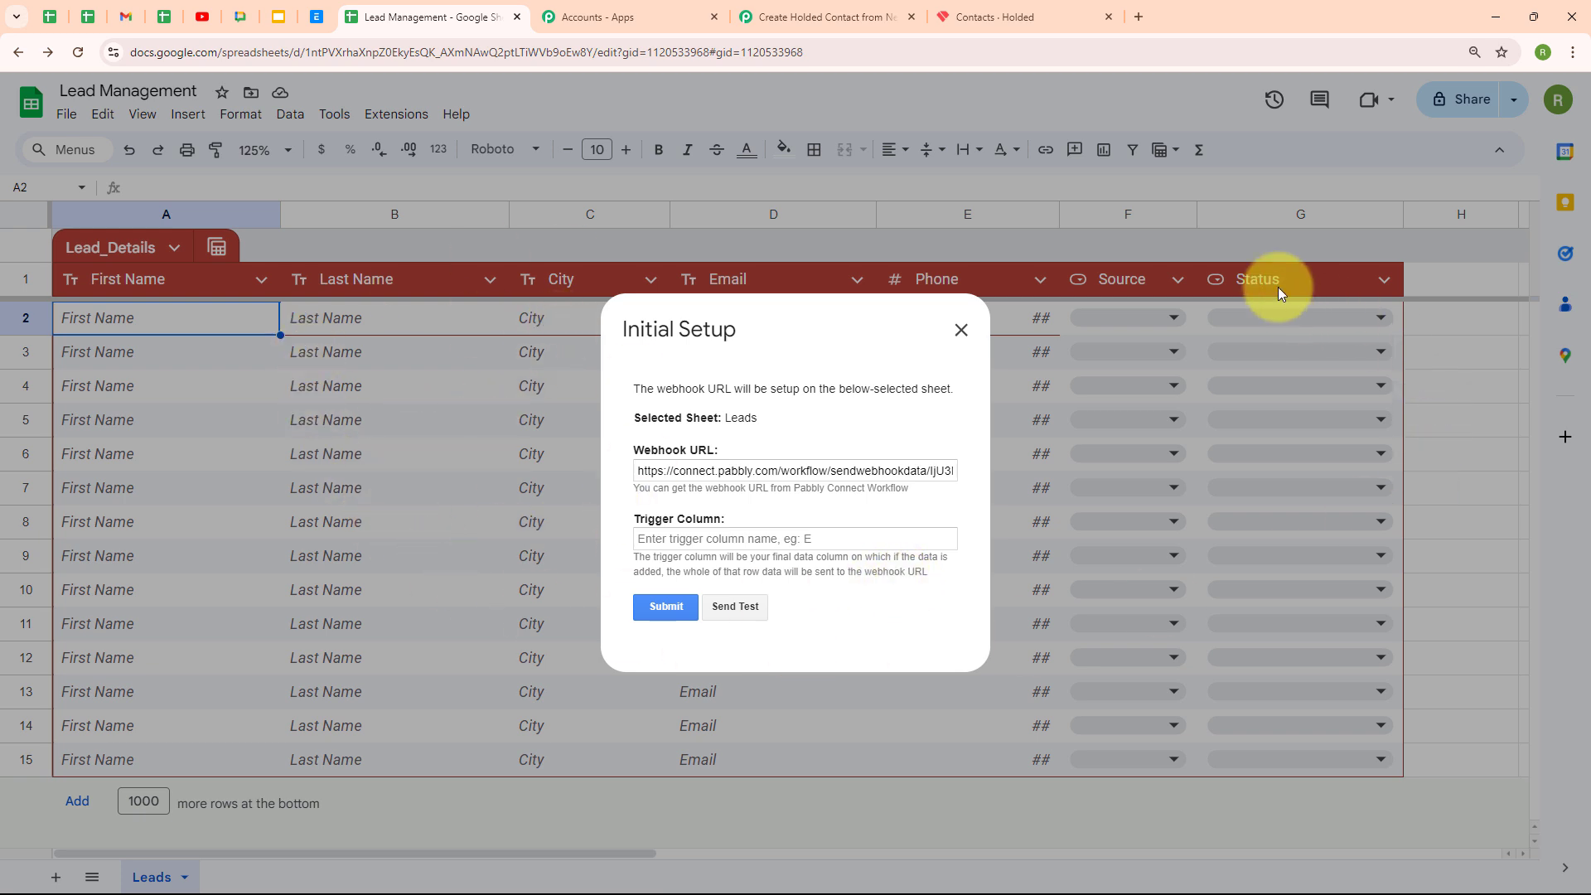
left_click(667, 545)
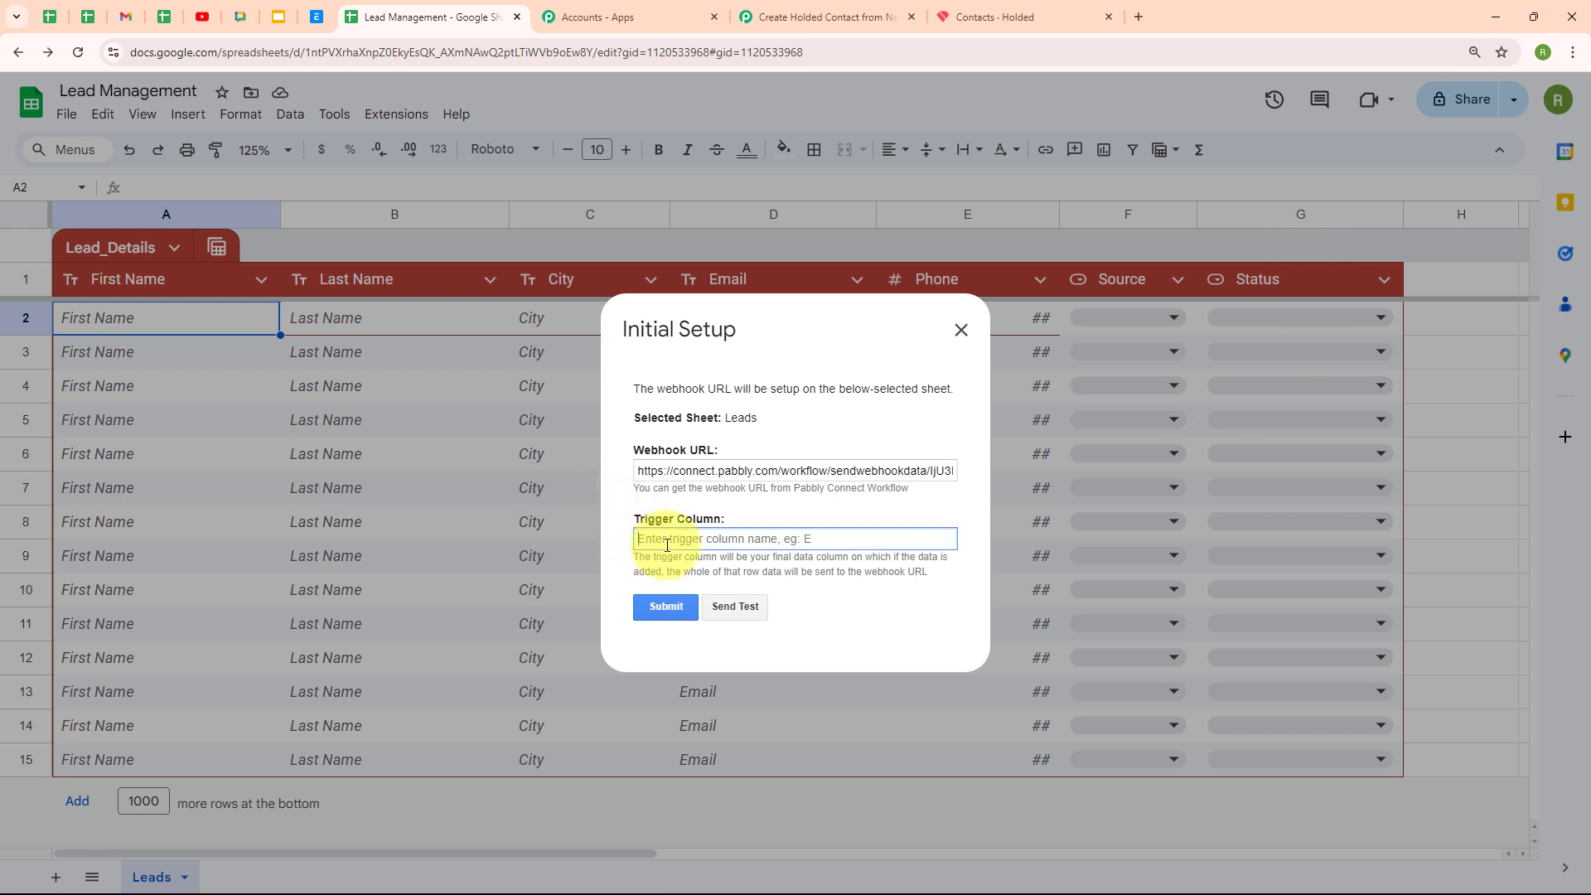
type("G")
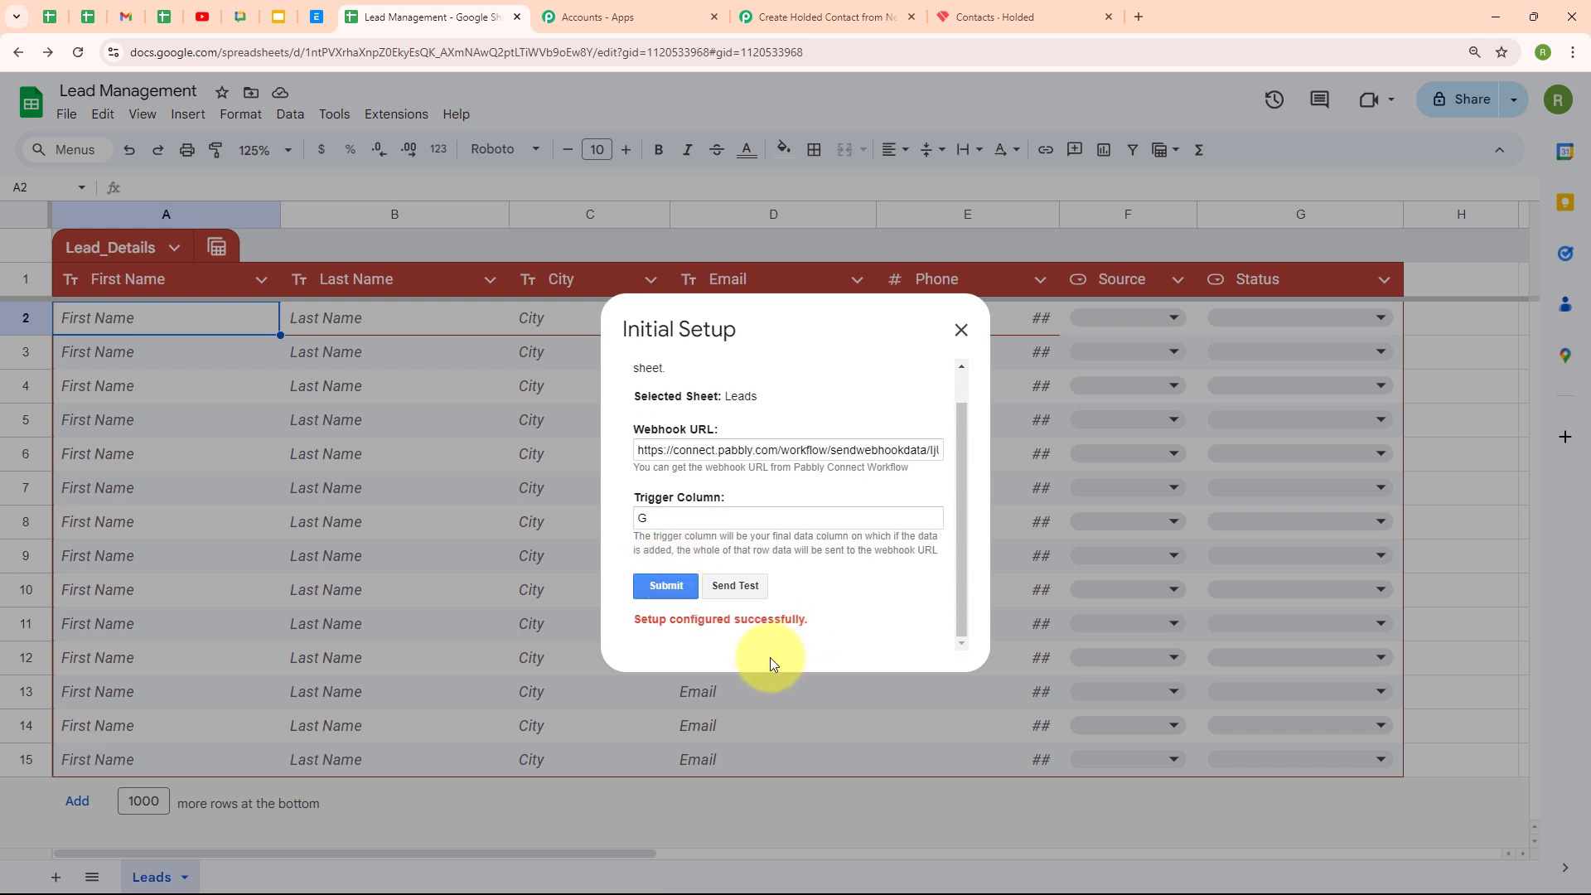
left_click_drag(632, 621, 818, 632)
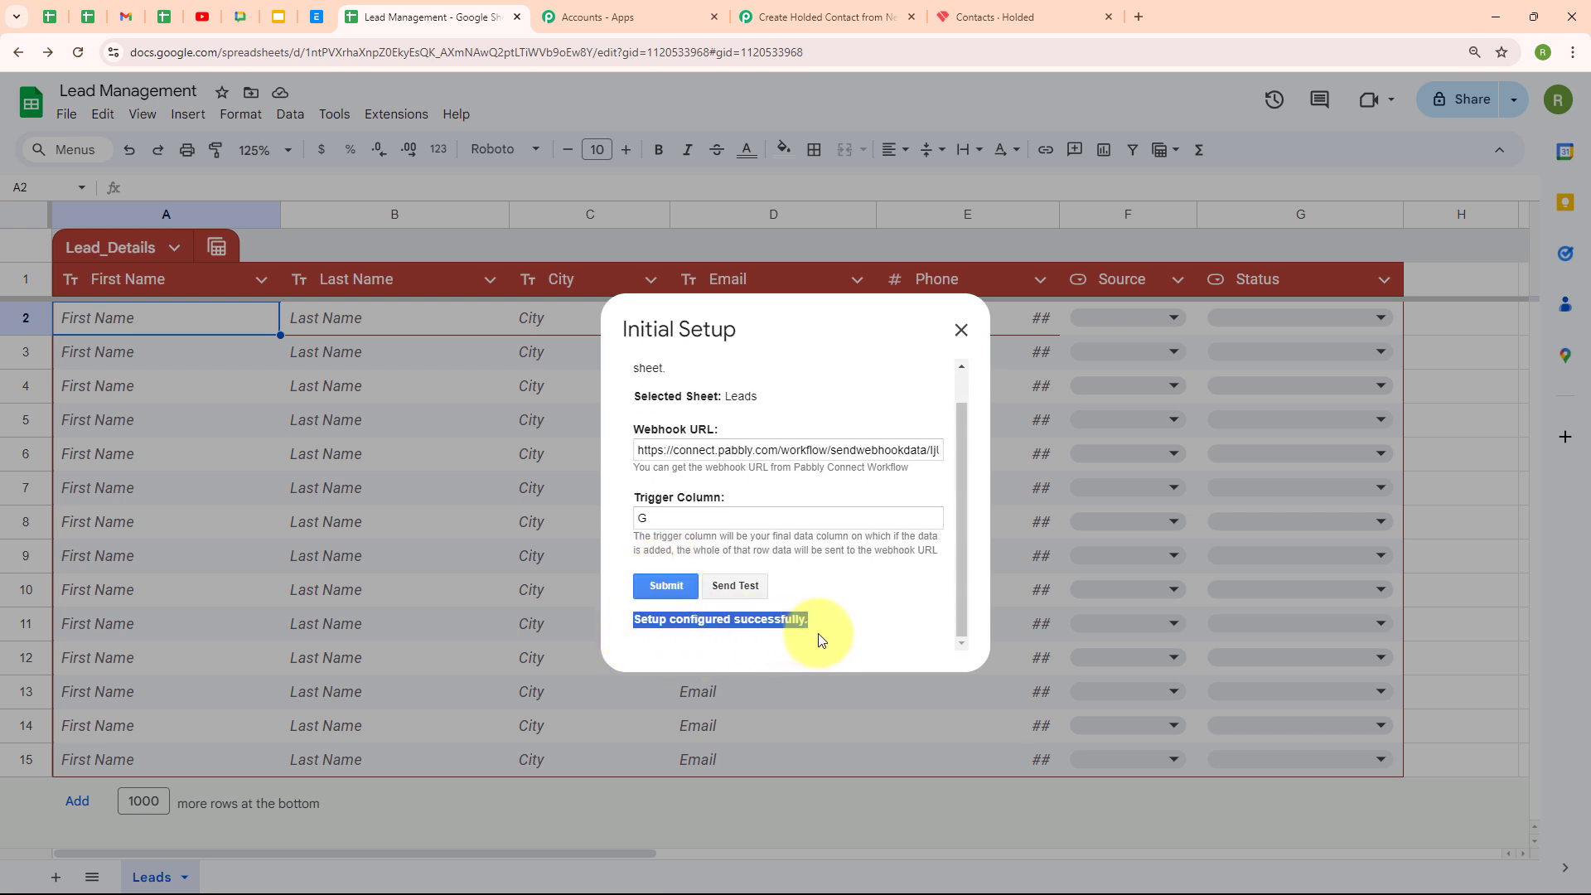
left_click(961, 331)
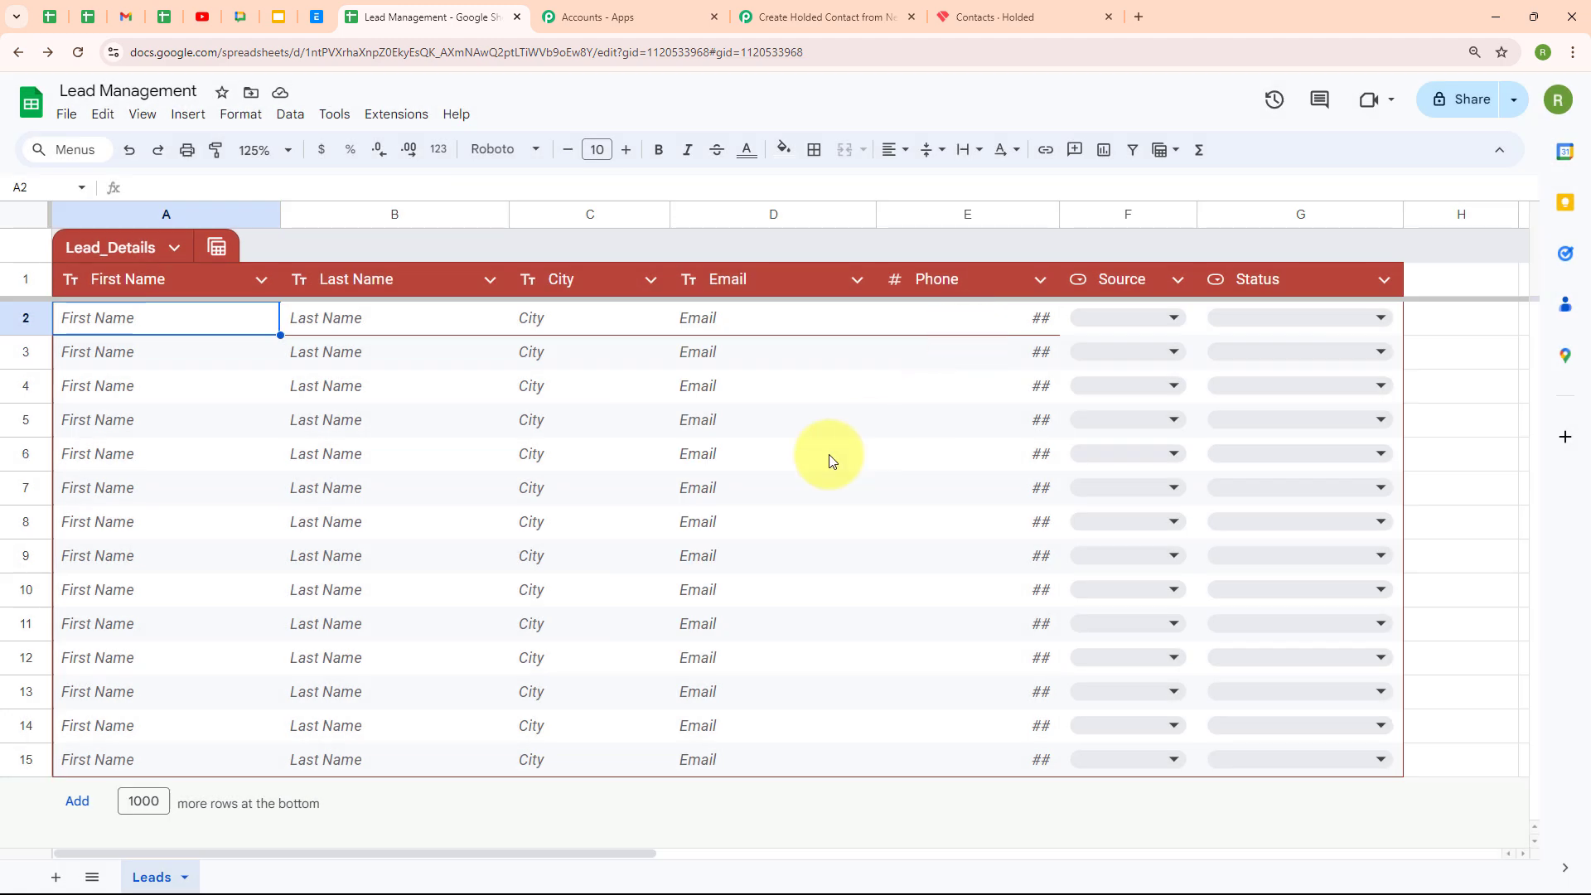
Leave the Pabbly trigger waiting for a webhook response and switch to the Lead Management sheet
left_click(802, 25)
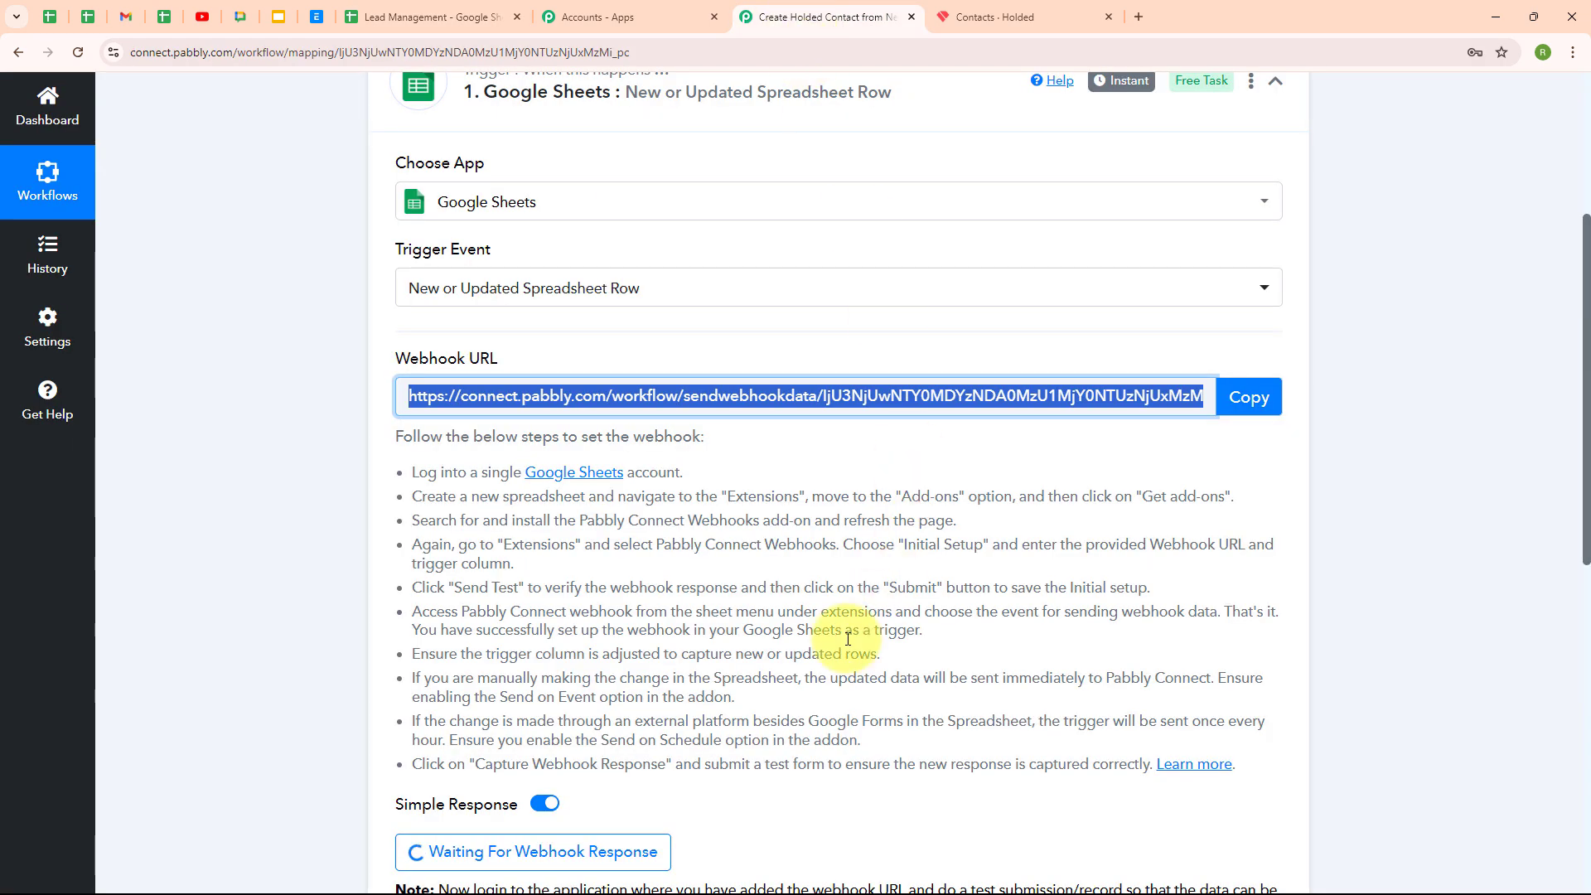
scroll(879, 647, "down", 3)
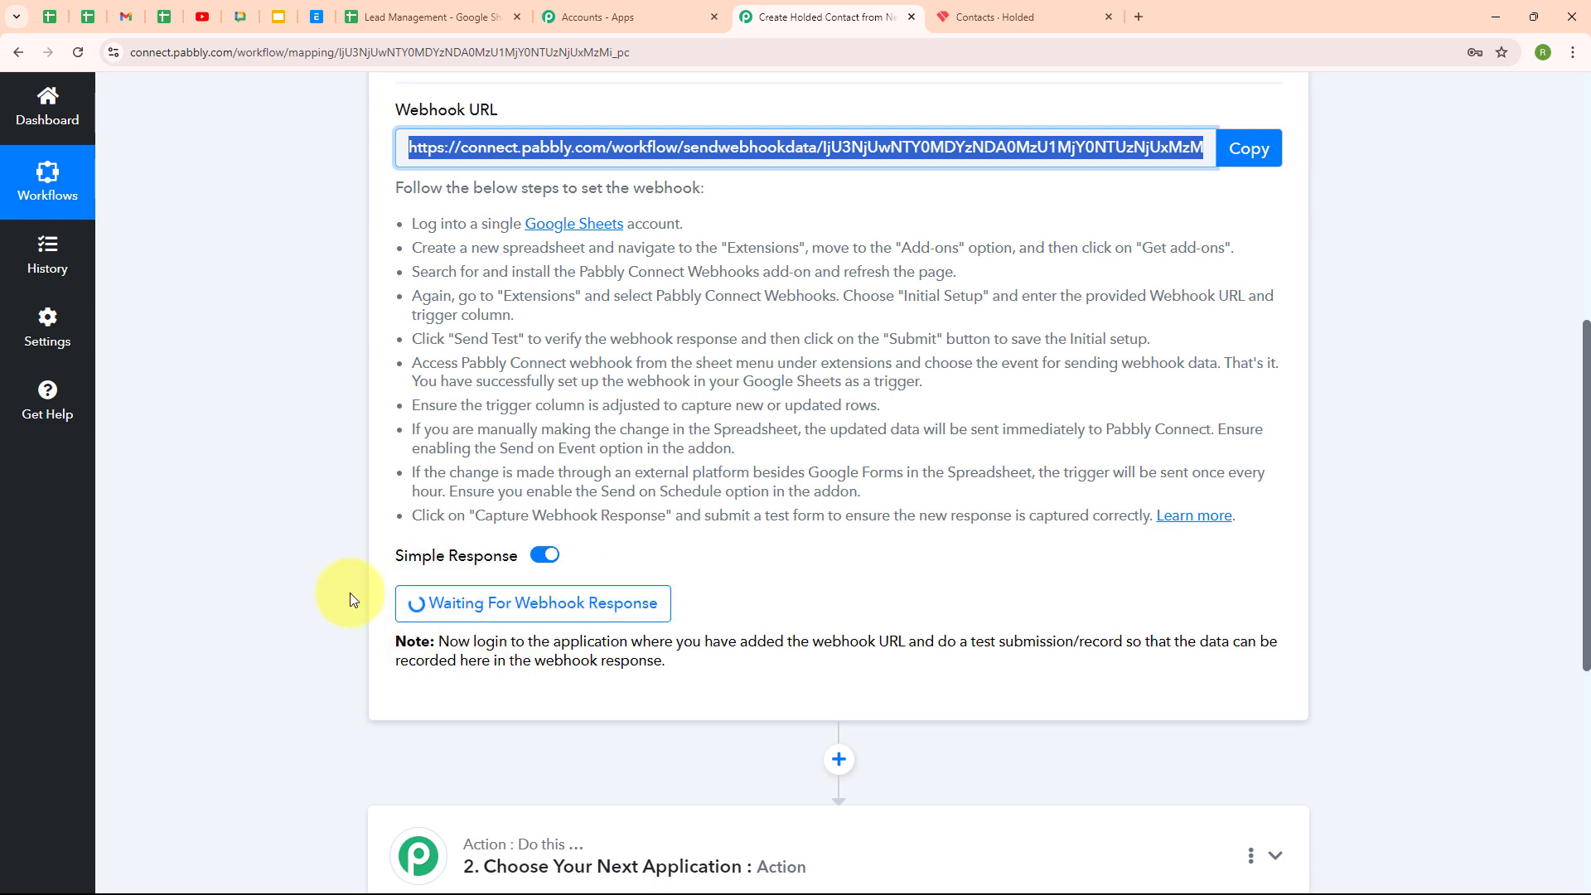
left_click(416, 25)
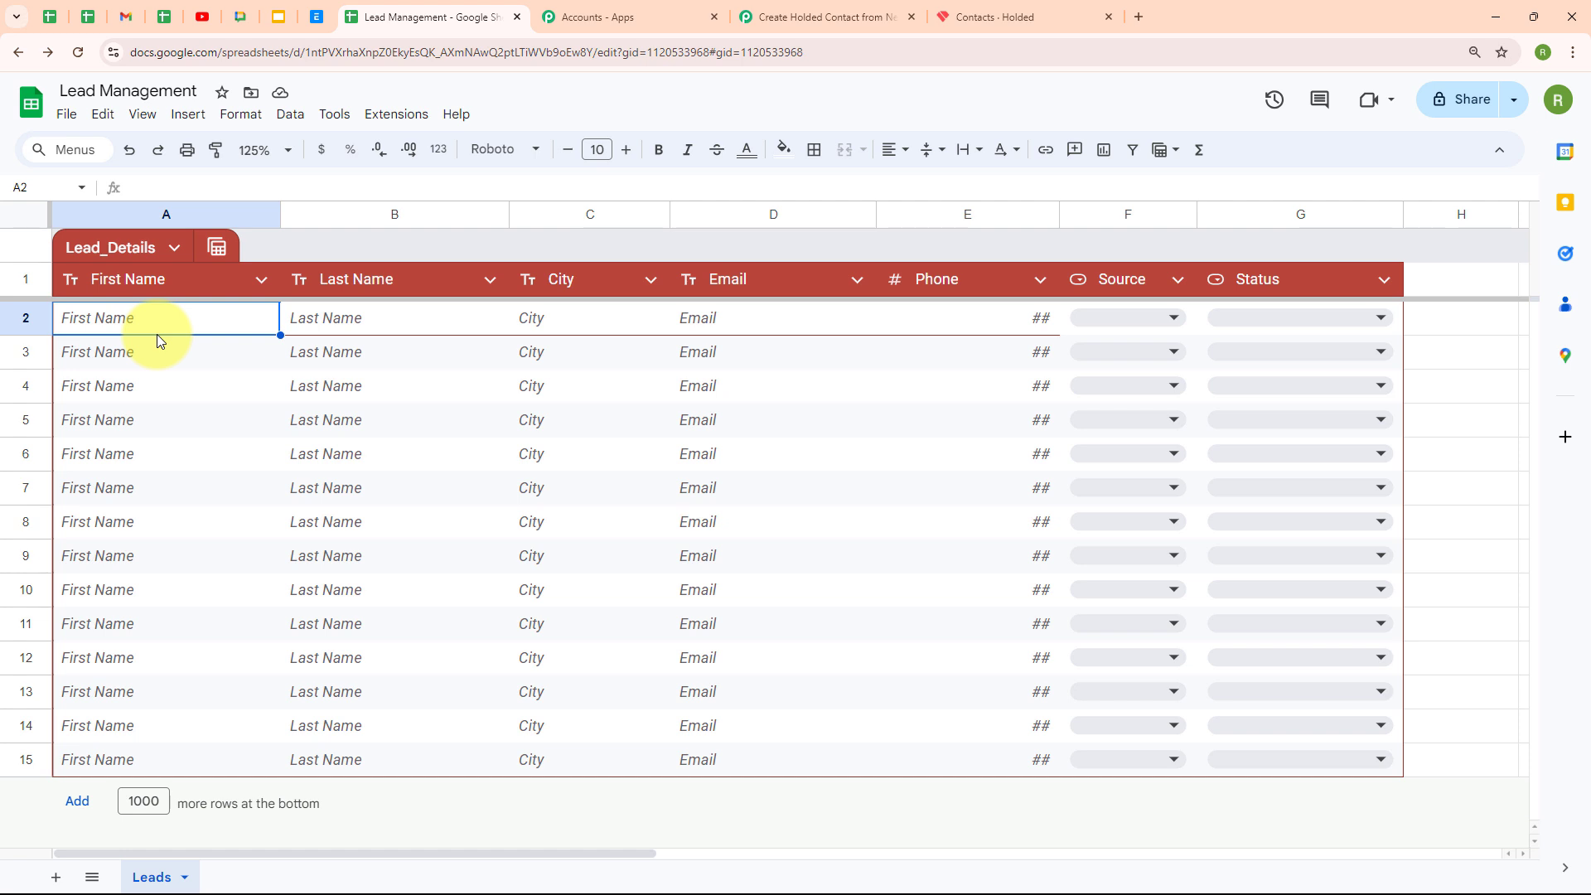
Turn on Send On Event in the Pabbly Connect Webhooks add-on and confirm it
left_click(382, 116)
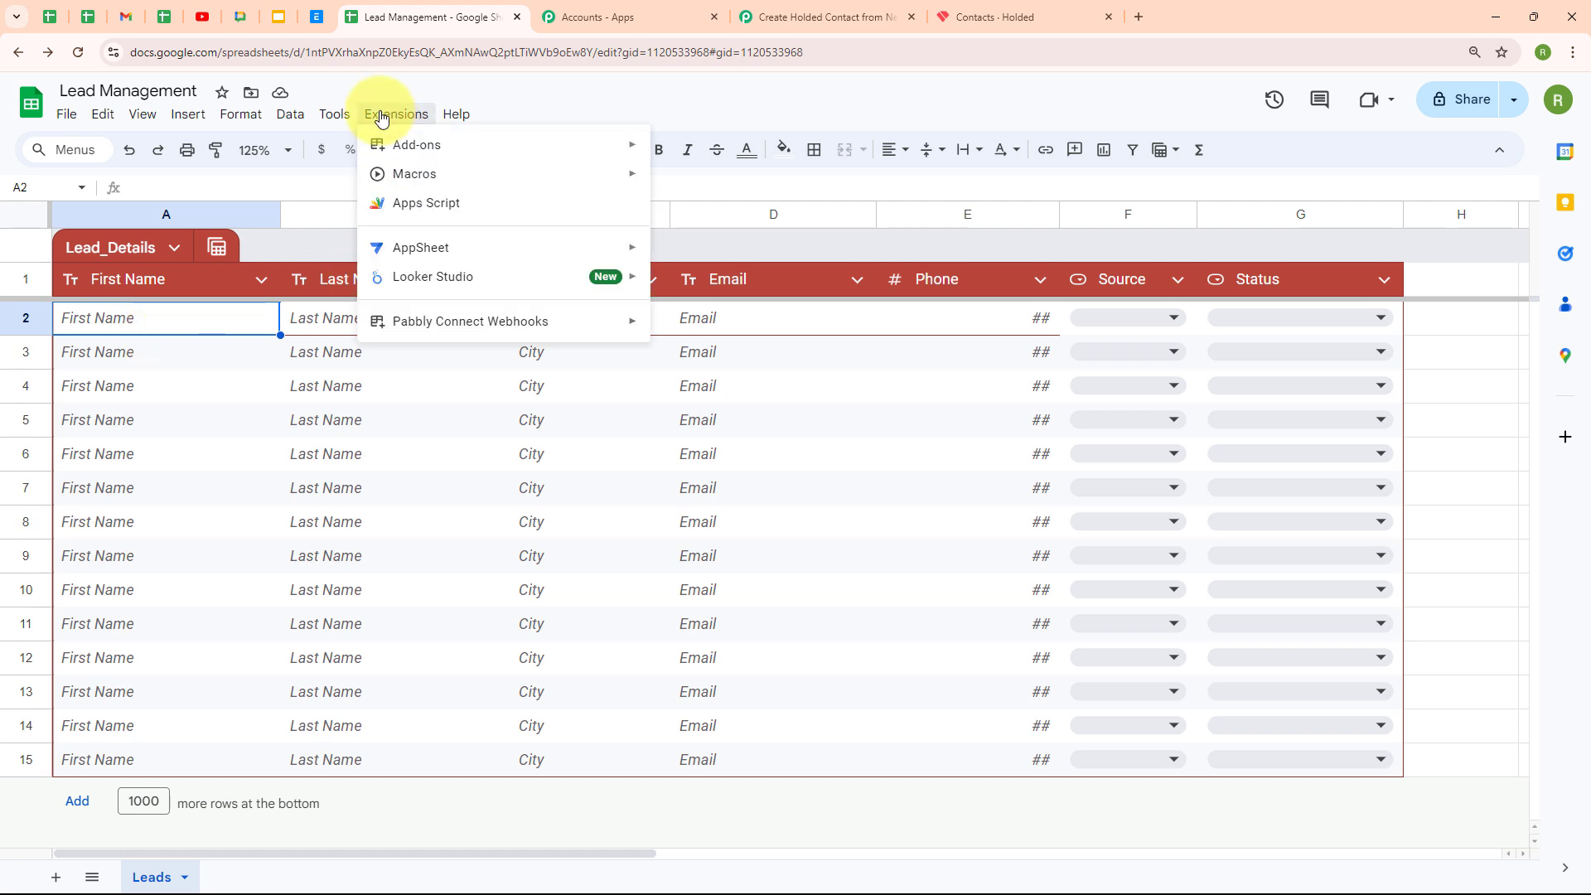
mouse_move(454, 327)
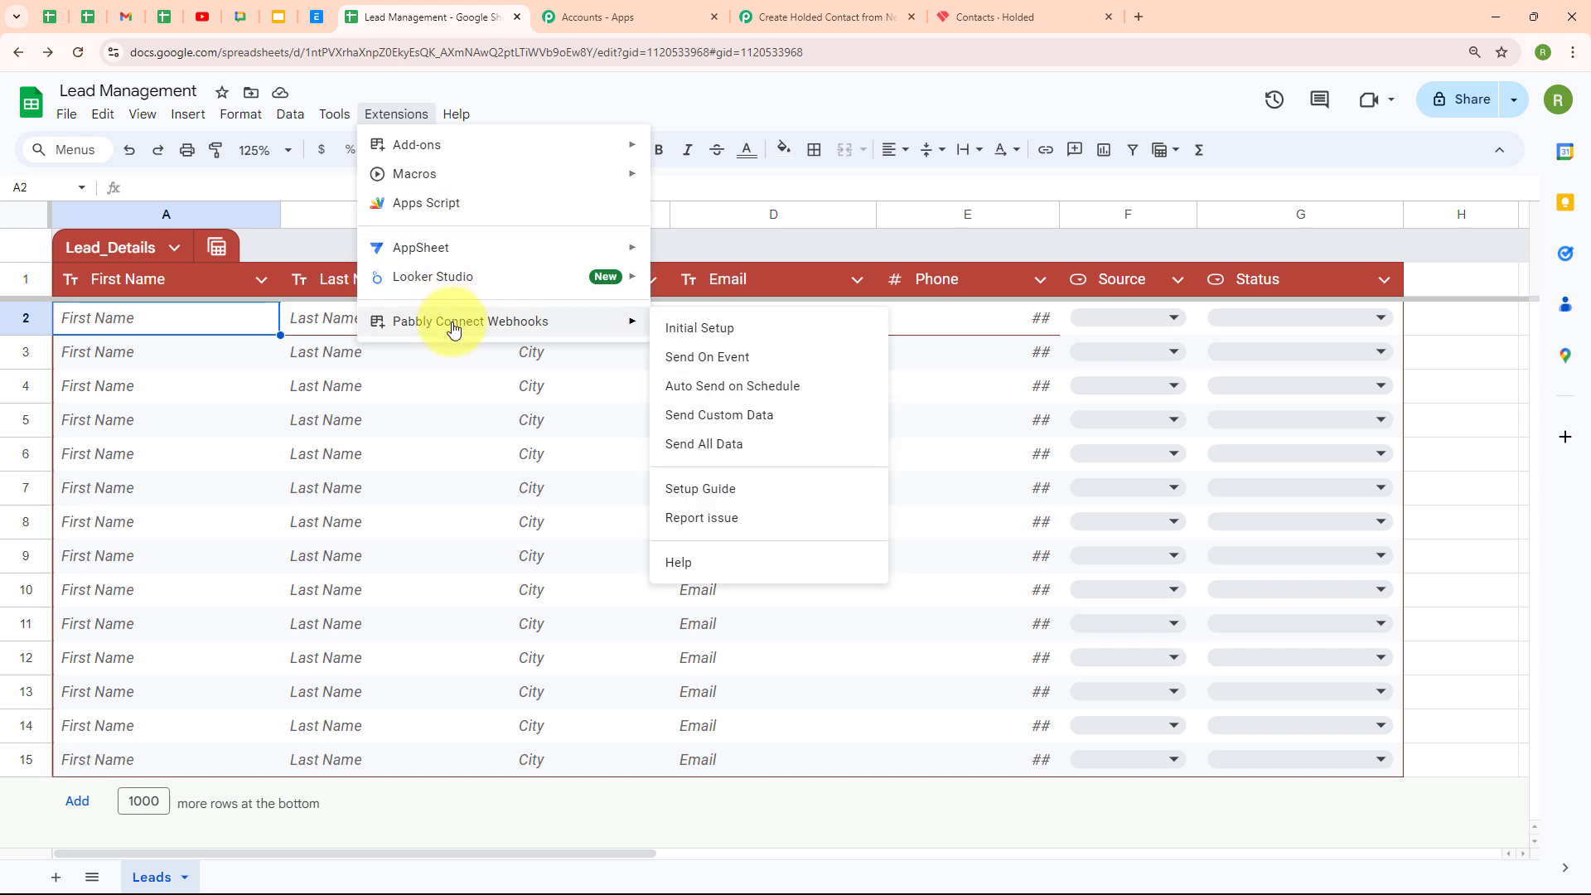
left_click(761, 358)
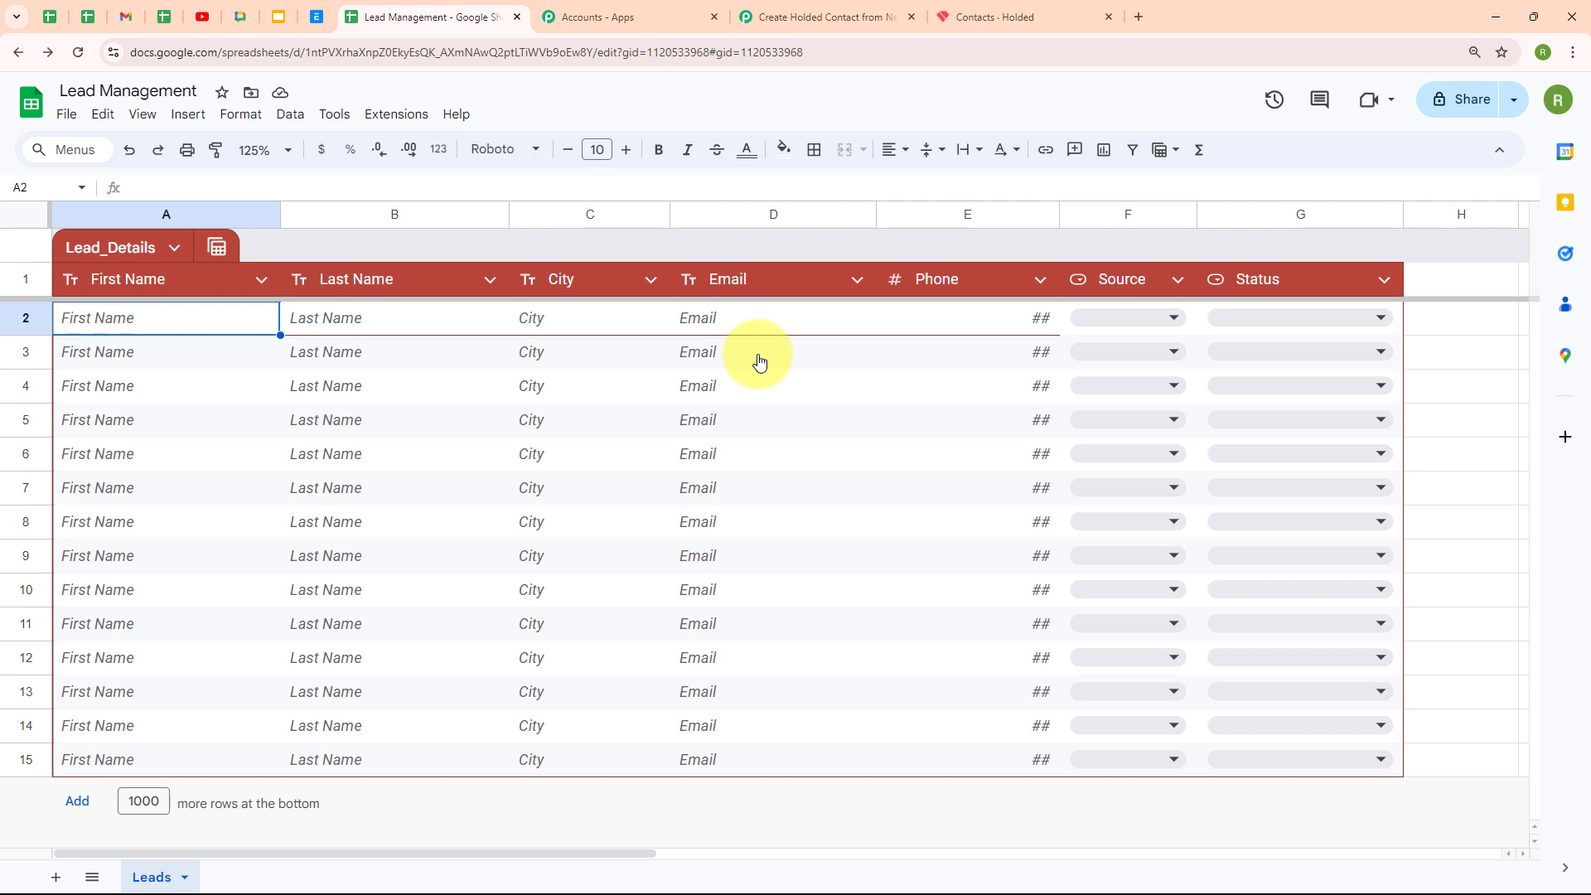
left_click(401, 113)
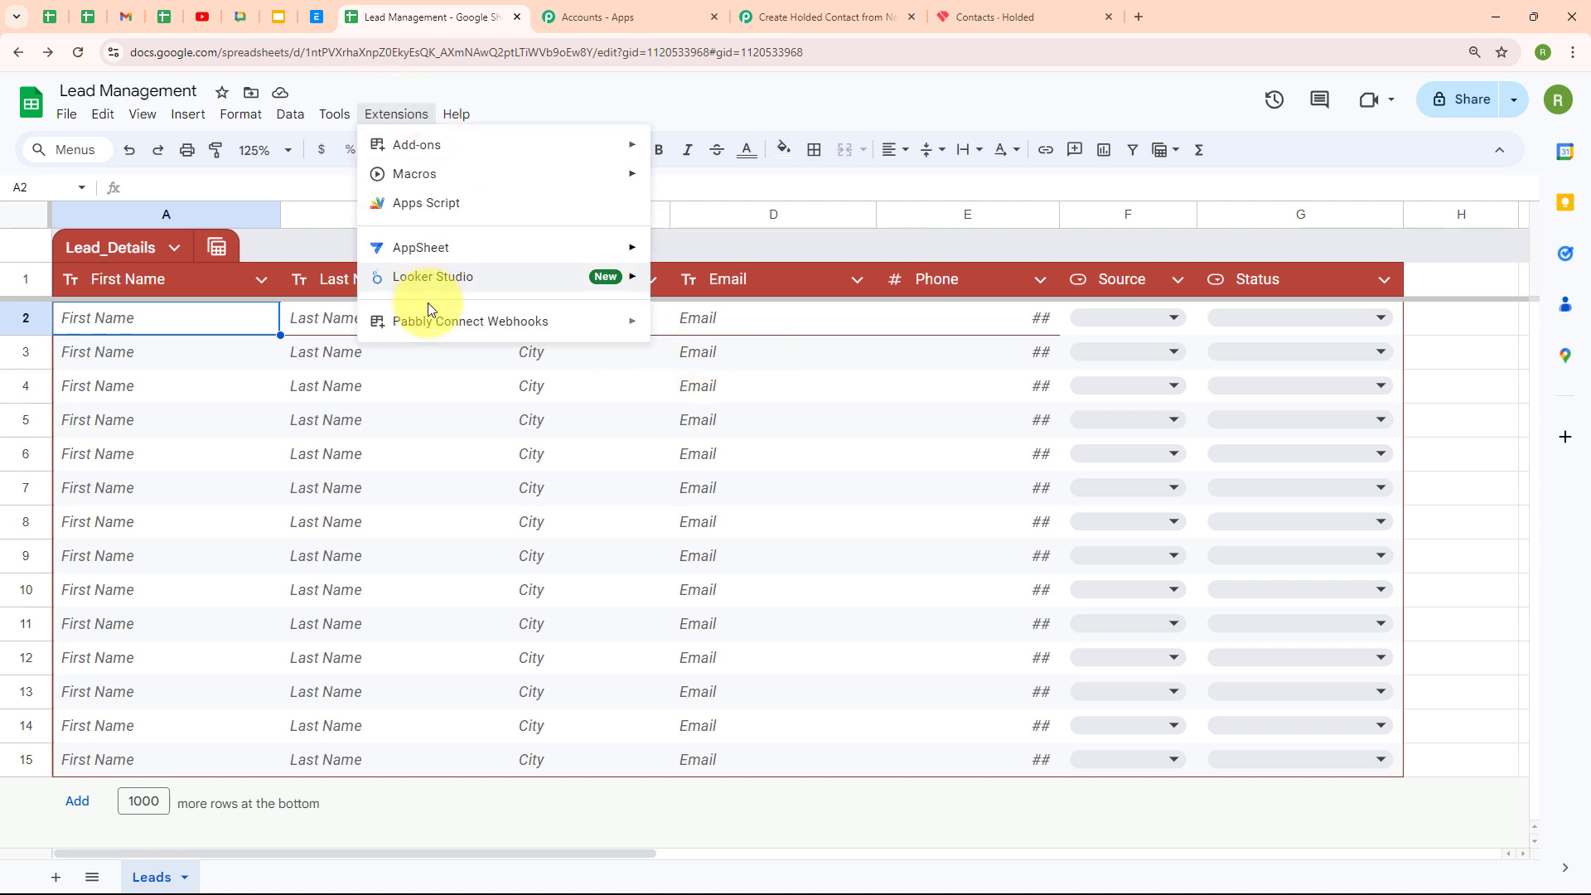
left_click(622, 325)
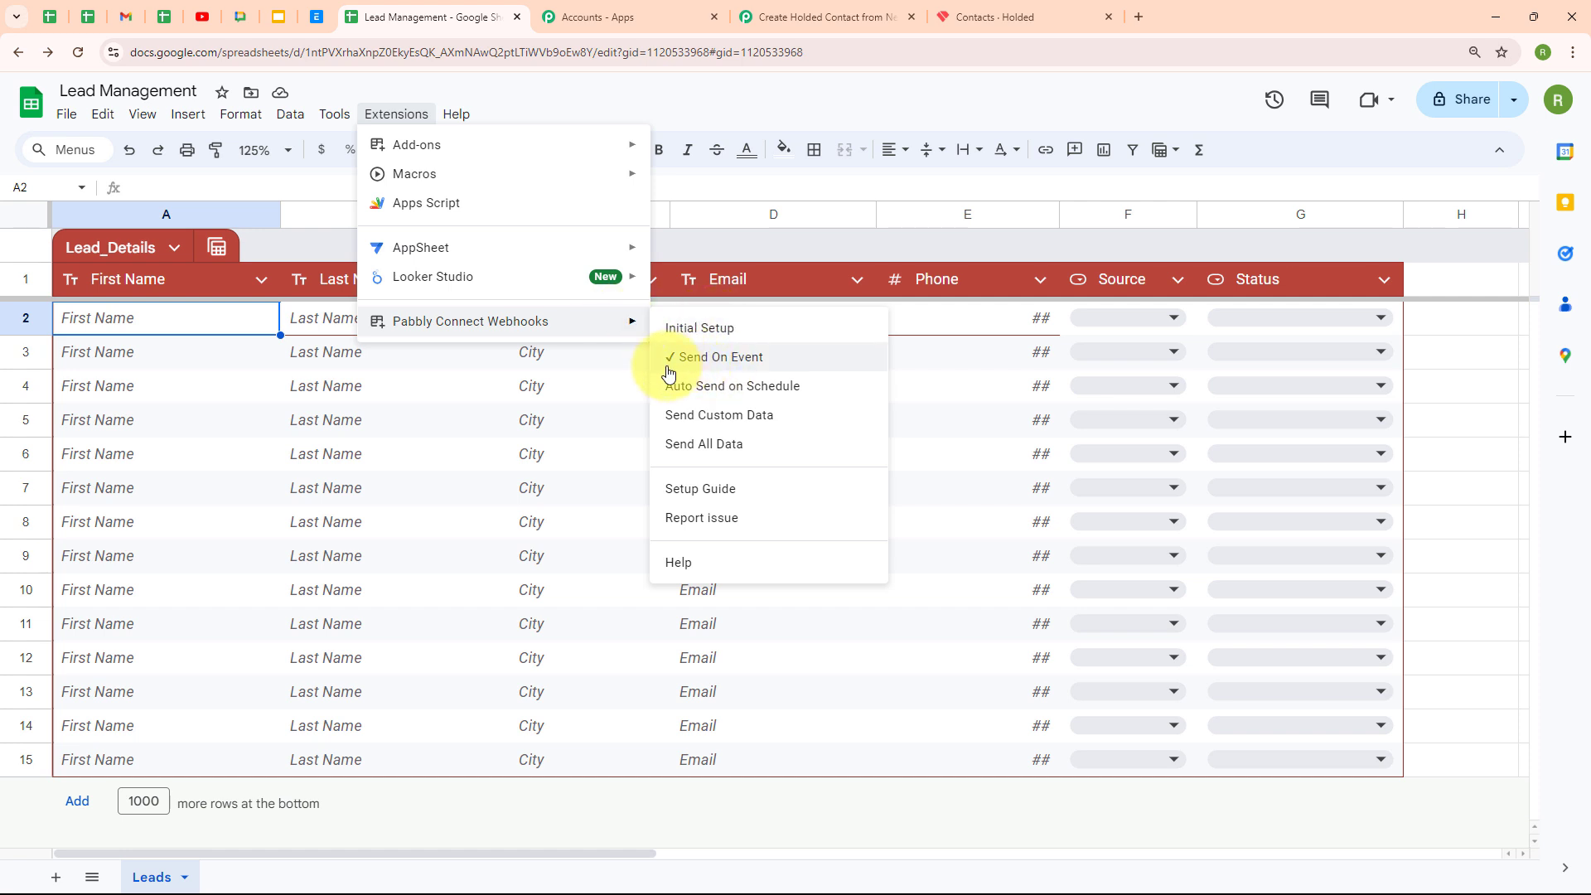
left_click(221, 381)
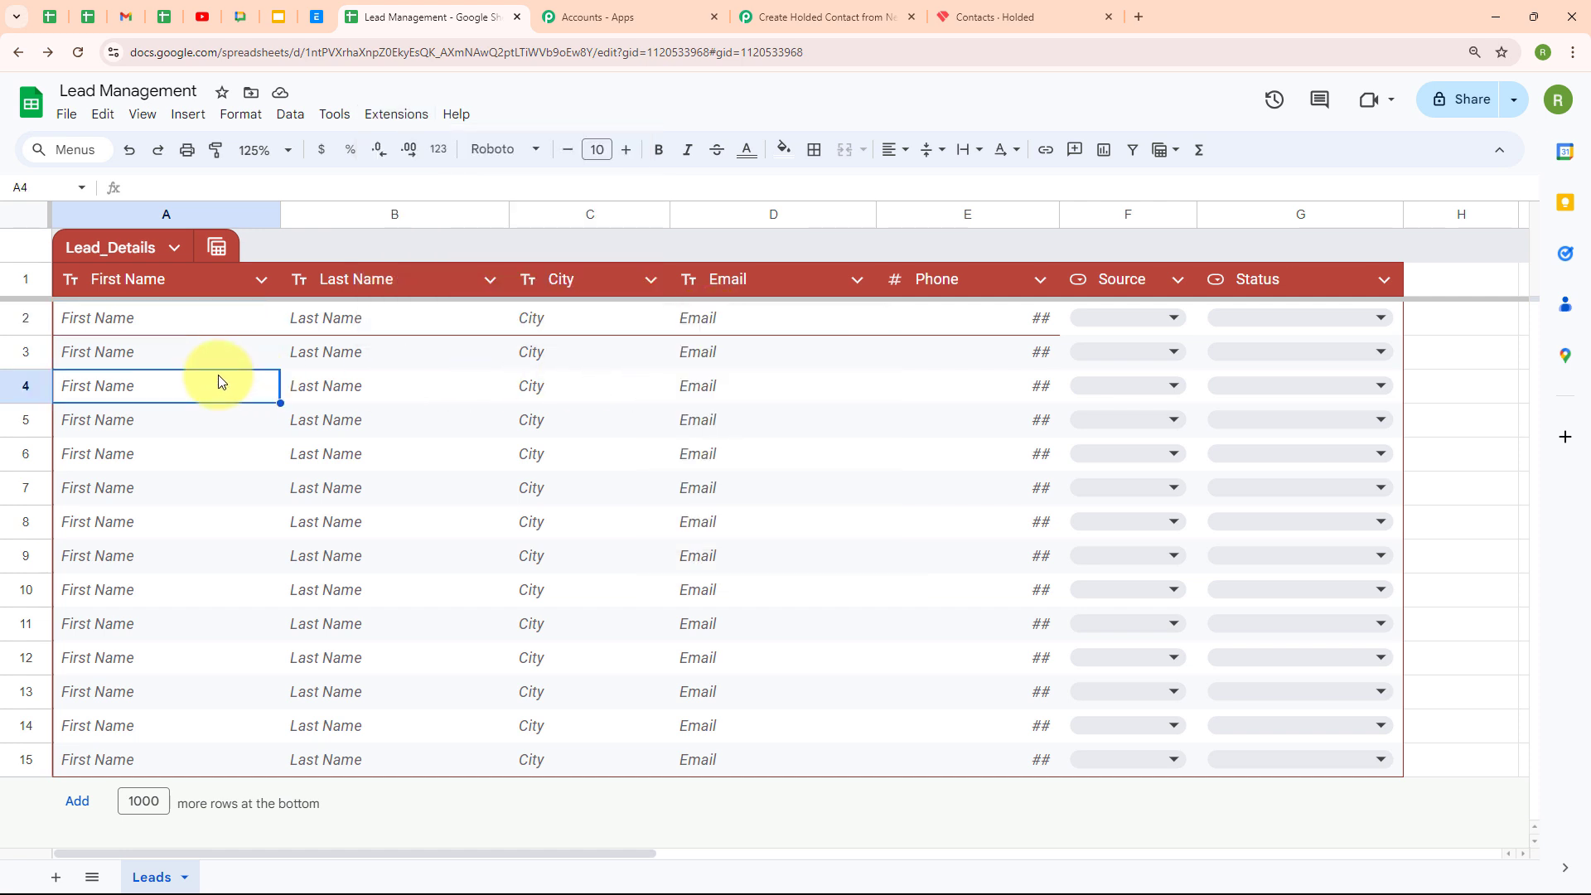
Enter first name Dummy, last name User, city Bhopal and a test e-mail in row 2
left_click(151, 320)
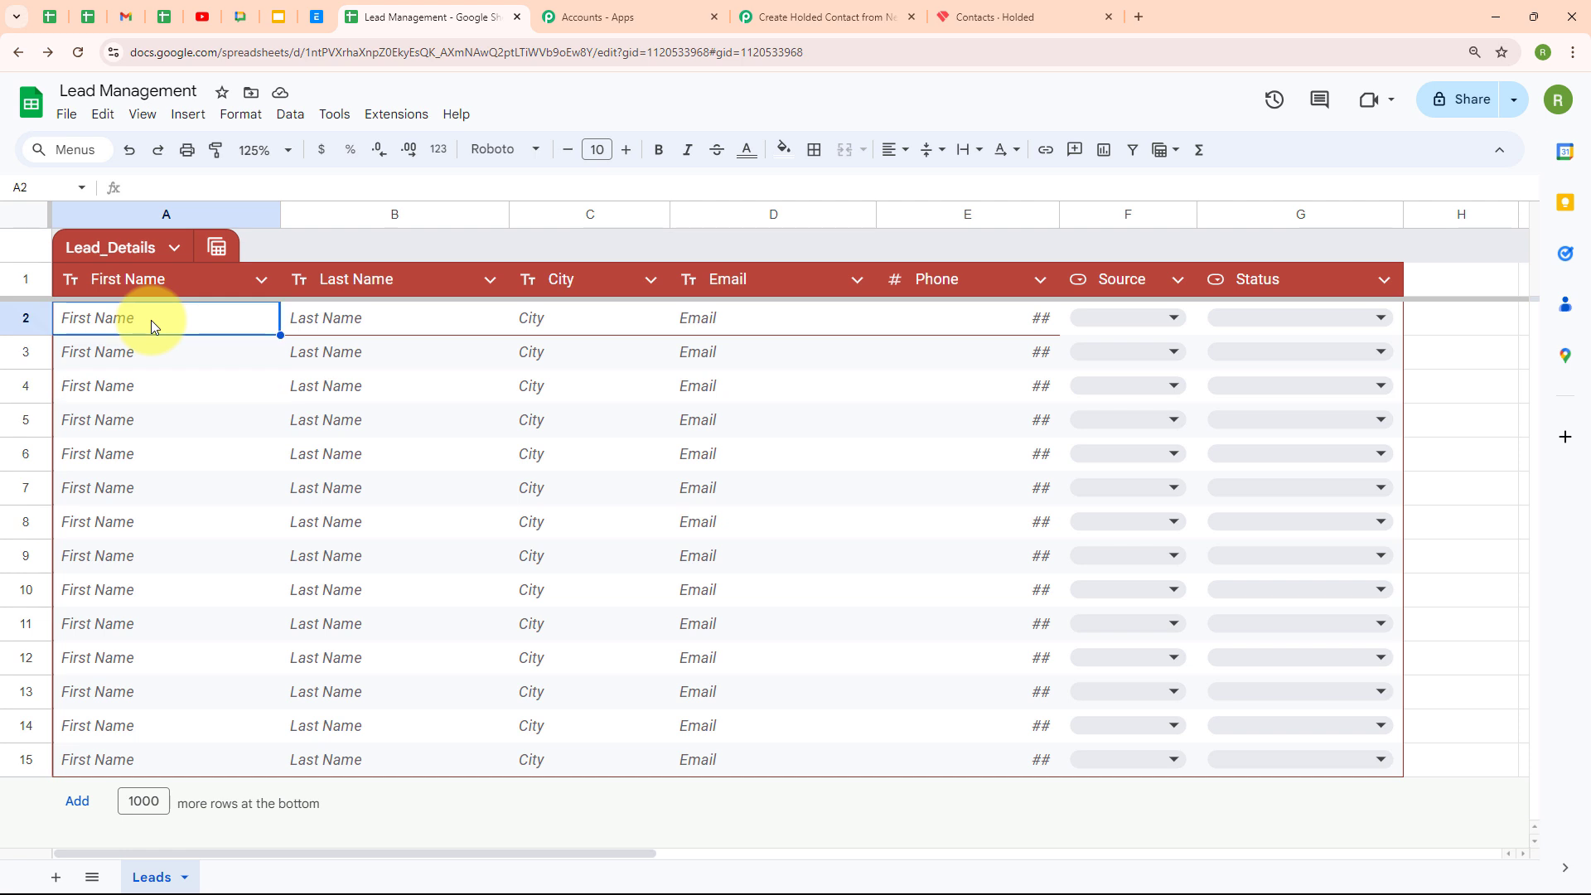
double_click(151, 320)
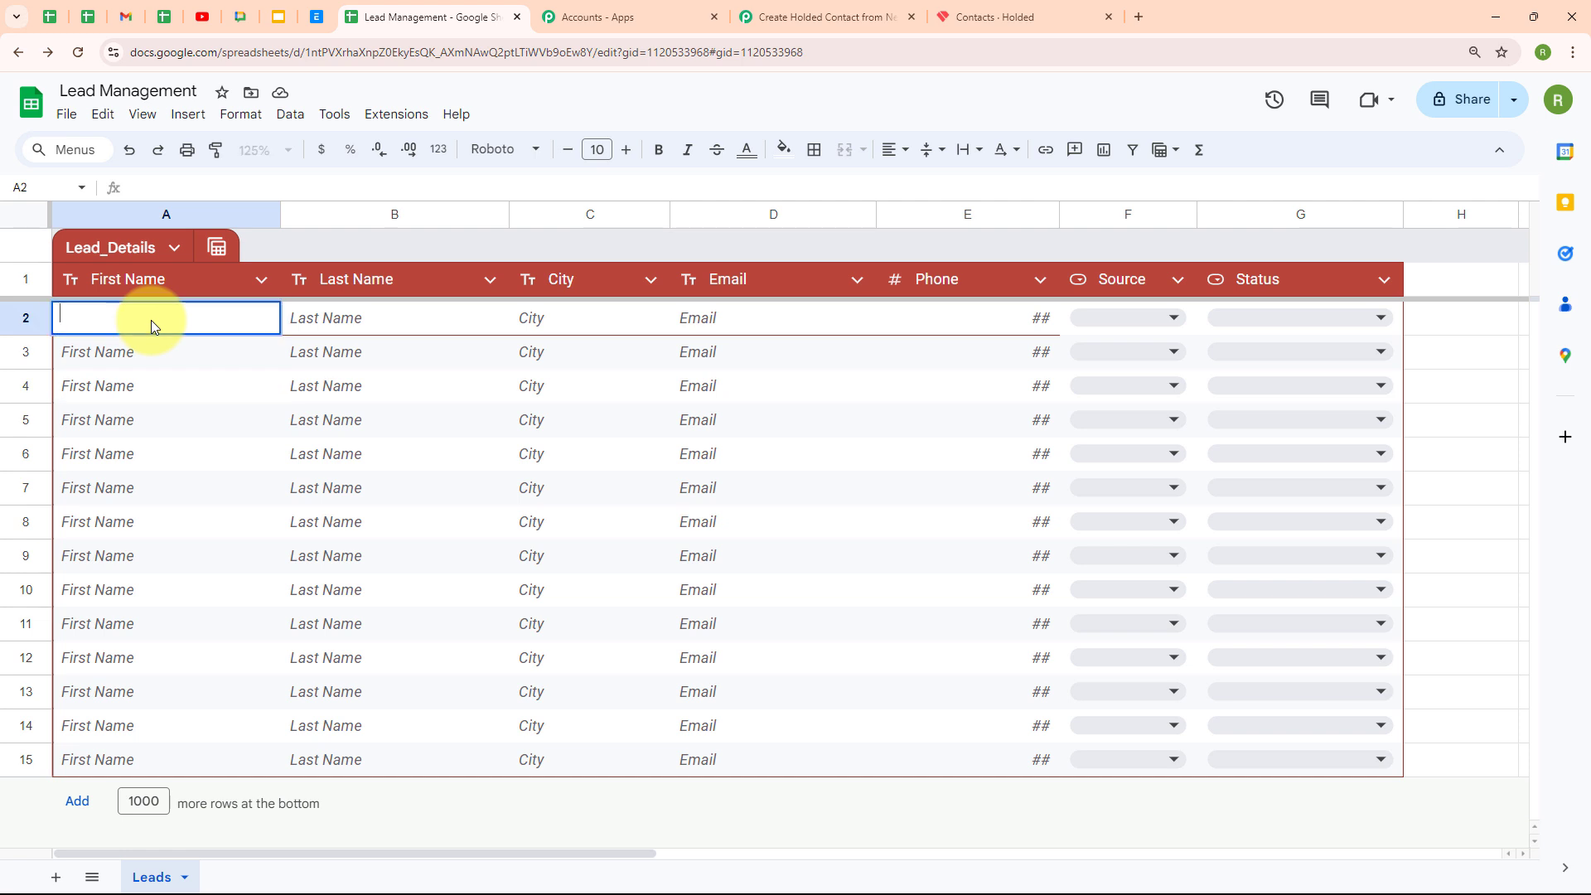
type("Dummy")
left_click(364, 330)
type("User")
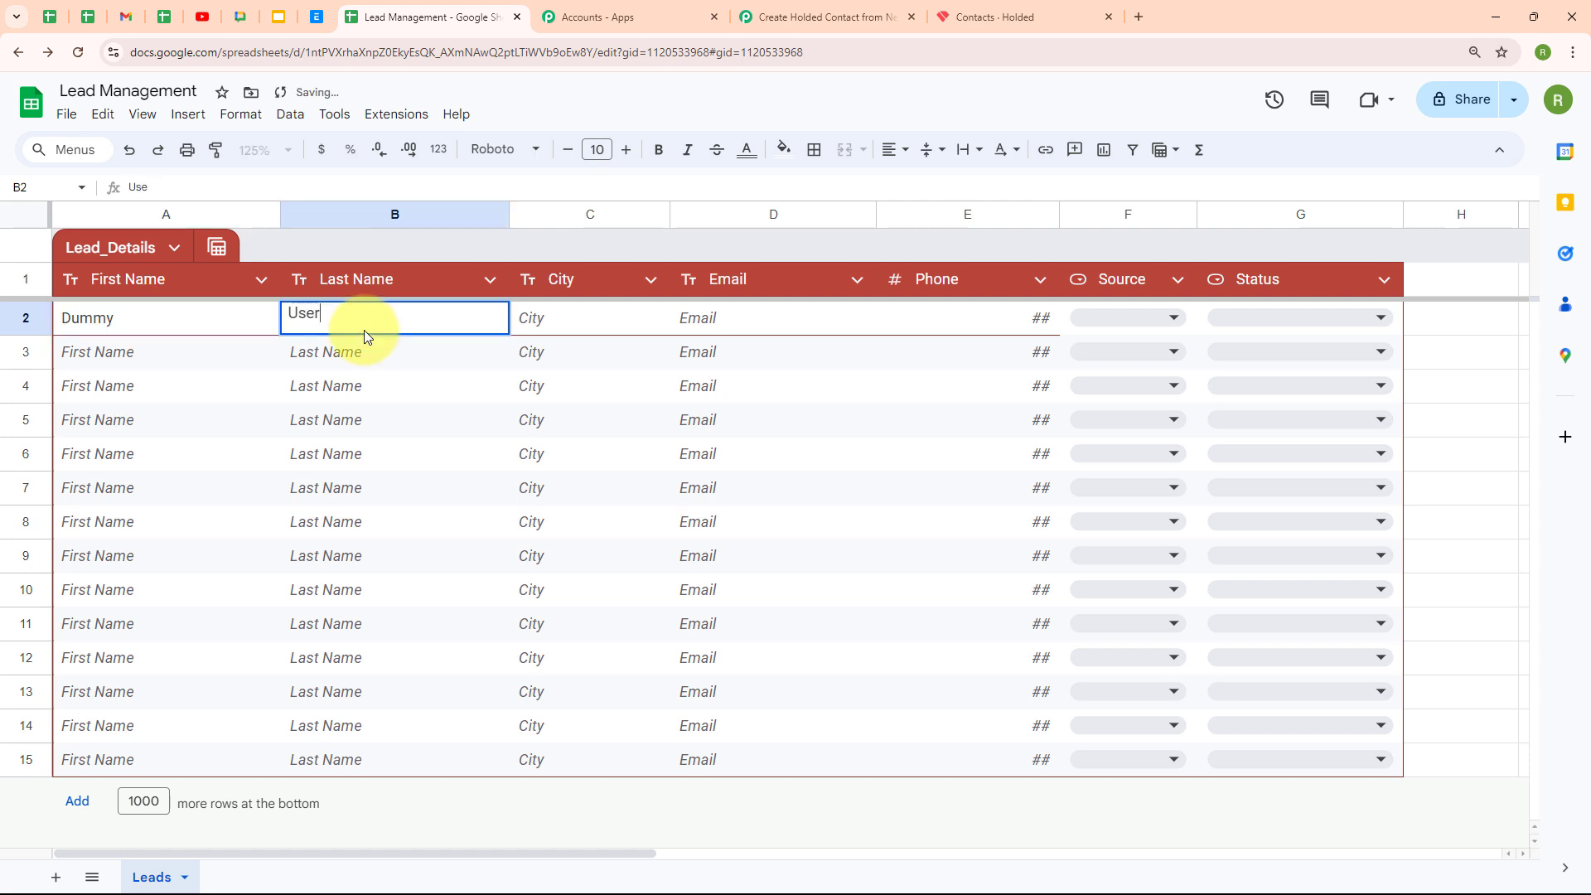
double_click(559, 317)
type("Bh")
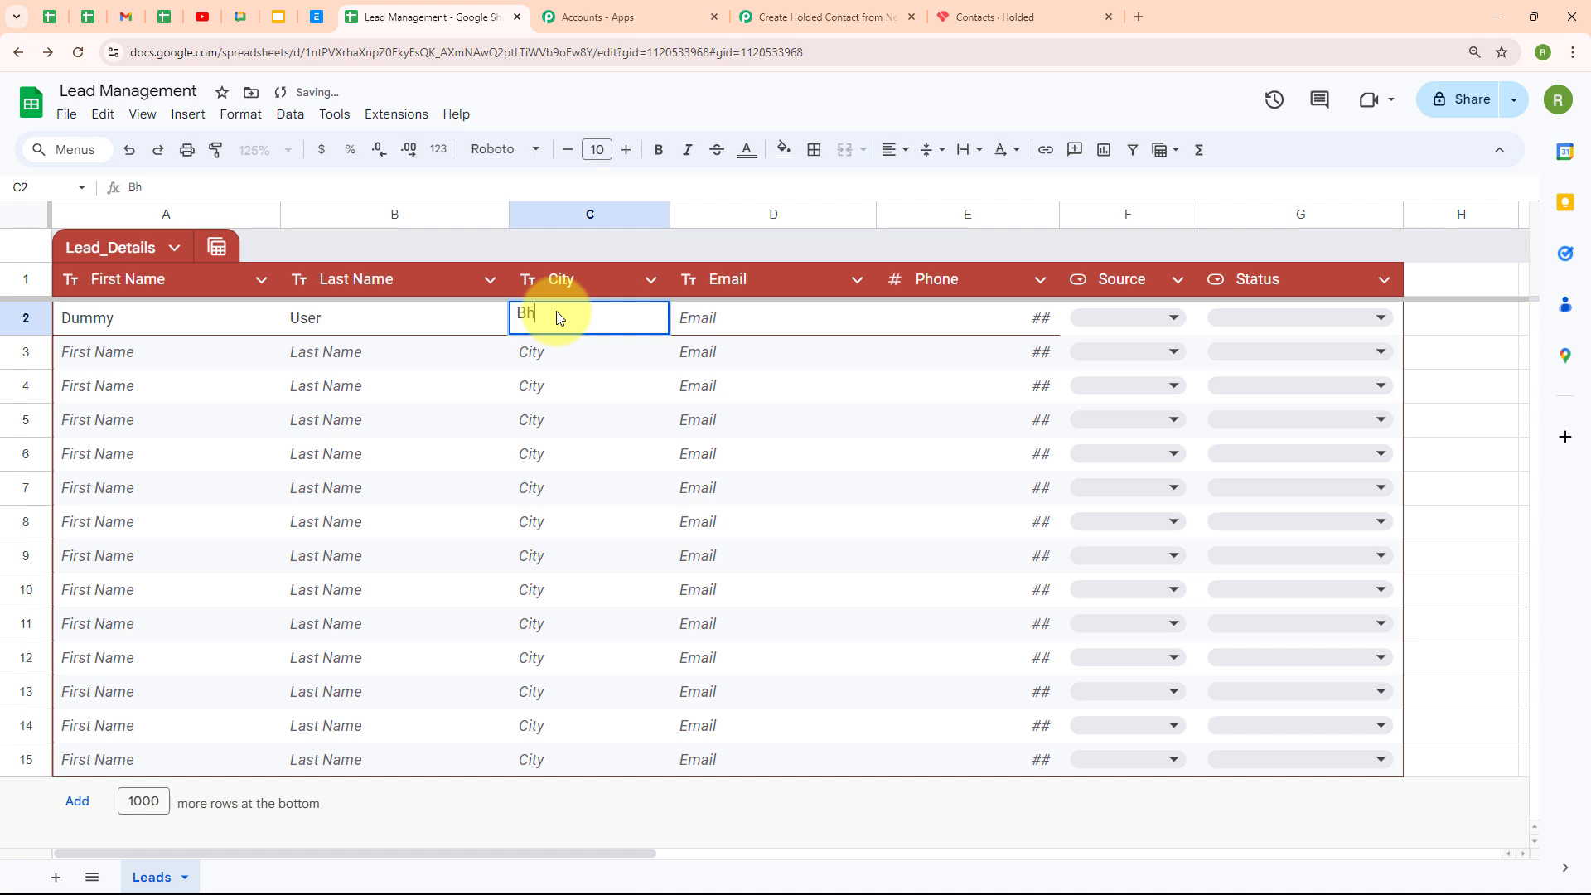
type("opal")
double_click(799, 318)
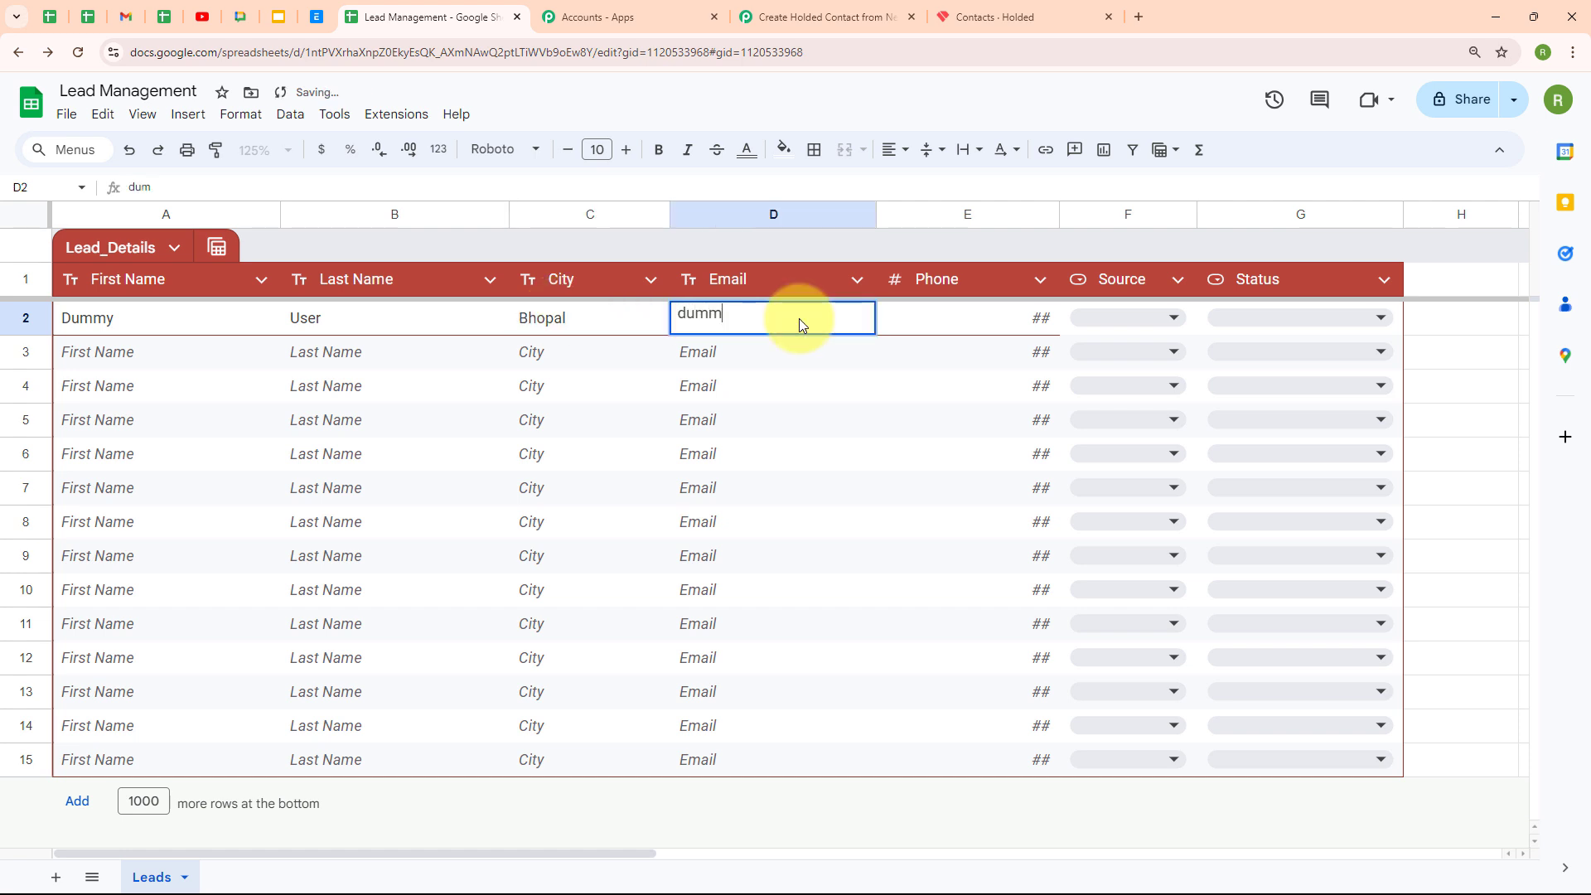
Complete row 2 with a phone number, Source Website and Status Hot Lead
key("Tab")
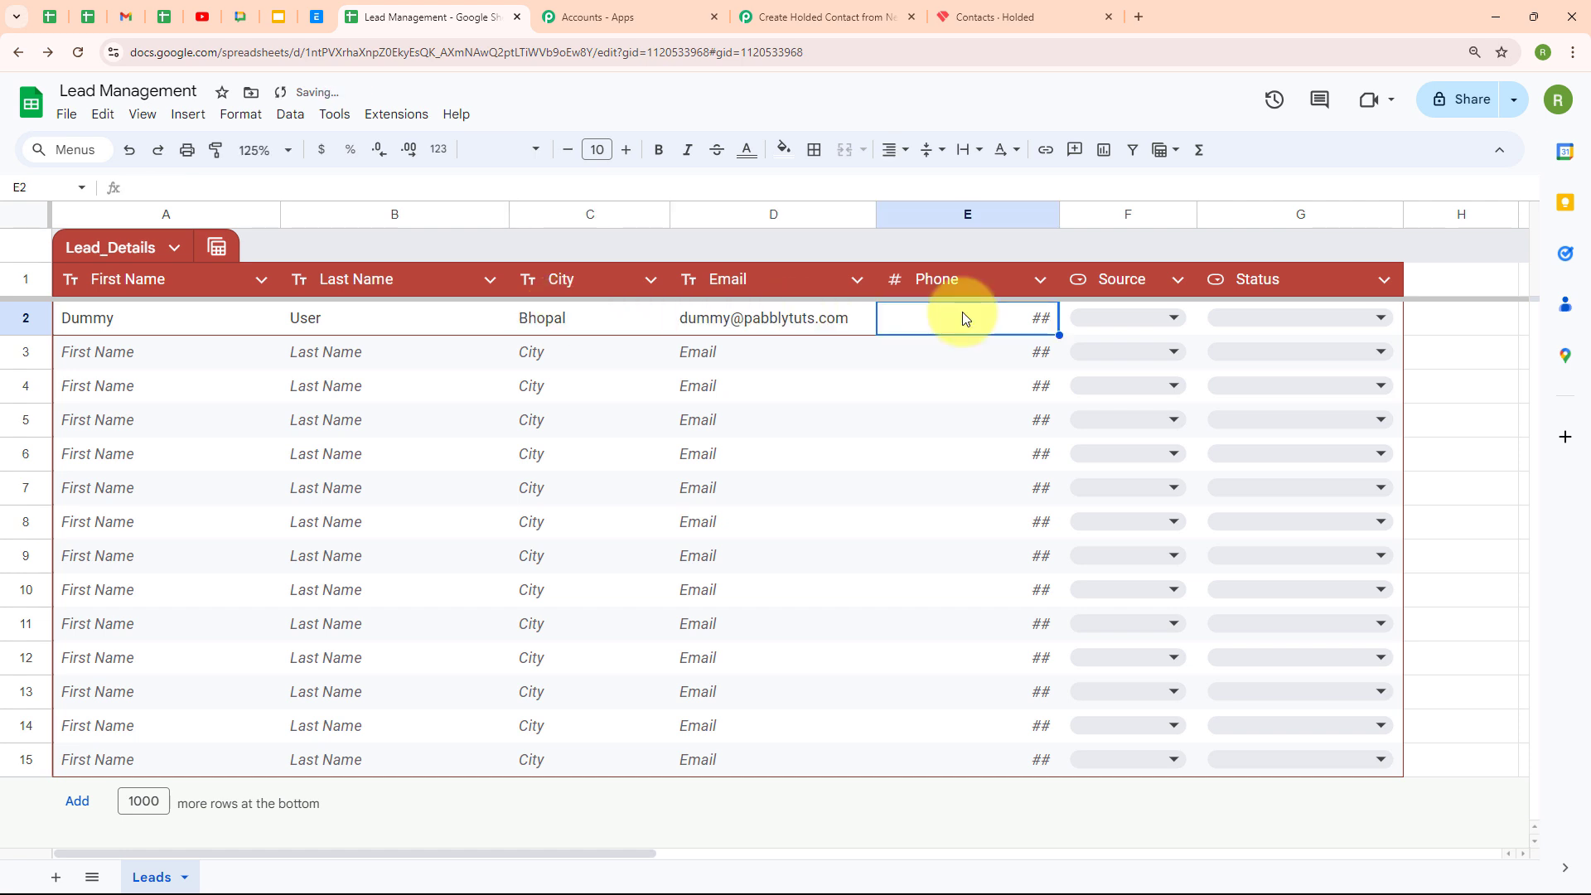
type("9000000000")
key("Tab")
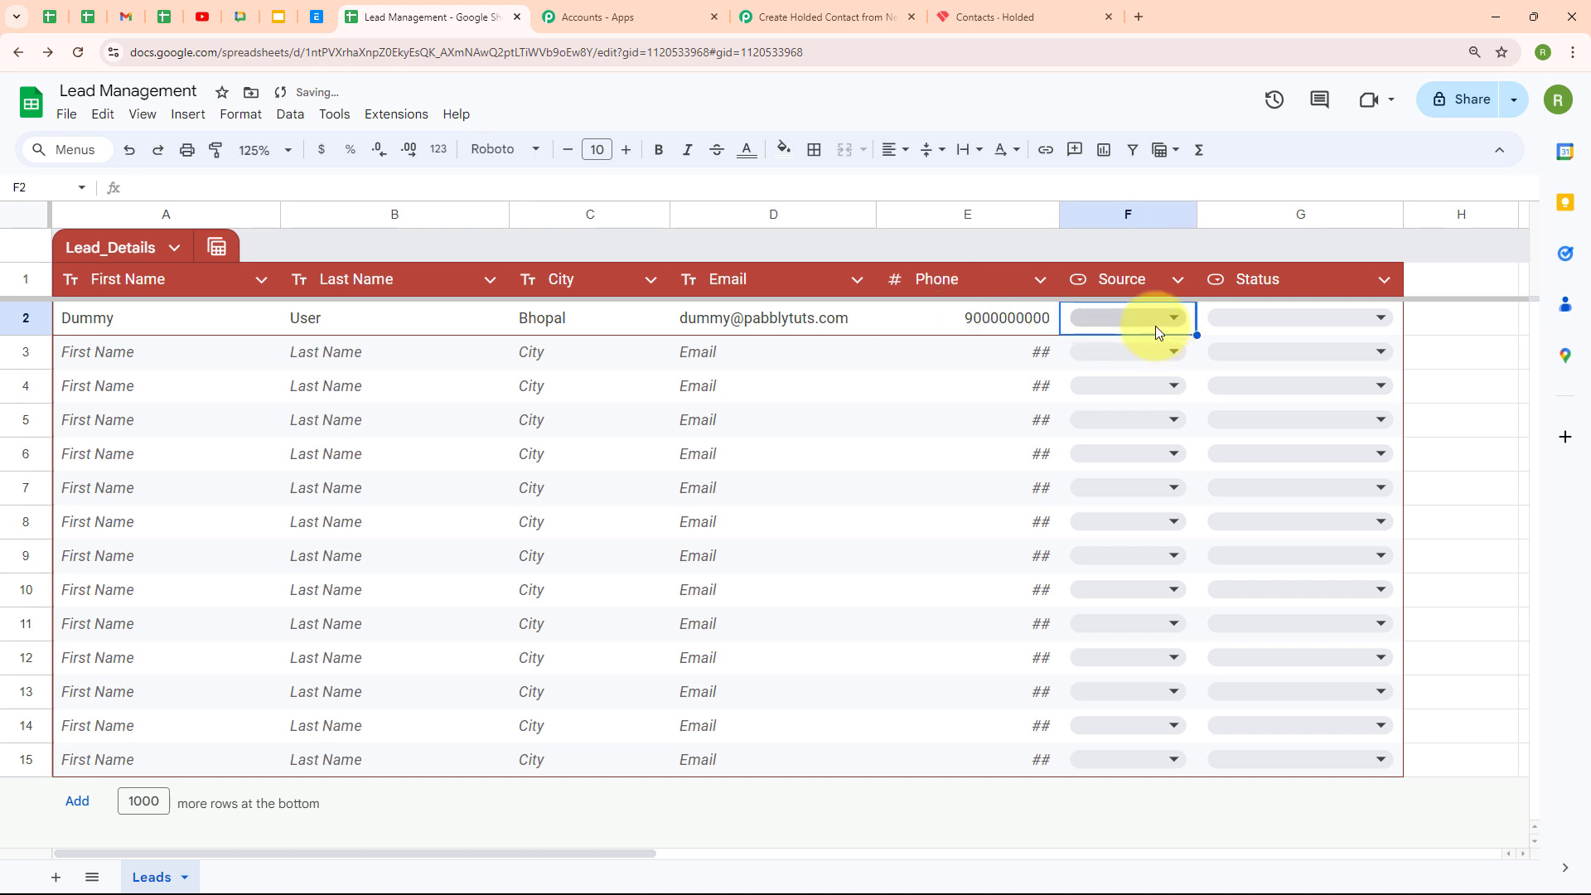
left_click(1155, 326)
left_click(1111, 356)
left_click(1330, 320)
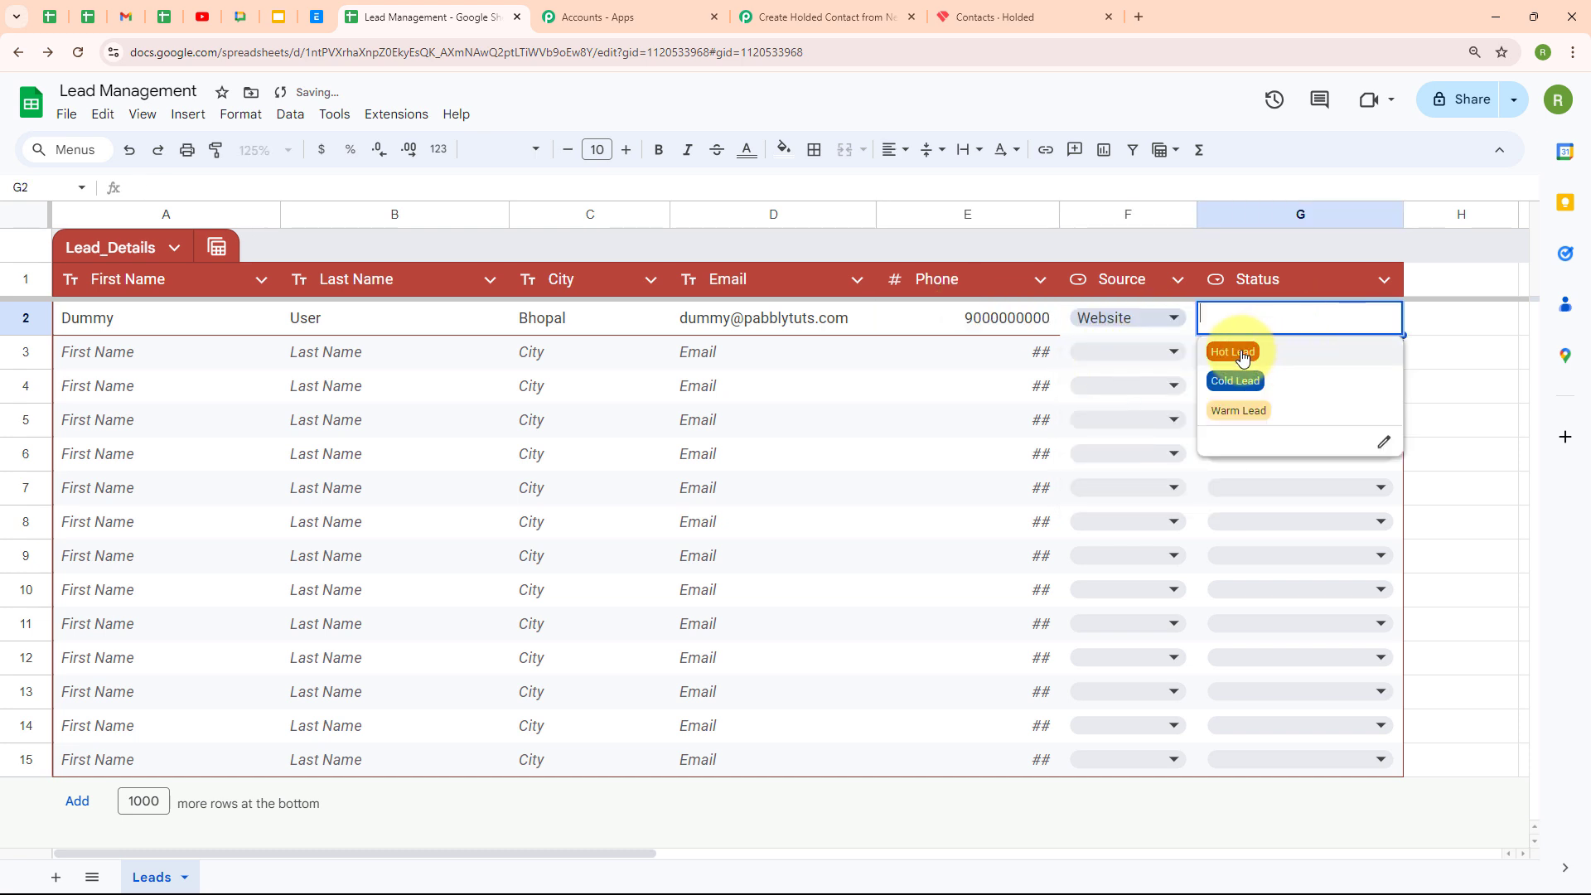
left_click(1236, 350)
left_click(225, 365)
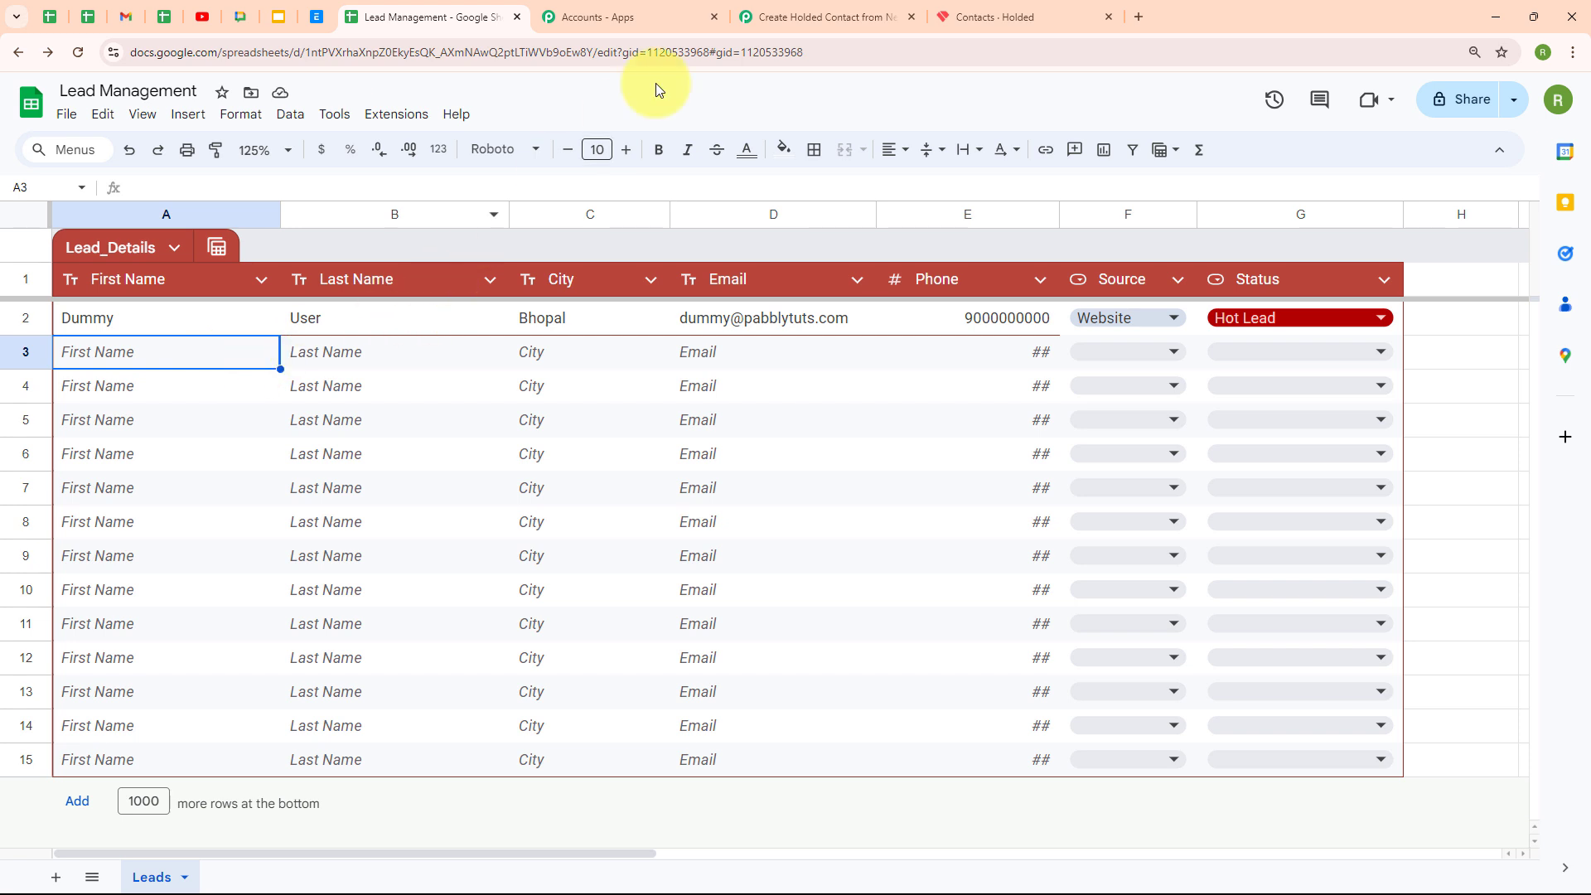
Check the captured response's Status (Hot Lead), spreadsheet name and sheet name Leads
left_click(859, 10)
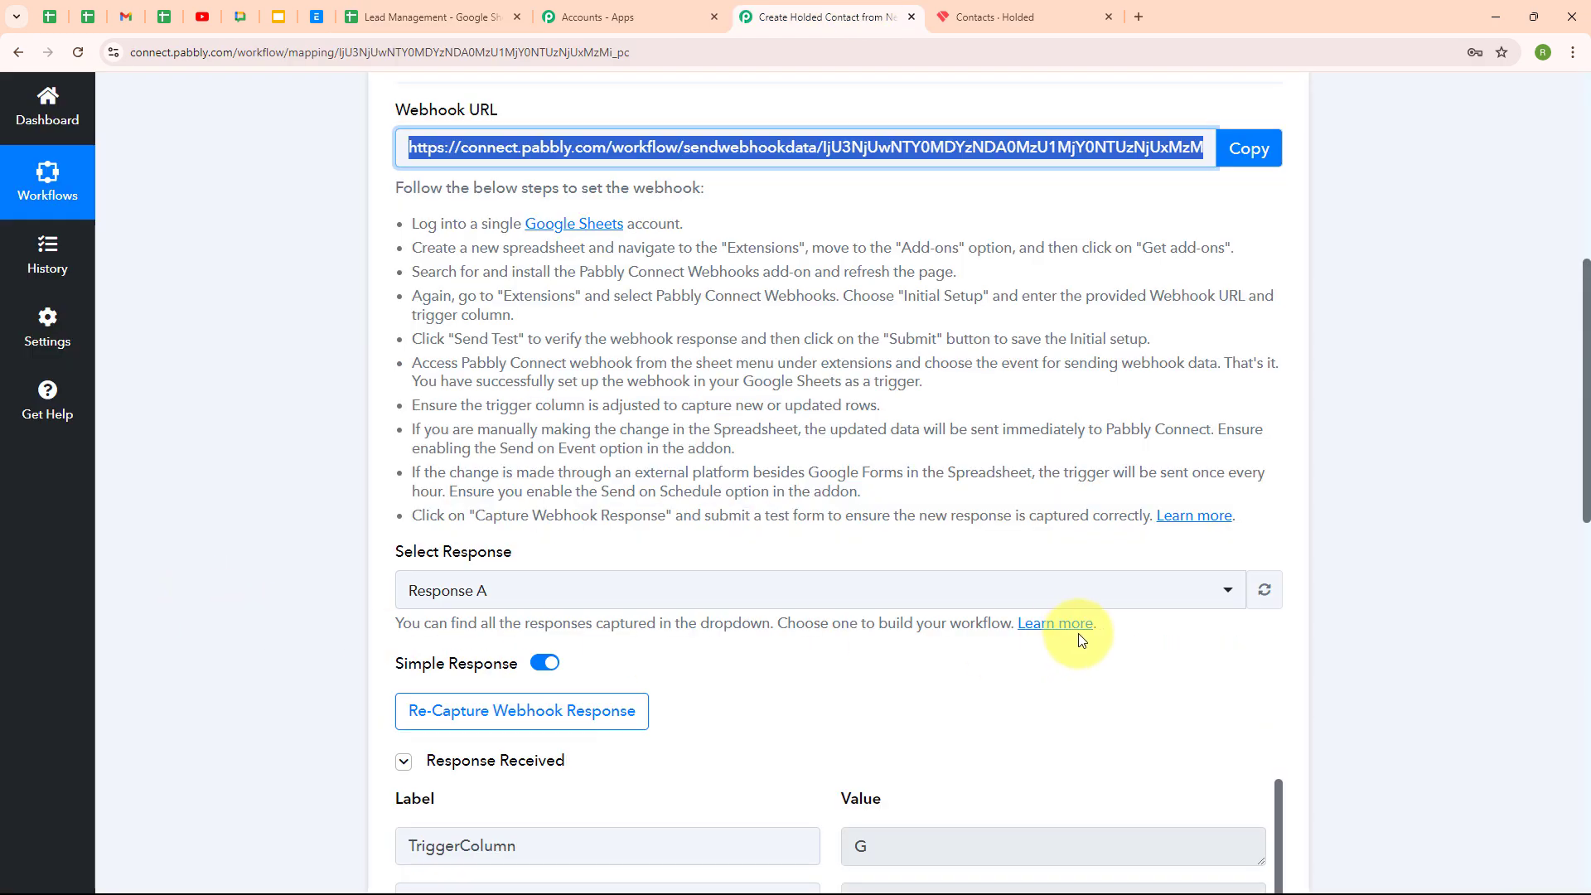
scroll(1102, 651, "down", 1)
scroll(1102, 650, "down", 4)
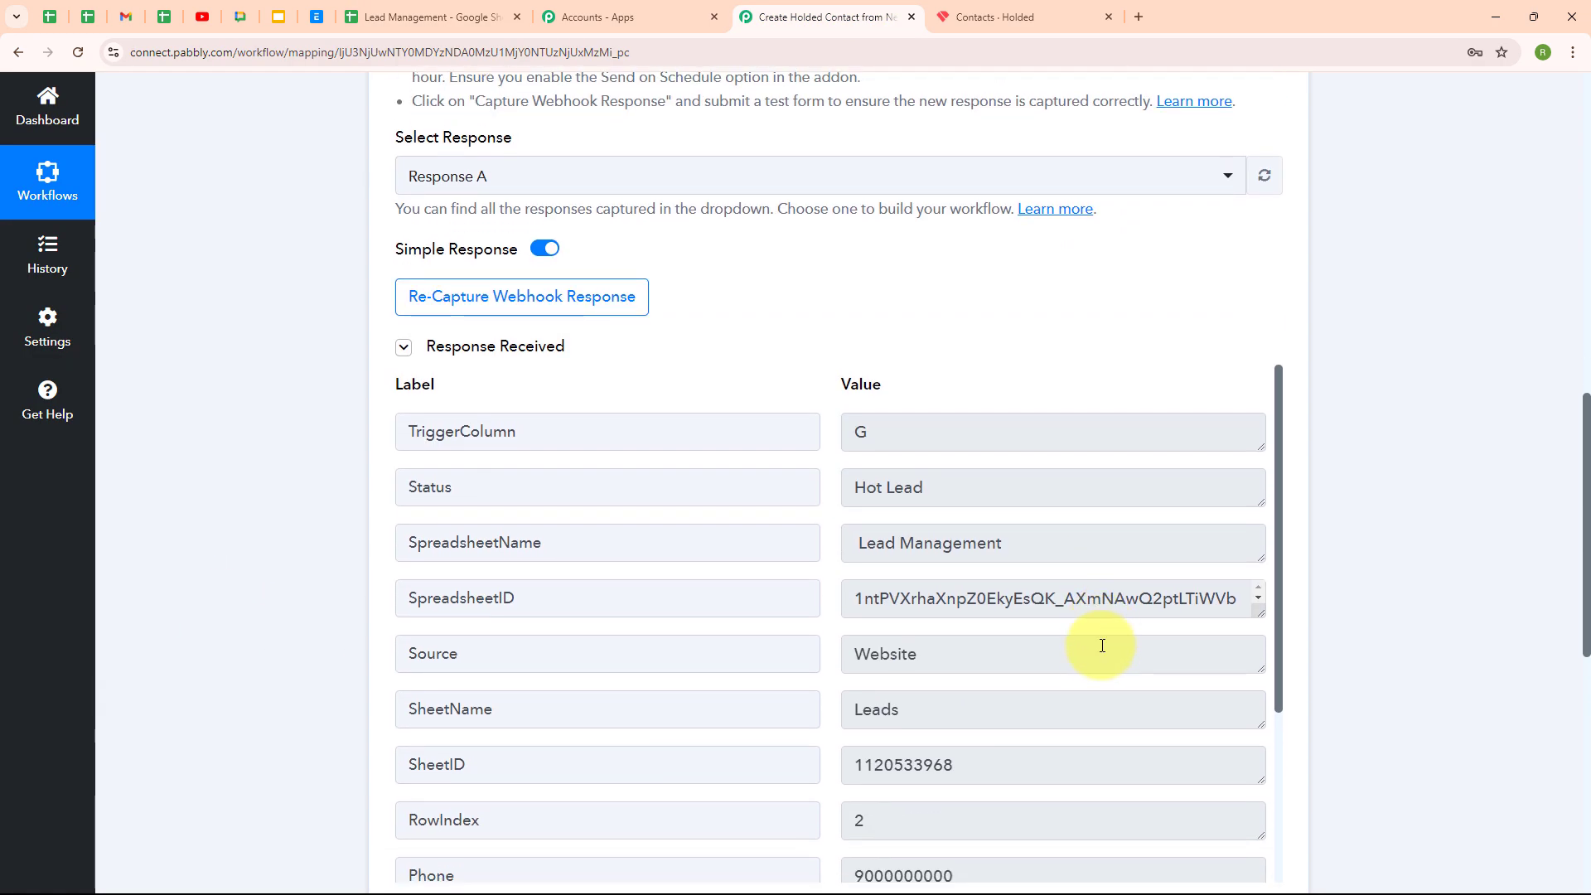
left_click_drag(986, 487, 781, 487)
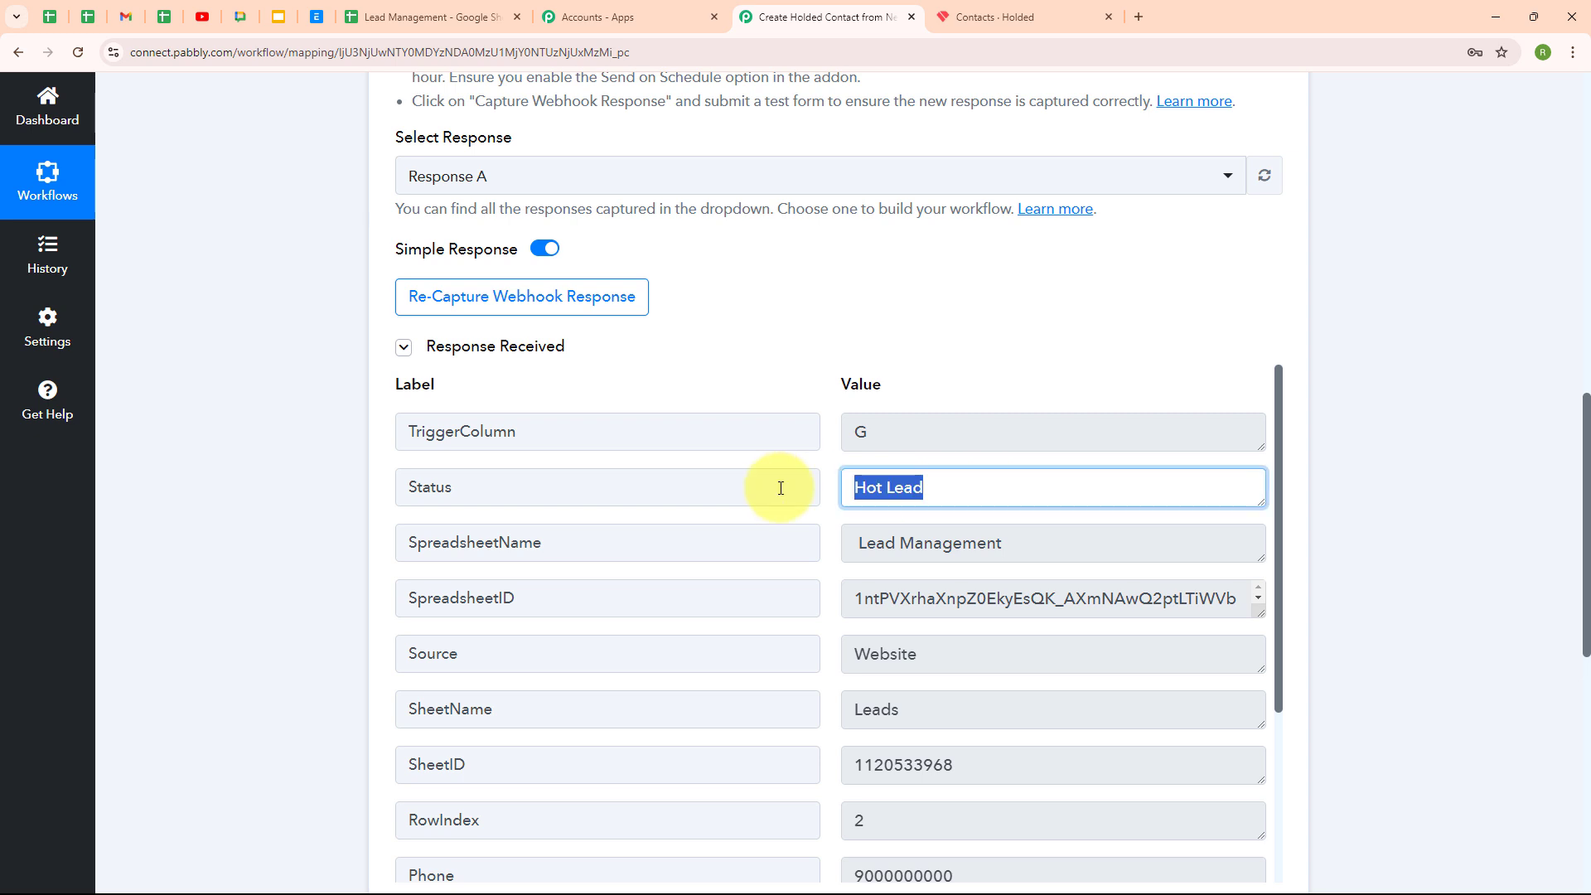
triple_click(1018, 549)
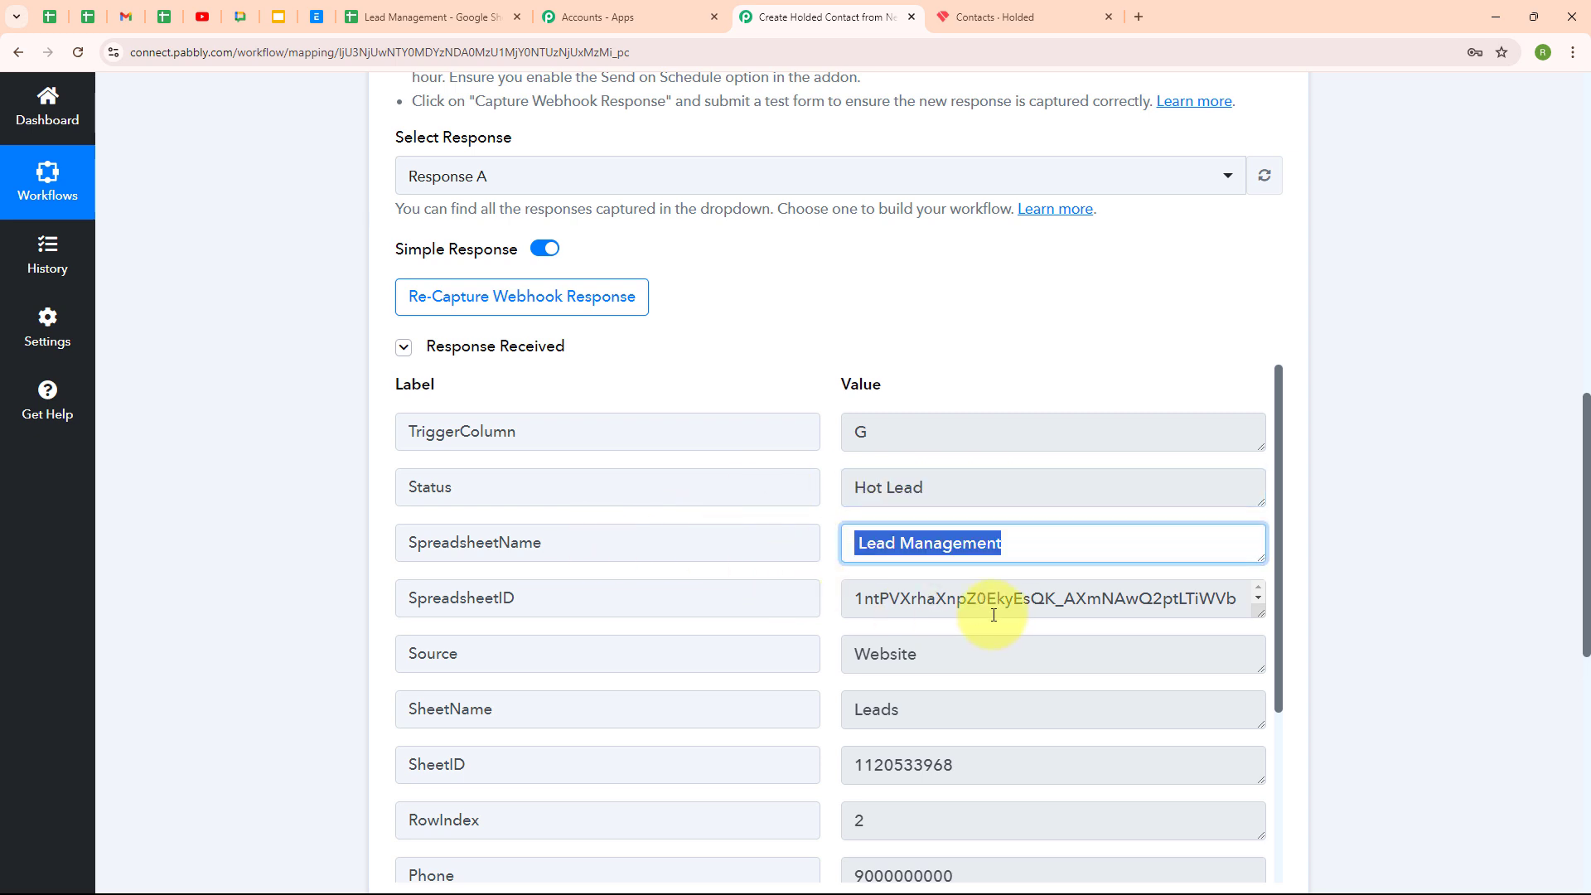
scroll(987, 604, "down", 1)
scroll(989, 647, "down", 2)
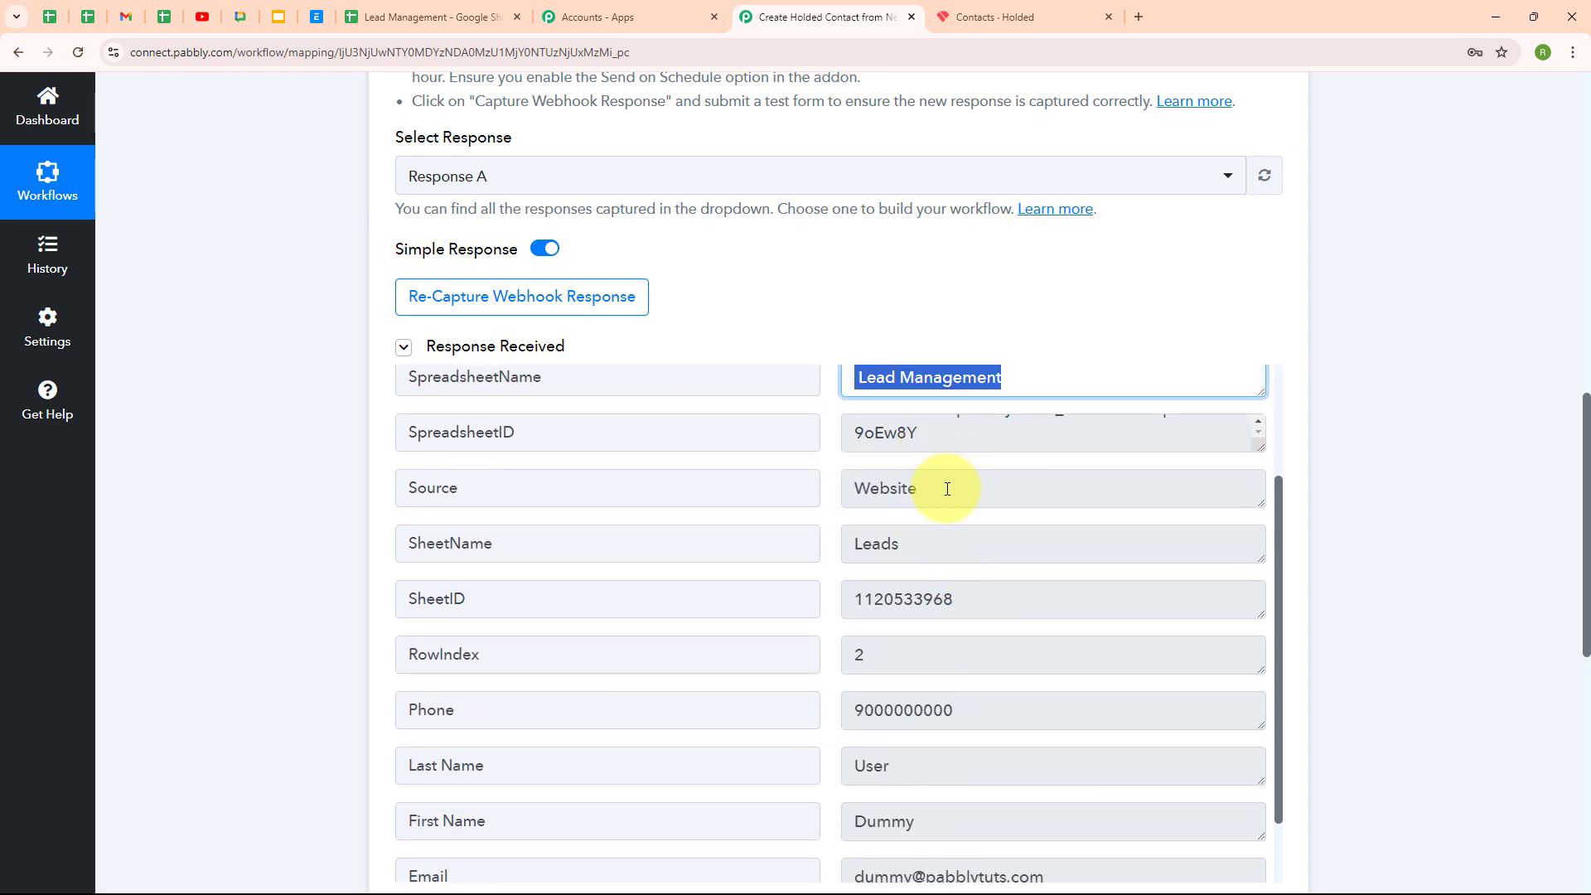
left_click_drag(945, 488, 831, 497)
left_click_drag(940, 555, 774, 554)
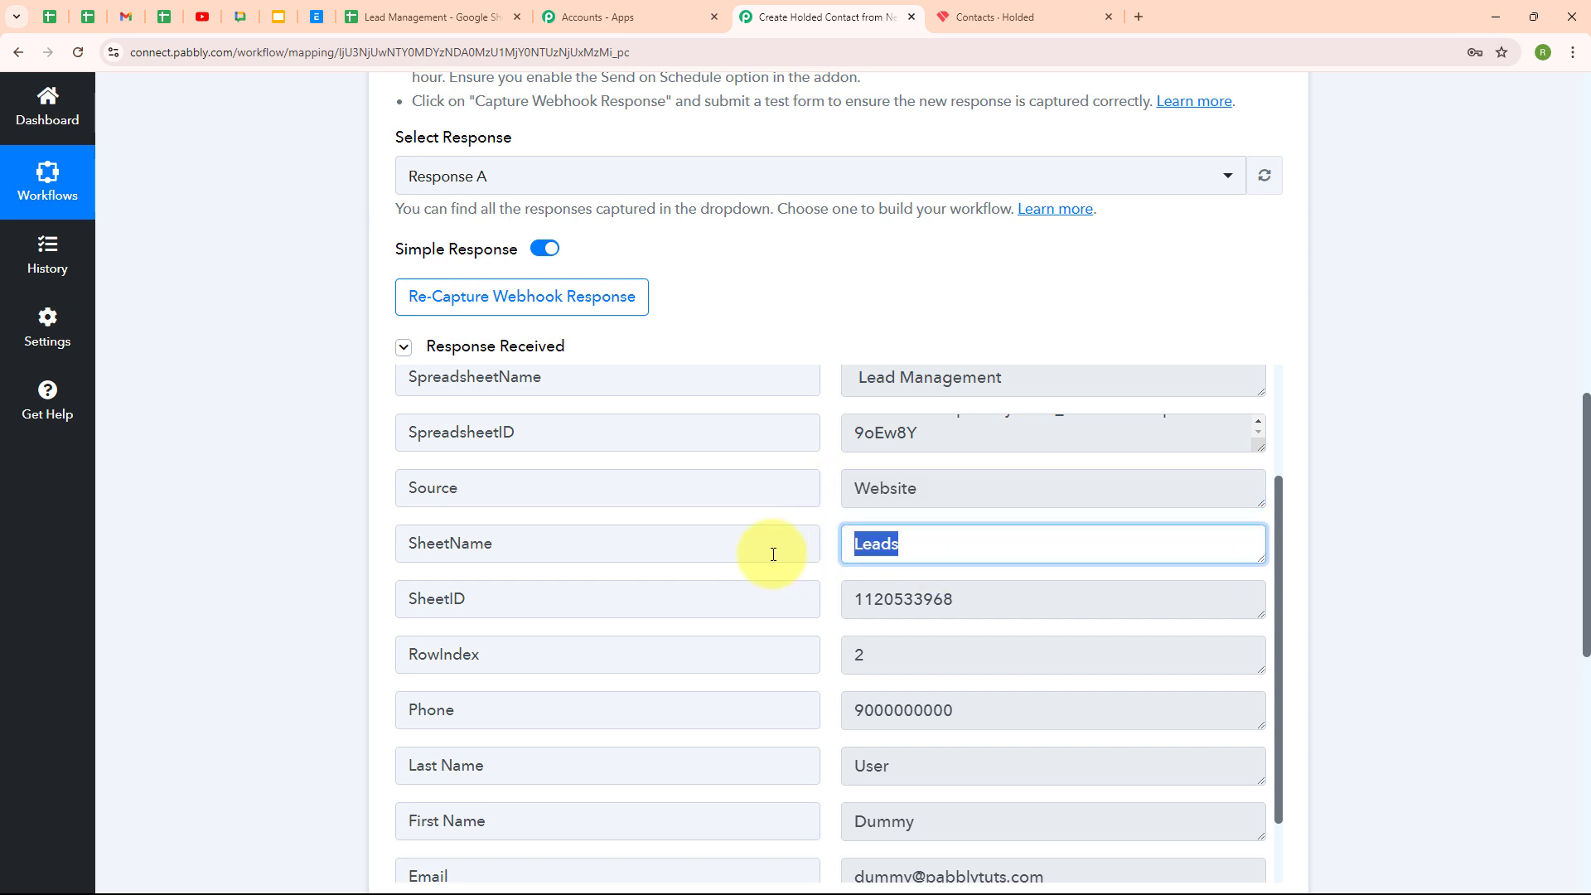
Check the captured Last Name, First Name, Email and City values, then collapse the trigger step
scroll(1012, 550, "down", 2)
left_click_drag(856, 458, 828, 534)
left_click_drag(958, 565, 818, 582)
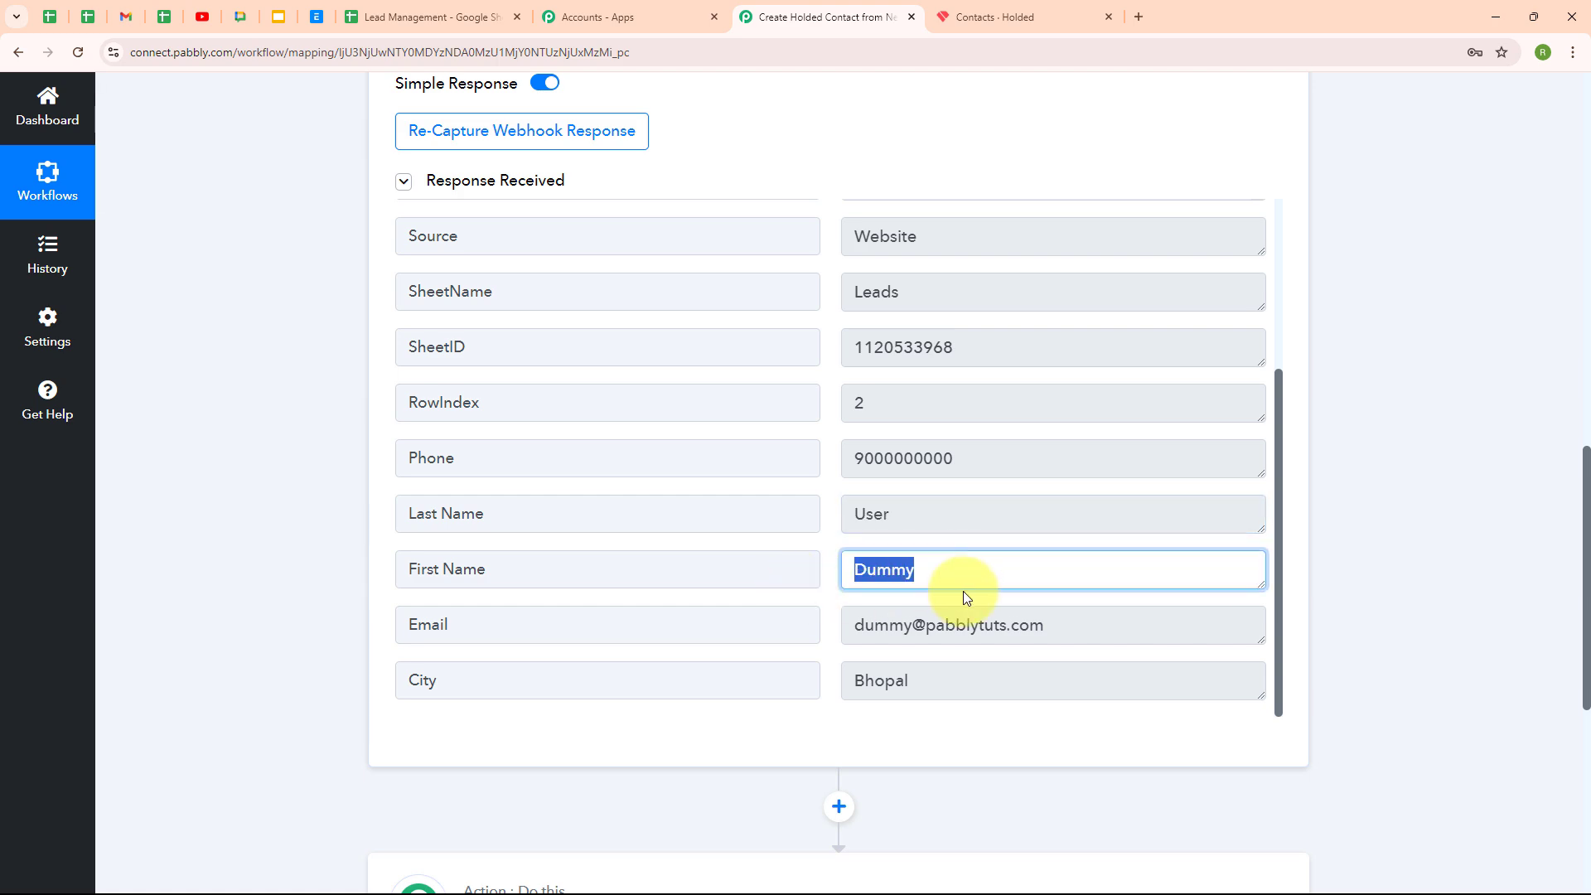
left_click_drag(1047, 627, 801, 659)
left_click_drag(1011, 678, 763, 688)
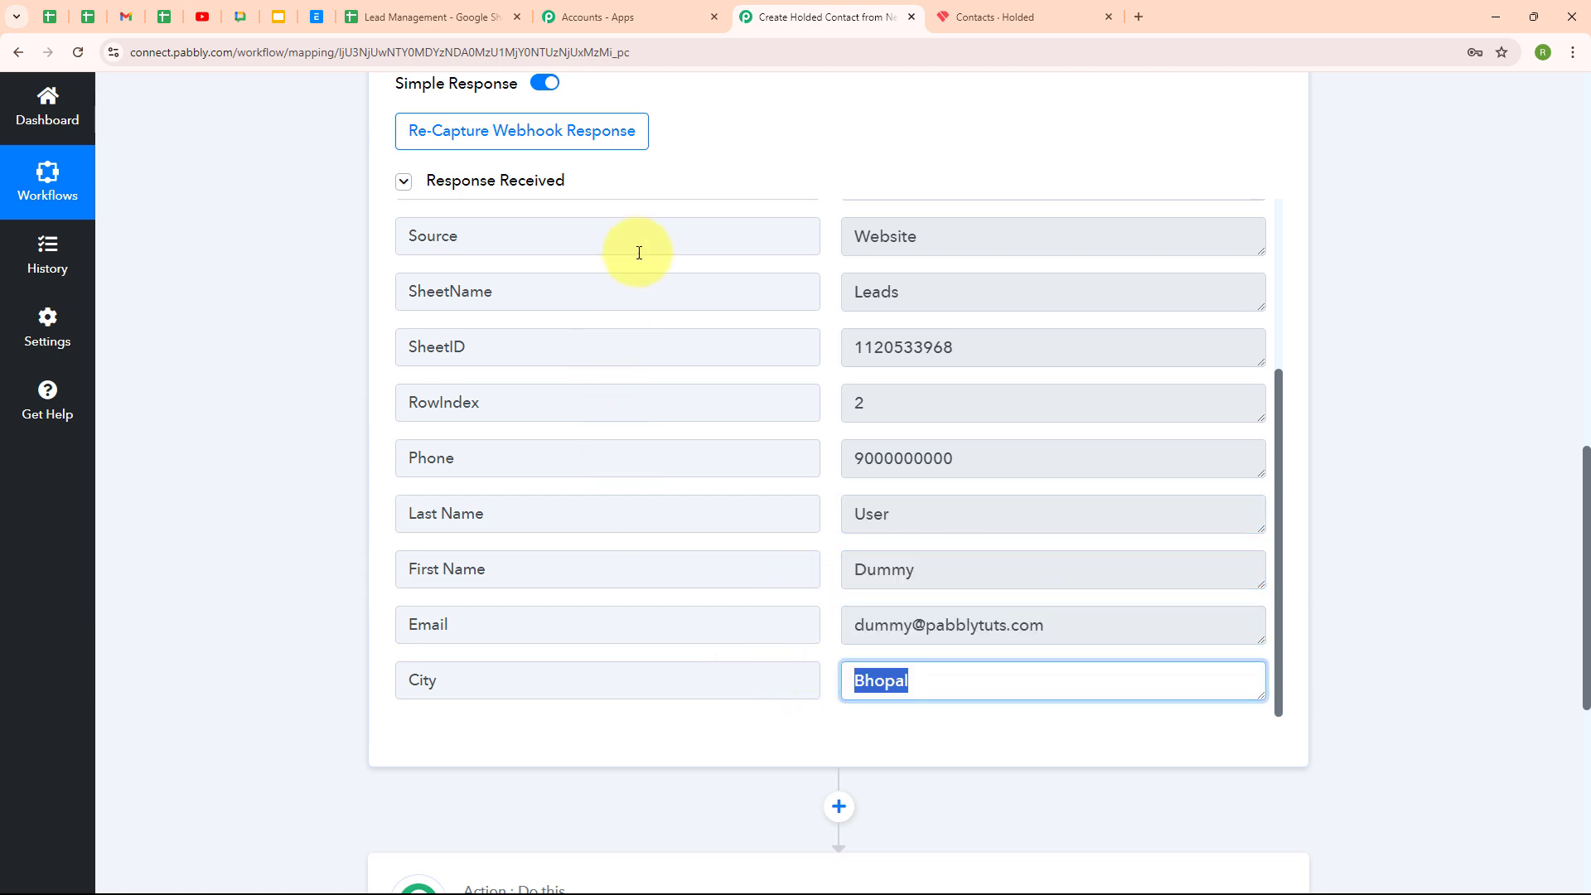
scroll(1267, 166, "up", 12)
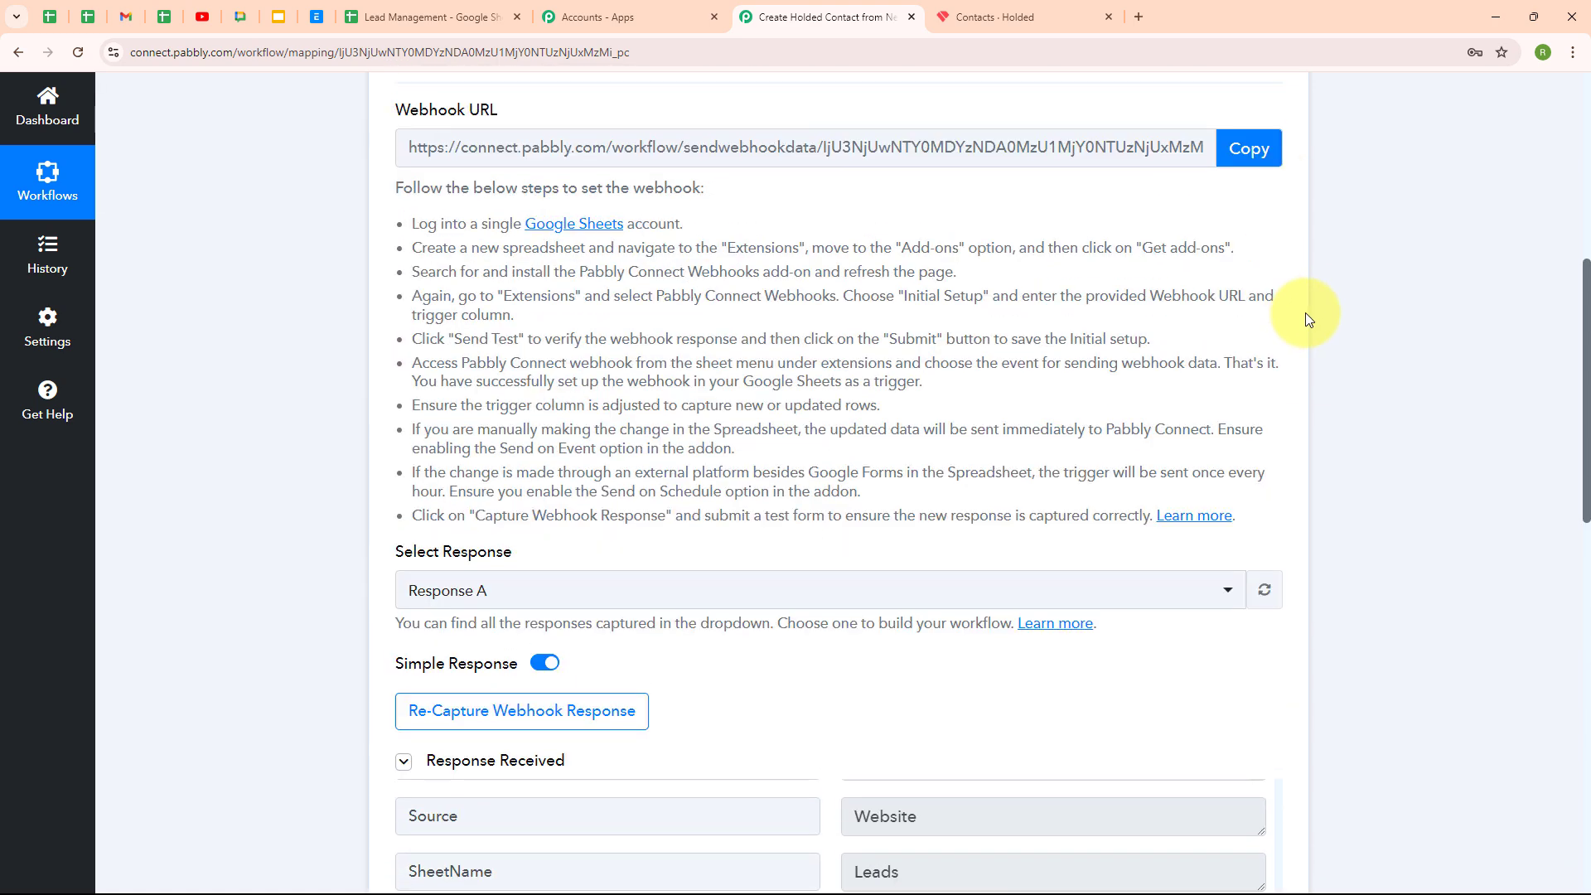
scroll(1305, 317, "up", 3)
left_click(1275, 411)
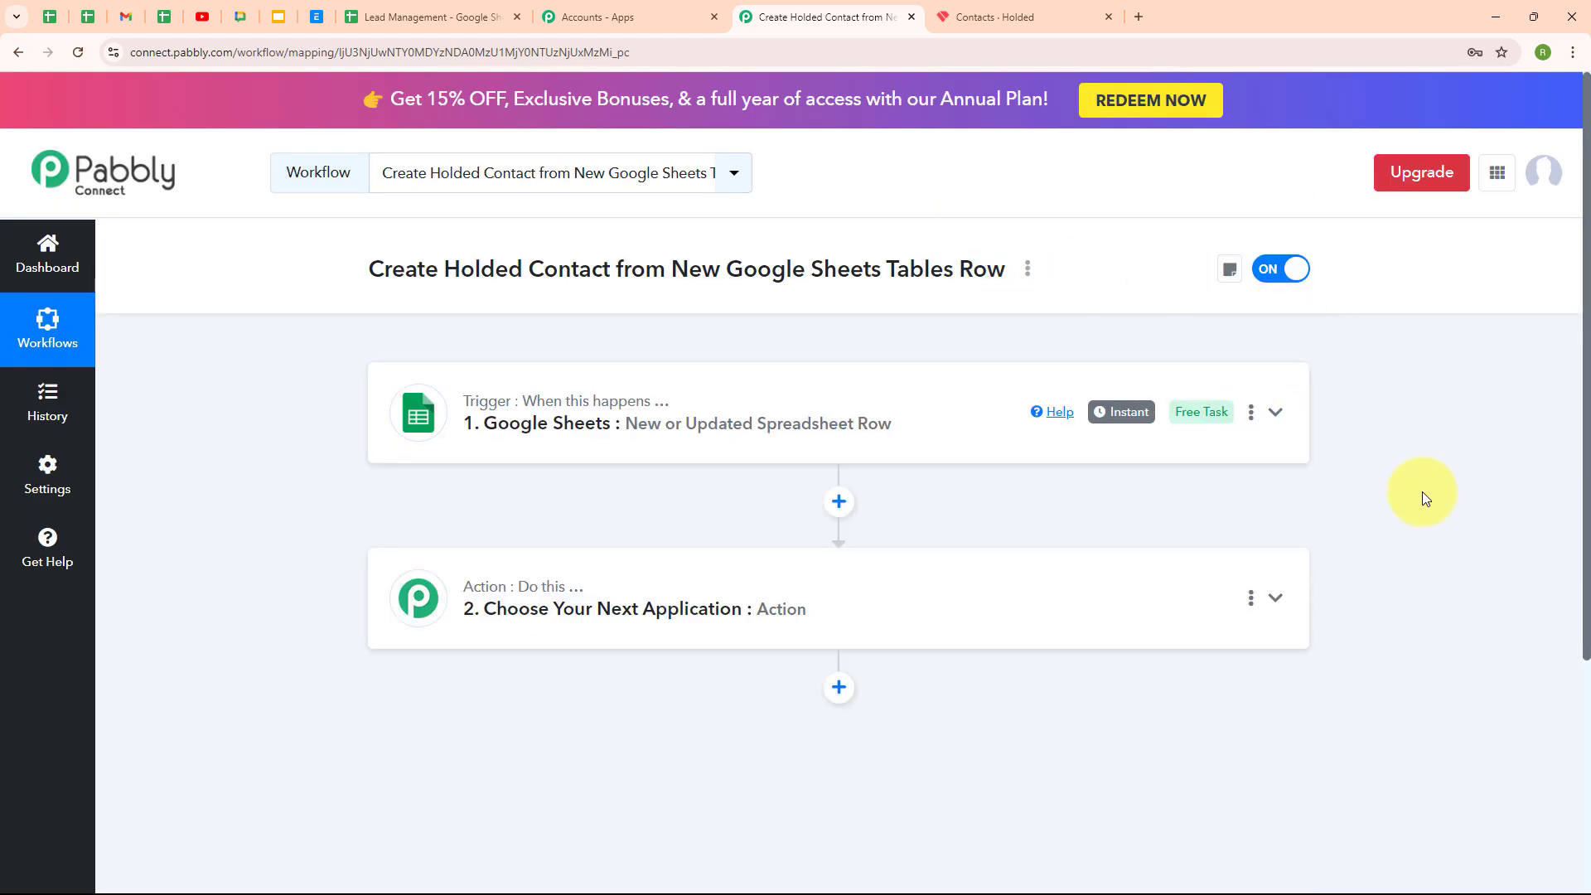
Choose Holded as the action app, searching 'hol', with Create Contact as the action event
left_click(796, 605)
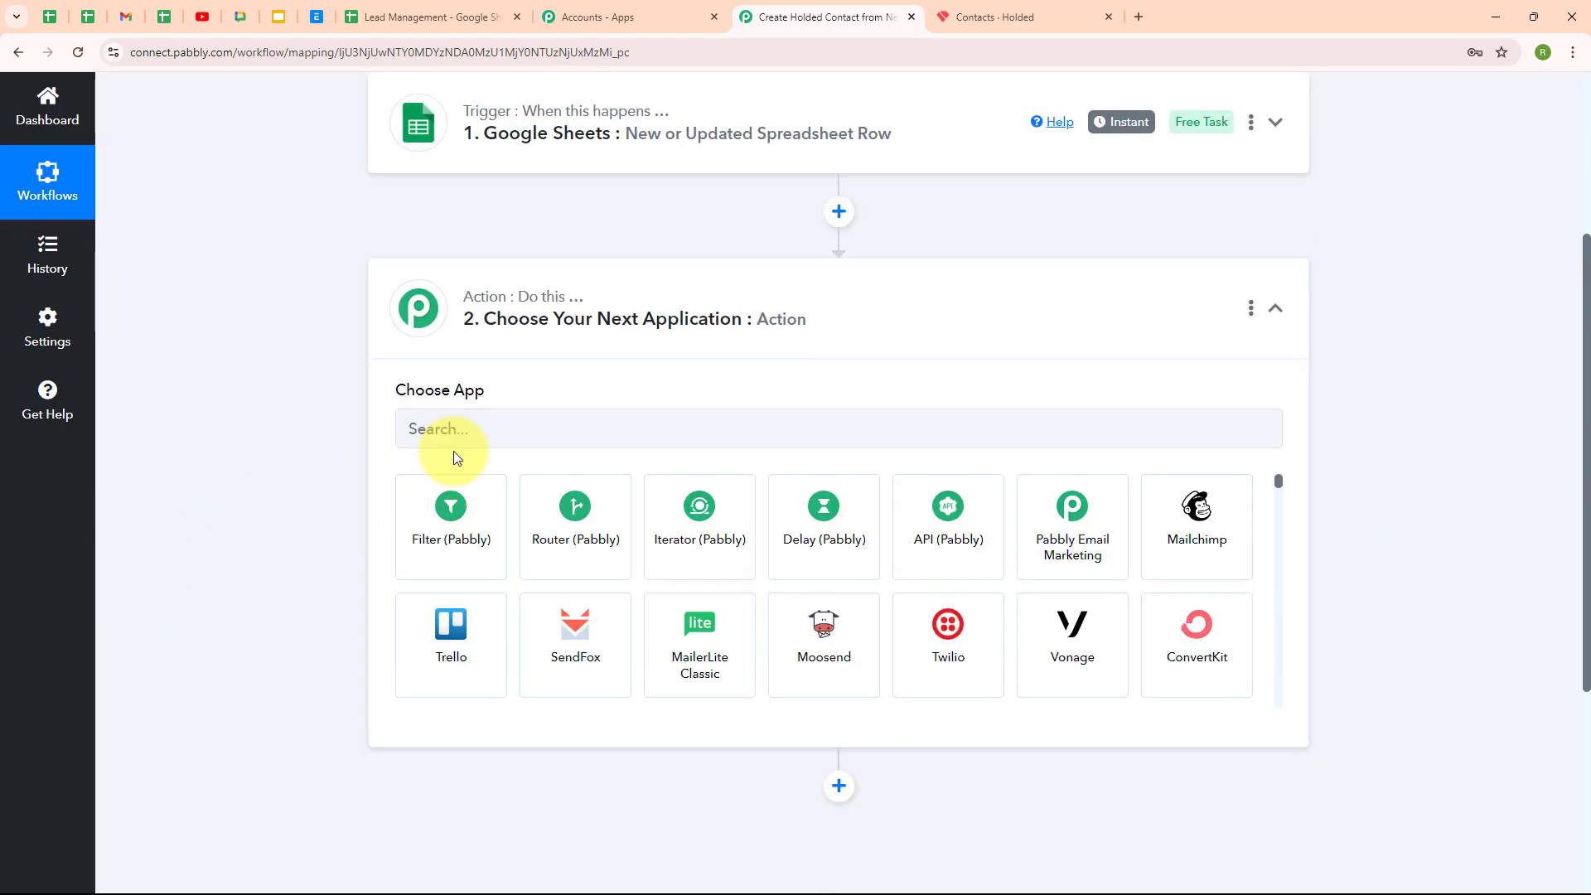
left_click(454, 437)
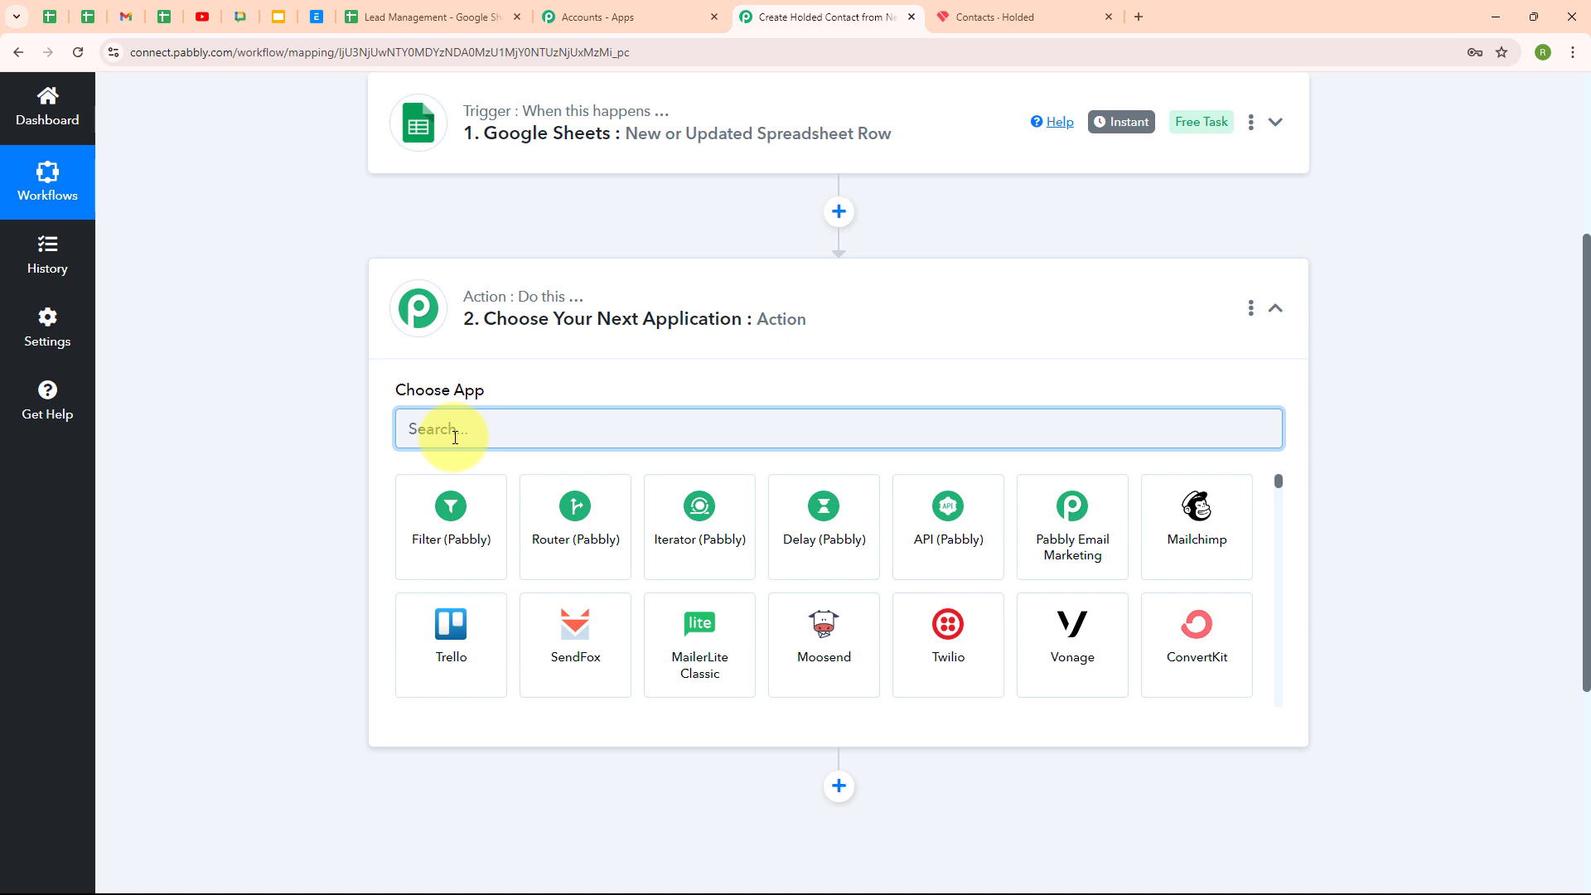
type("hol")
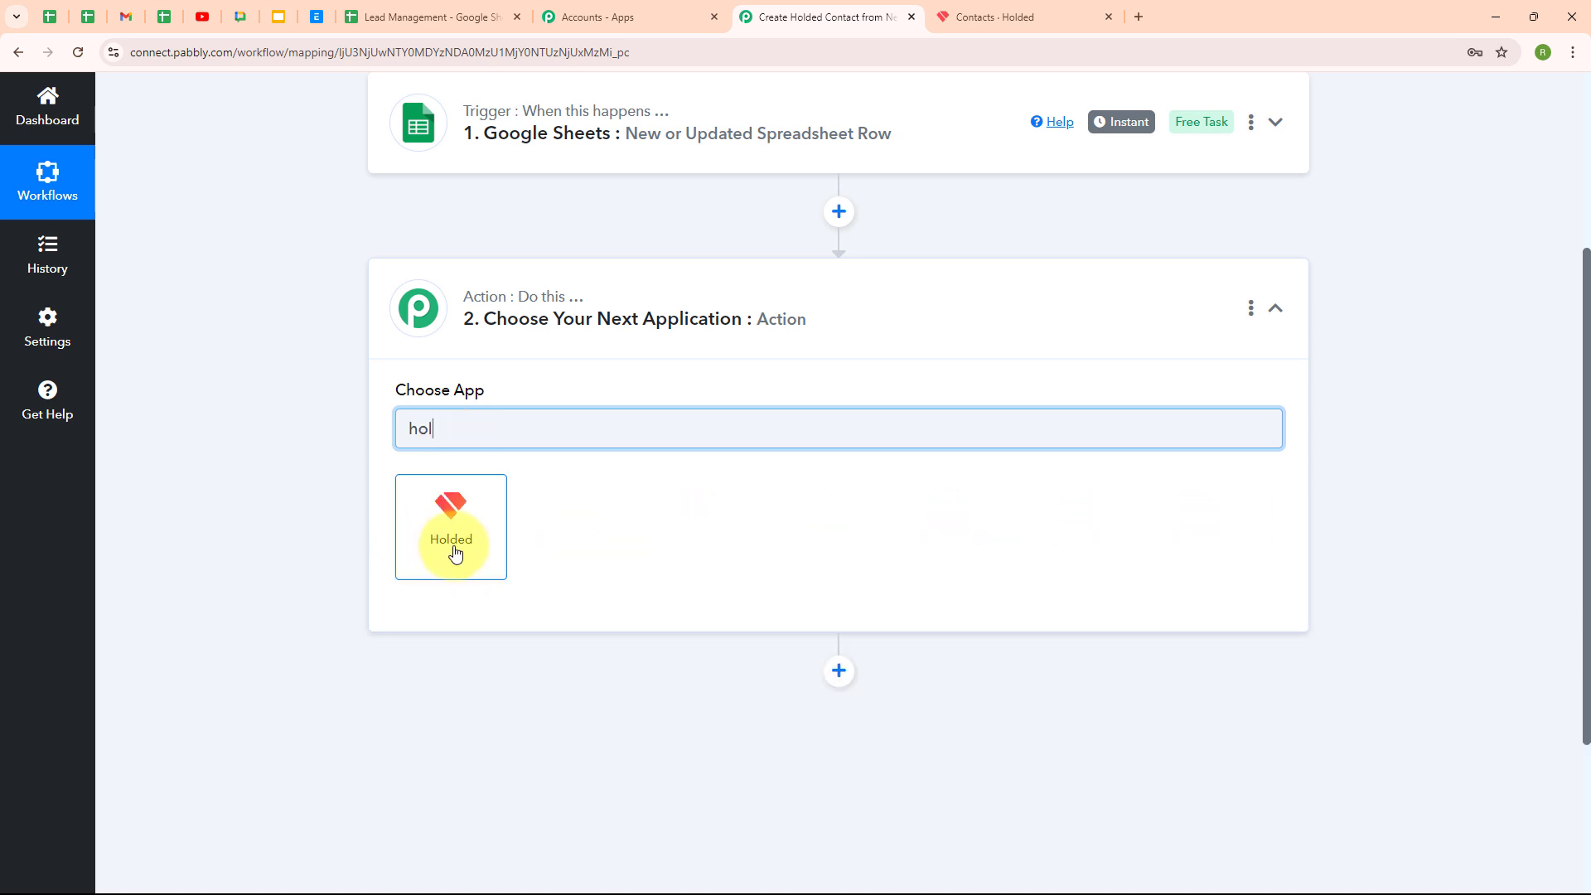
left_click(455, 552)
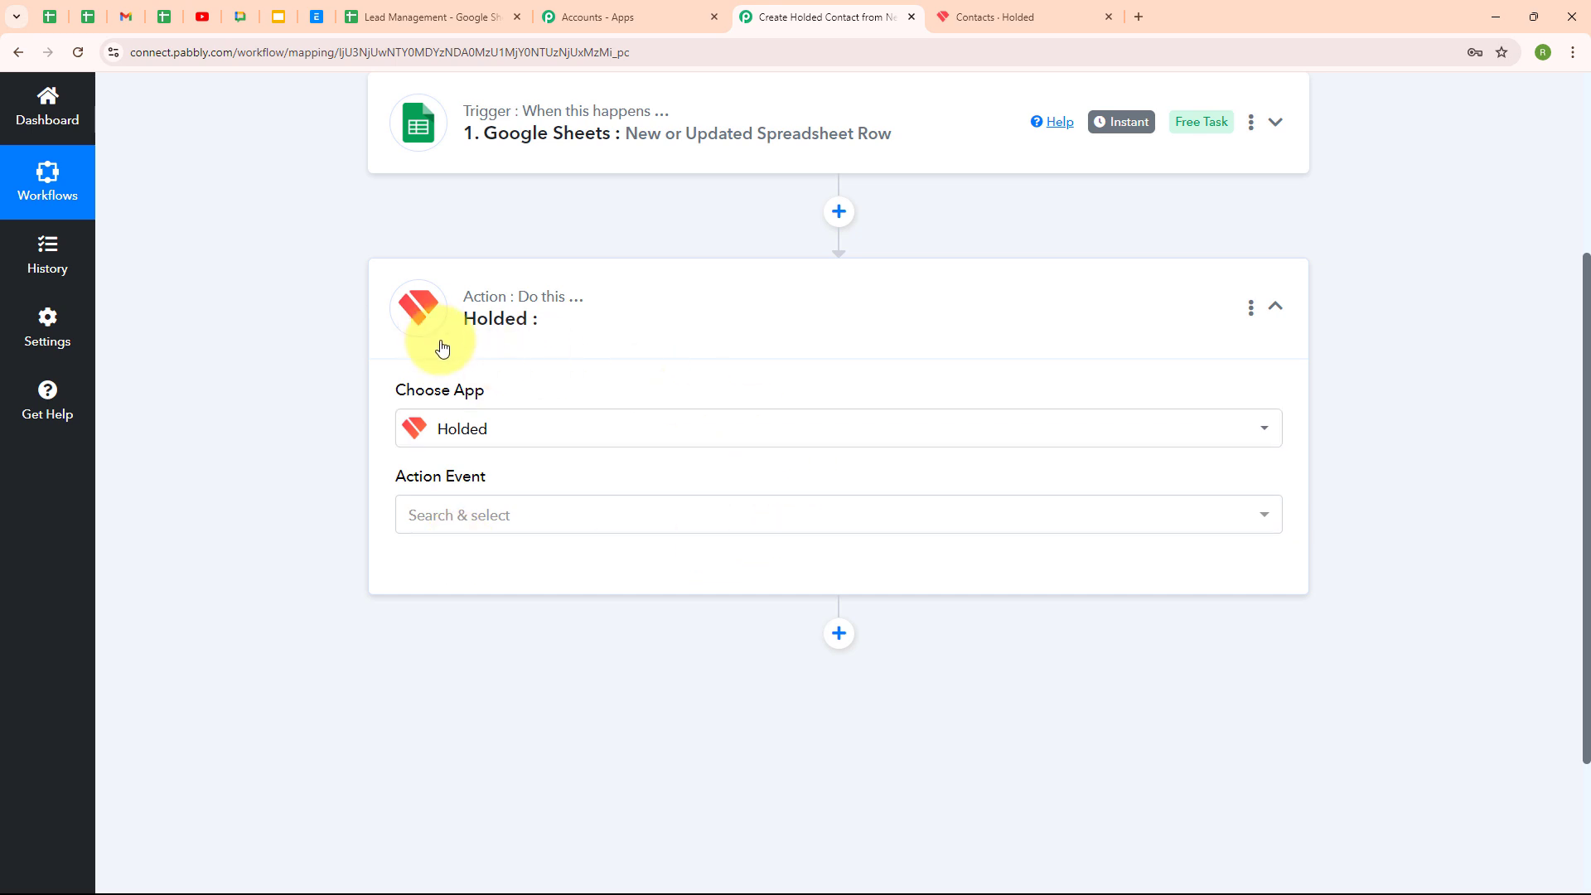
left_click(537, 522)
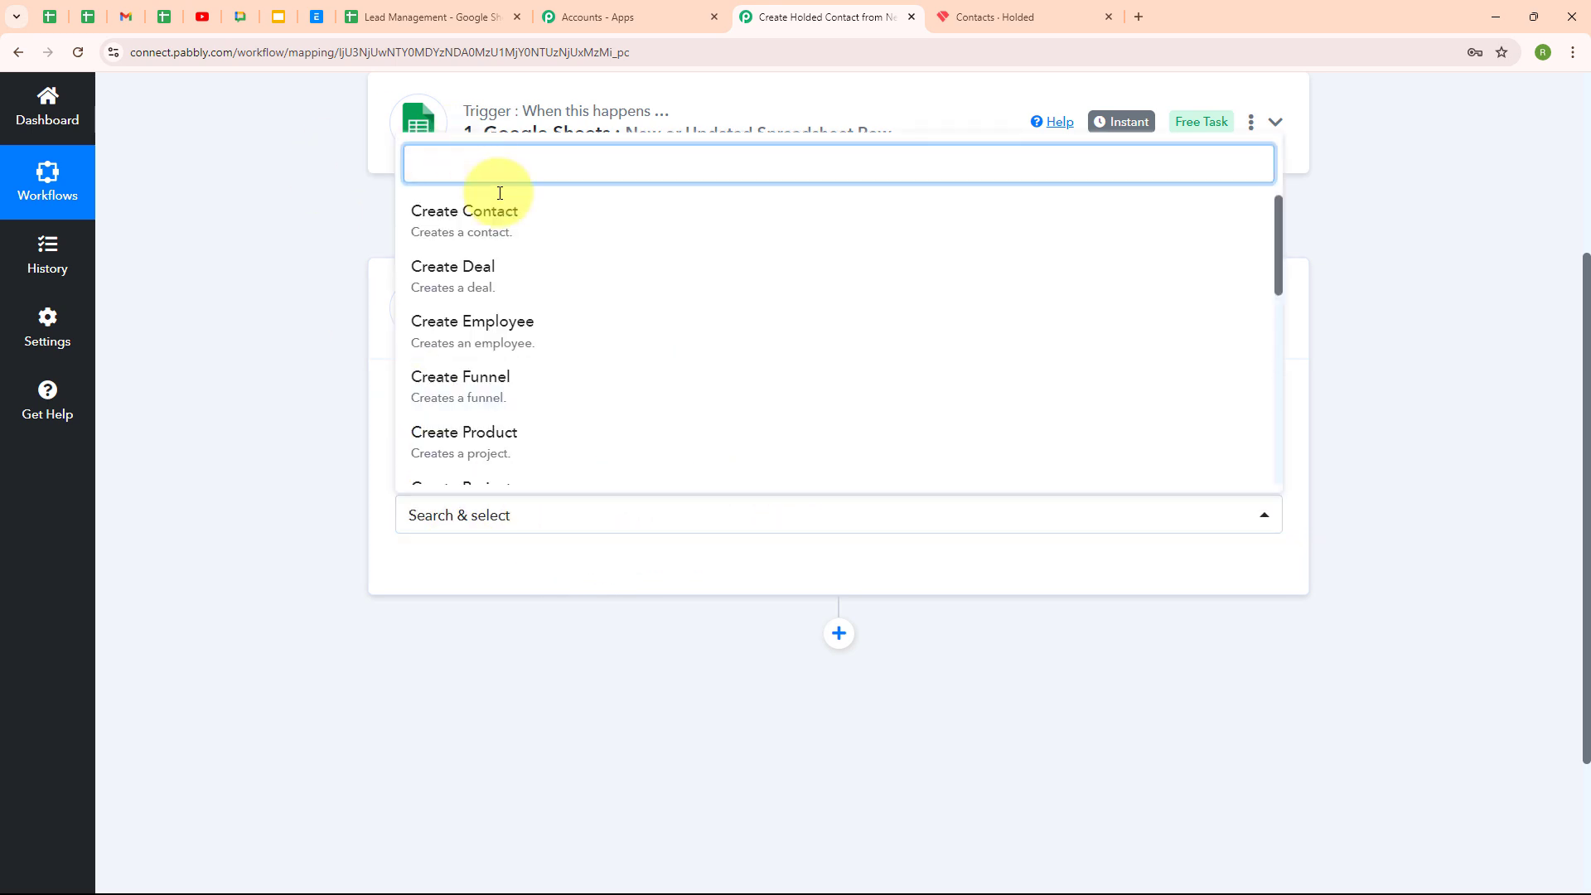
left_click(502, 225)
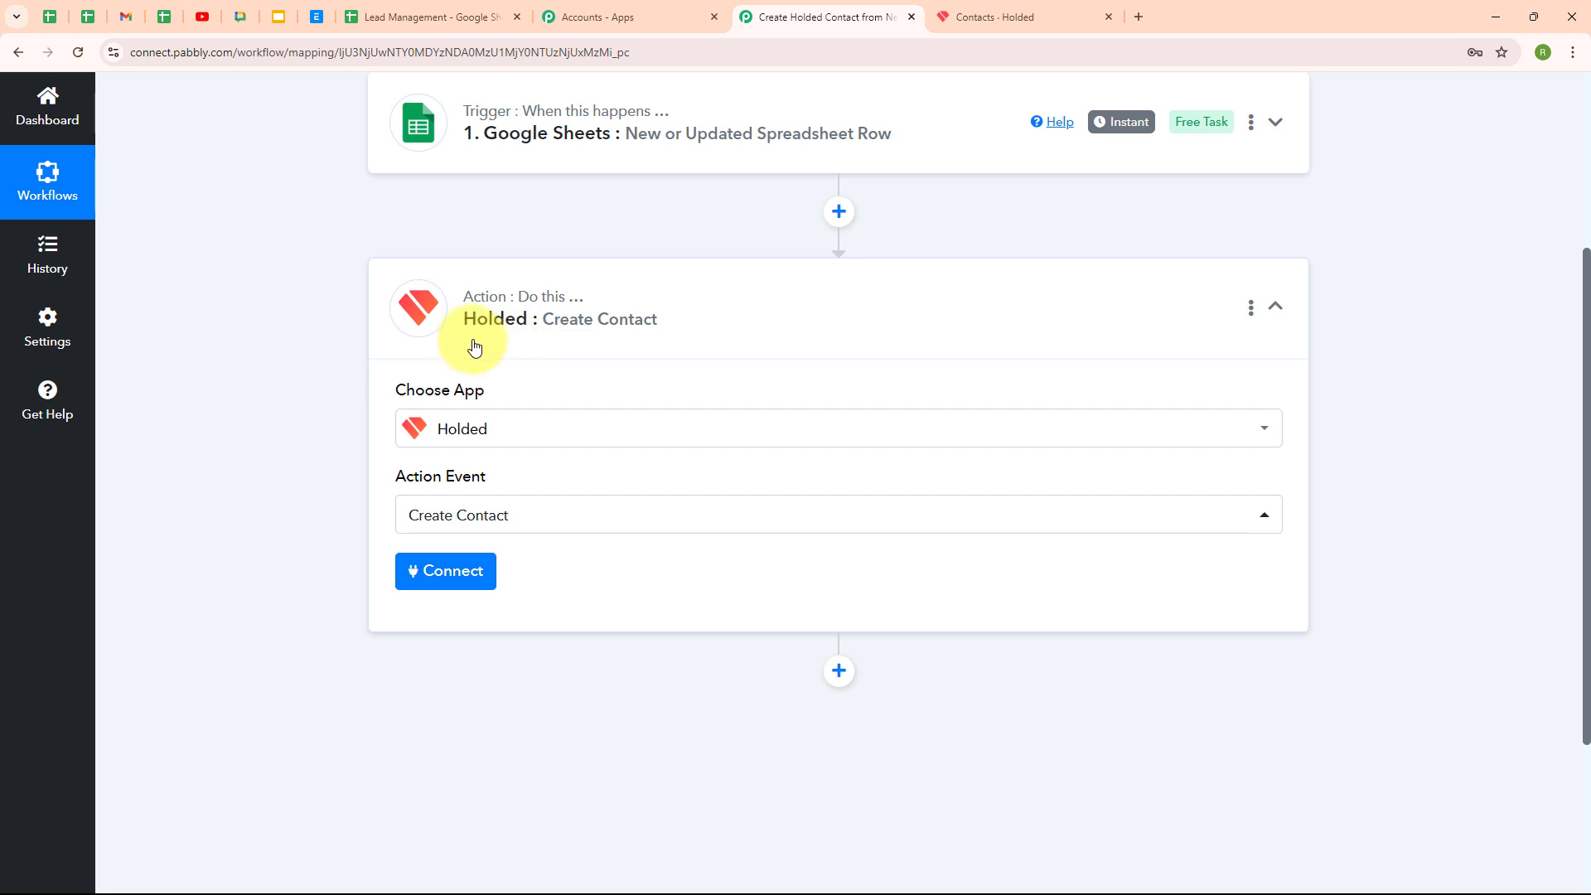
Add a new Holded connection named Holded #2 and open Holded's API key page
left_click(425, 584)
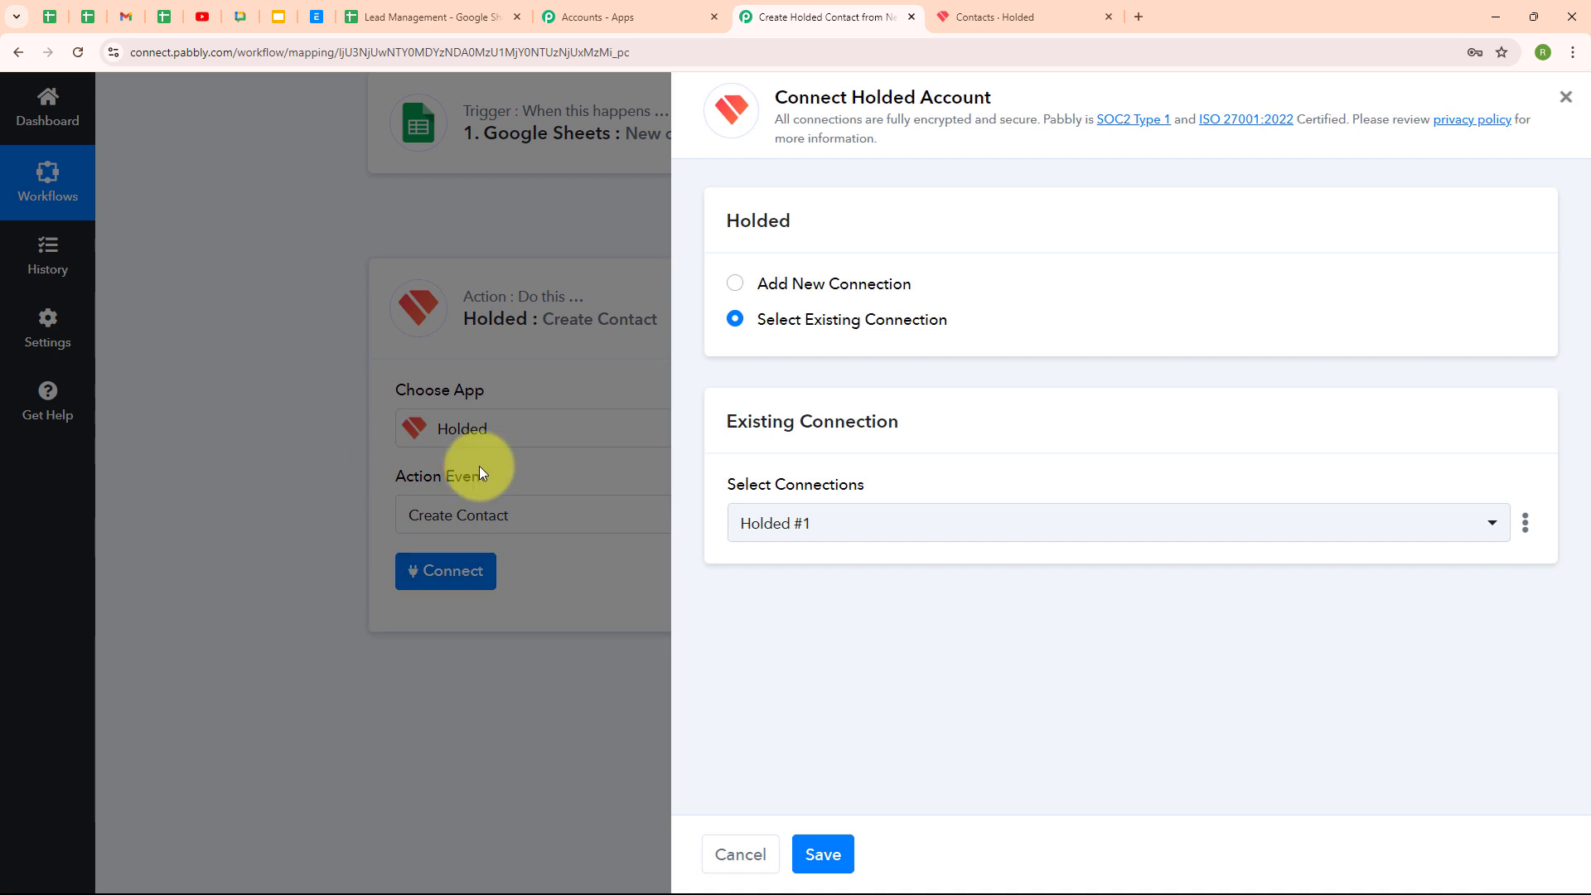
left_click(734, 286)
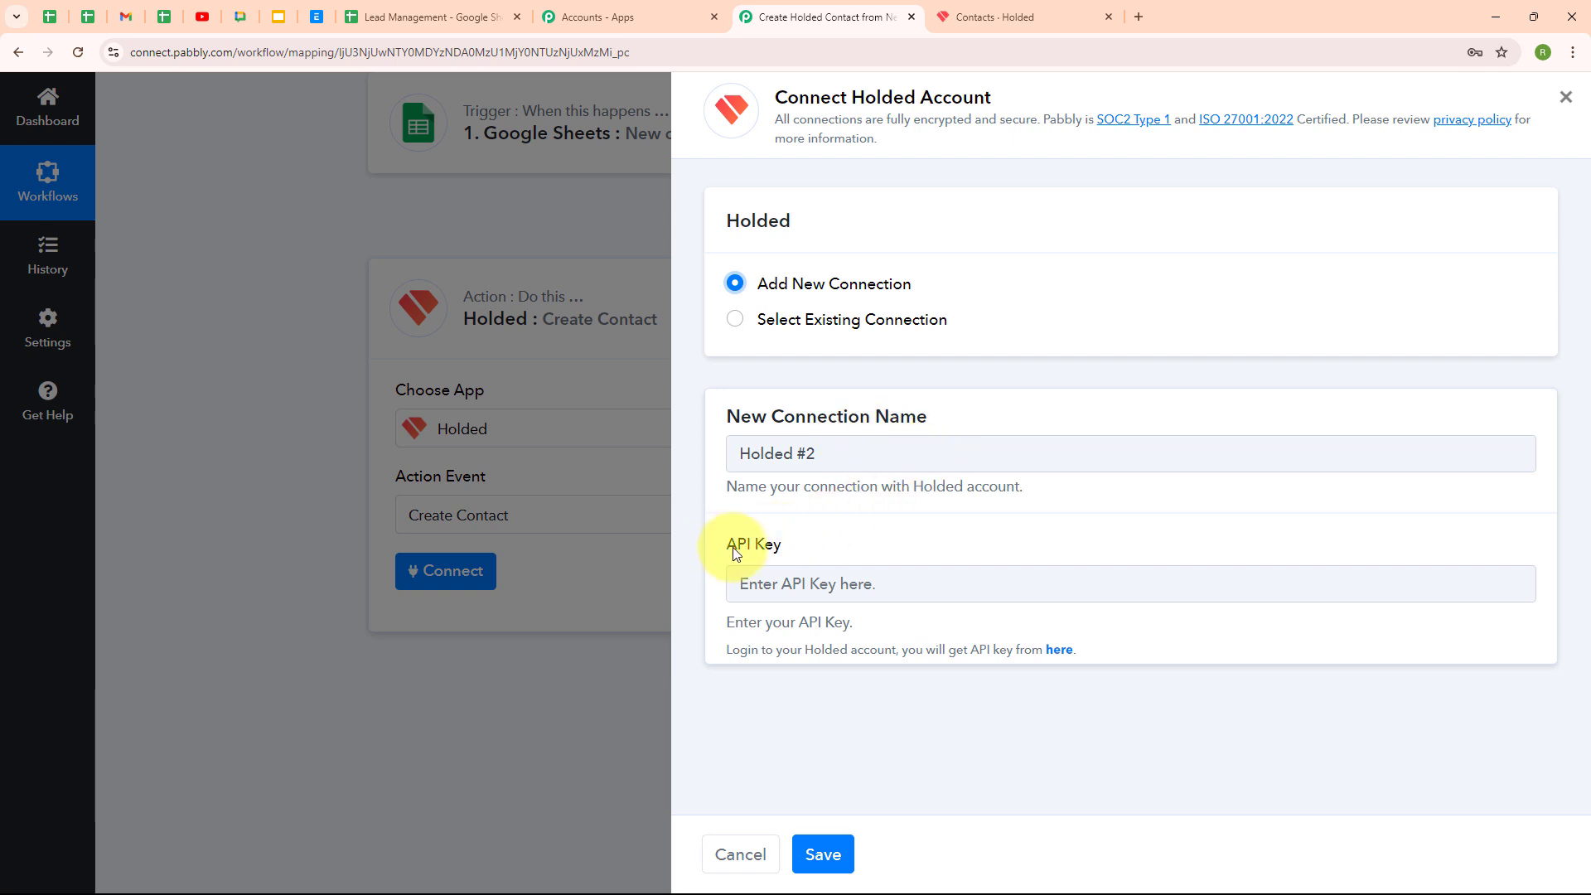
left_click_drag(728, 548, 793, 553)
left_click(885, 540)
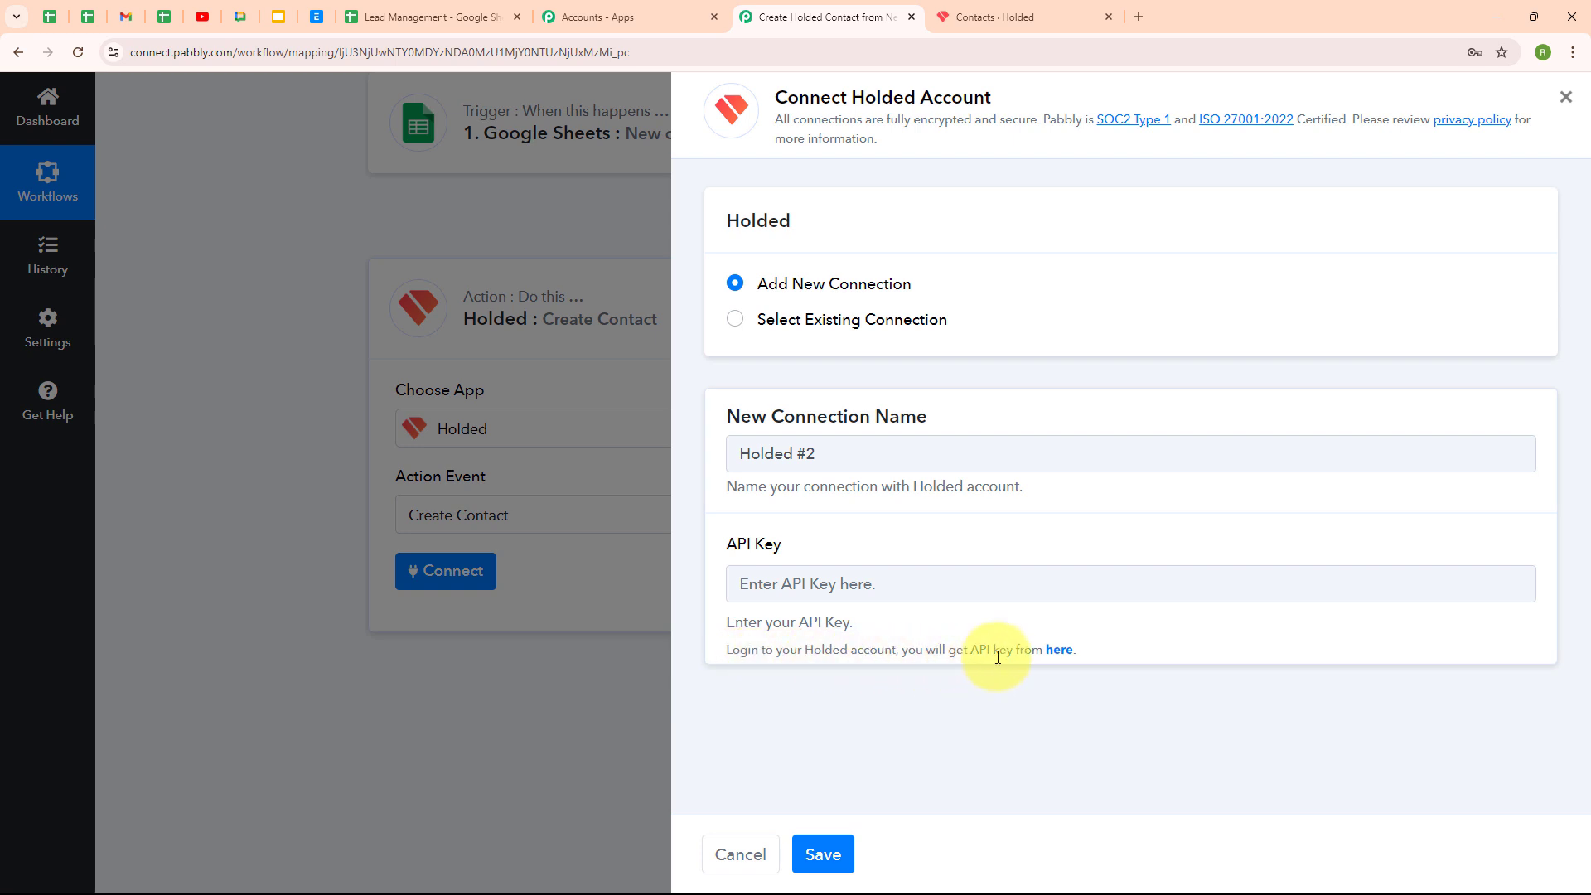
left_click(1061, 652)
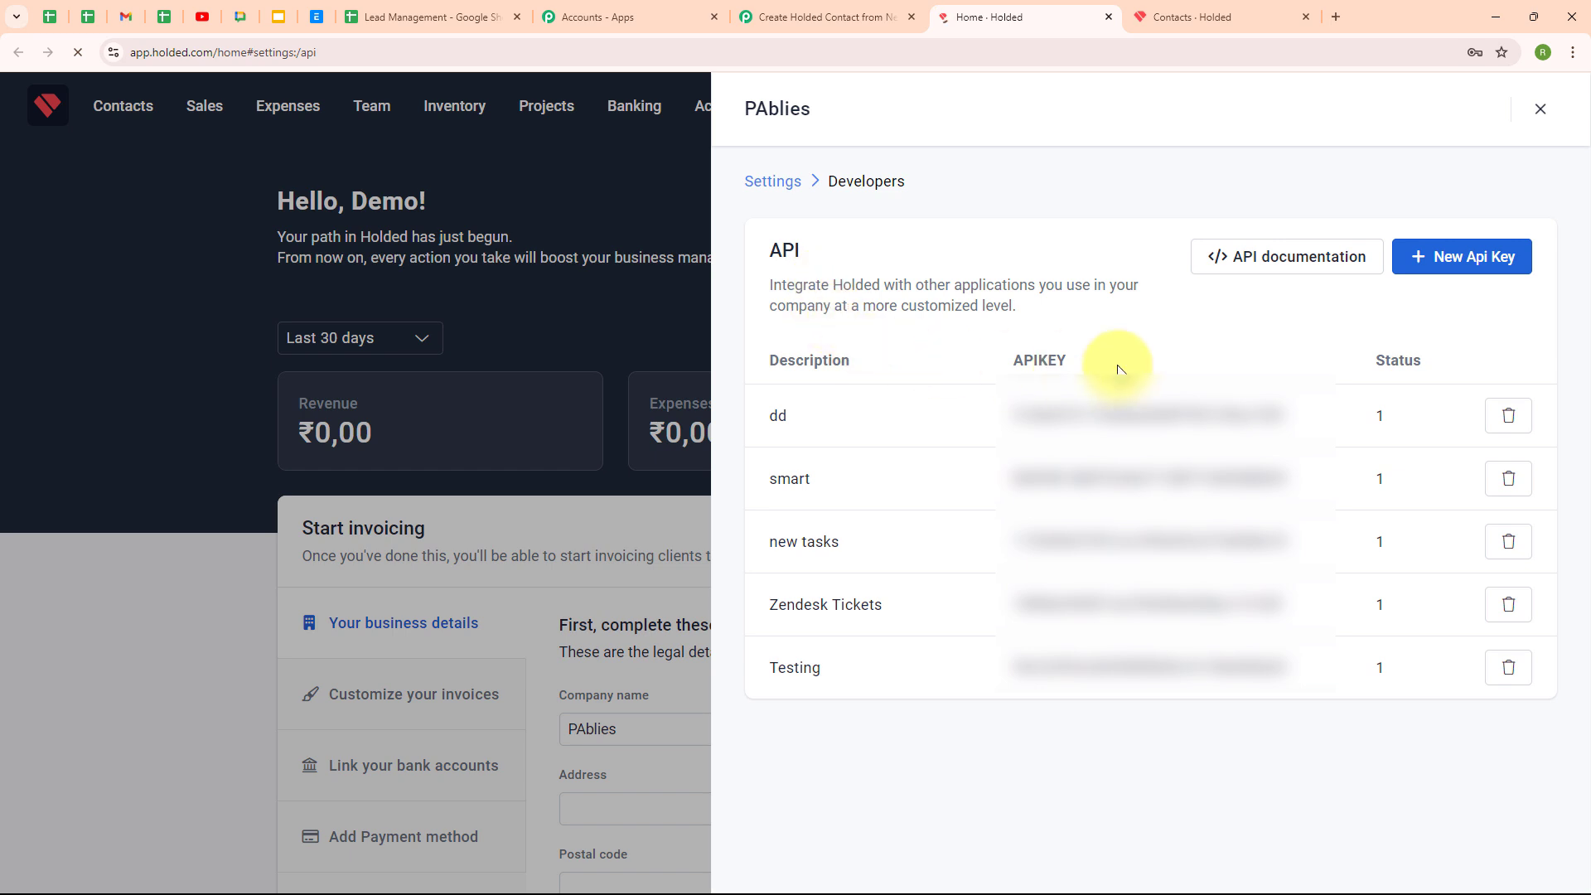
Create a Holded API key described 'New Contact' and copy the key to the clipboard
left_click(1476, 274)
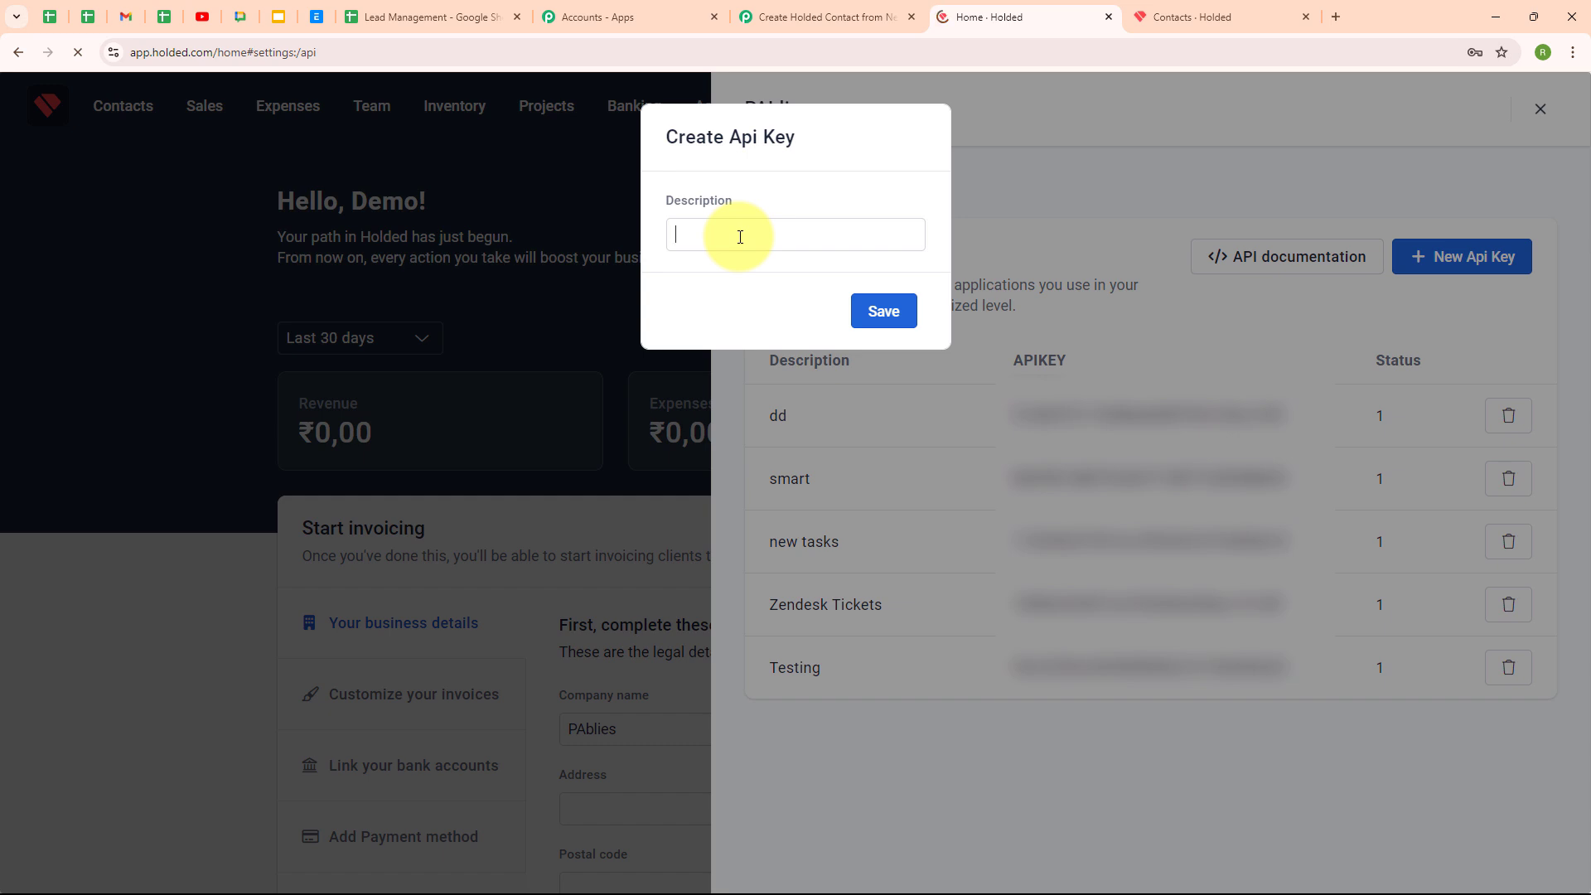
type("Nee")
key("BackSpace")
key("BackSpace")
type("w Contact")
left_click(909, 325)
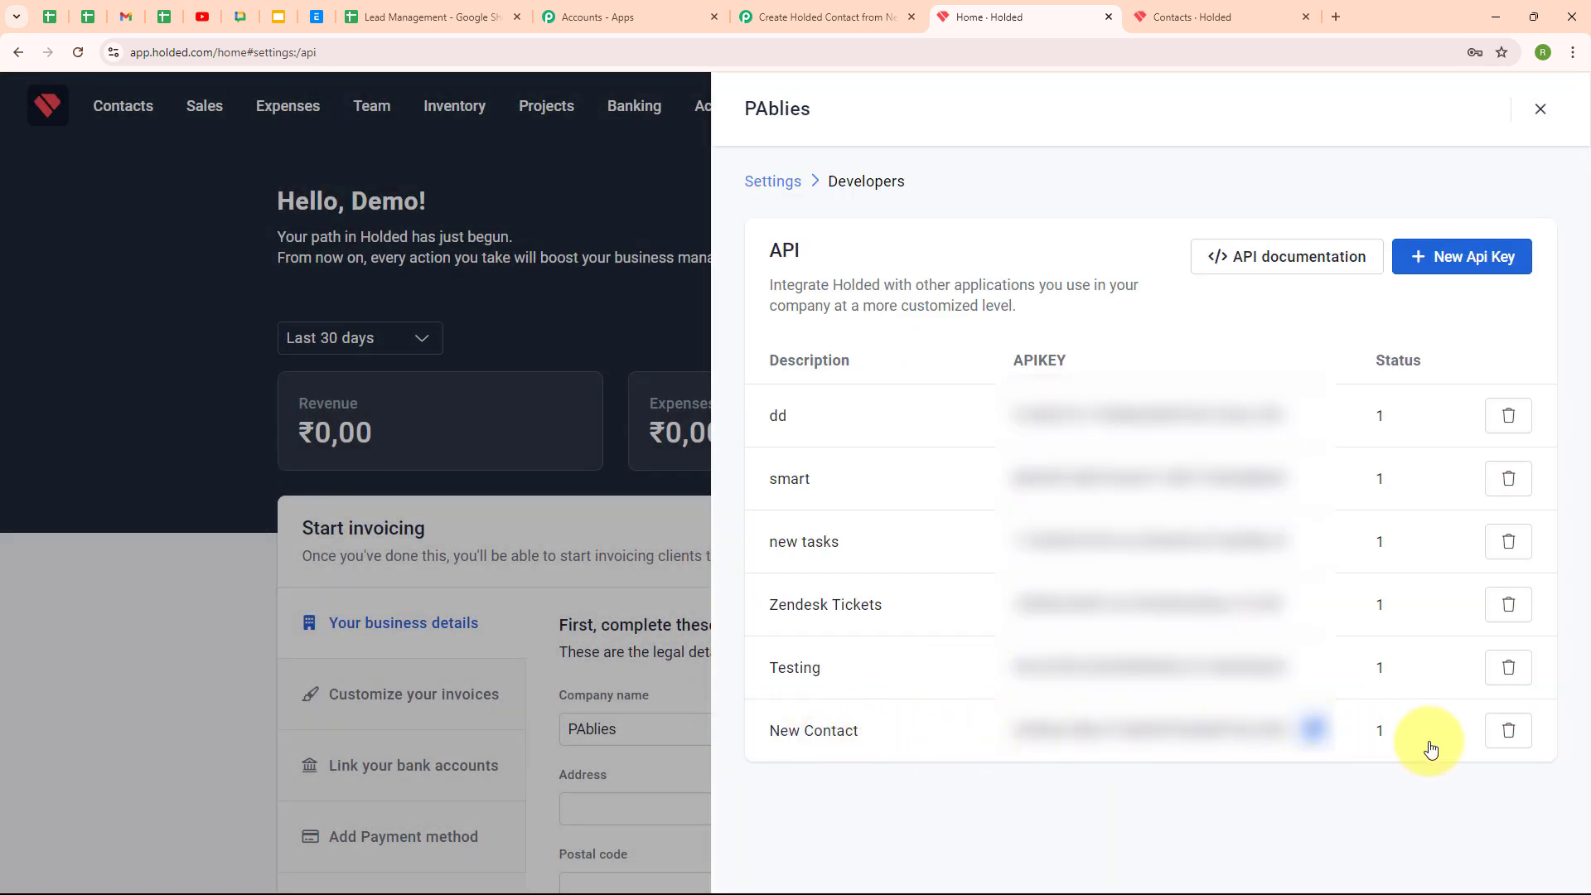
left_click(1312, 730)
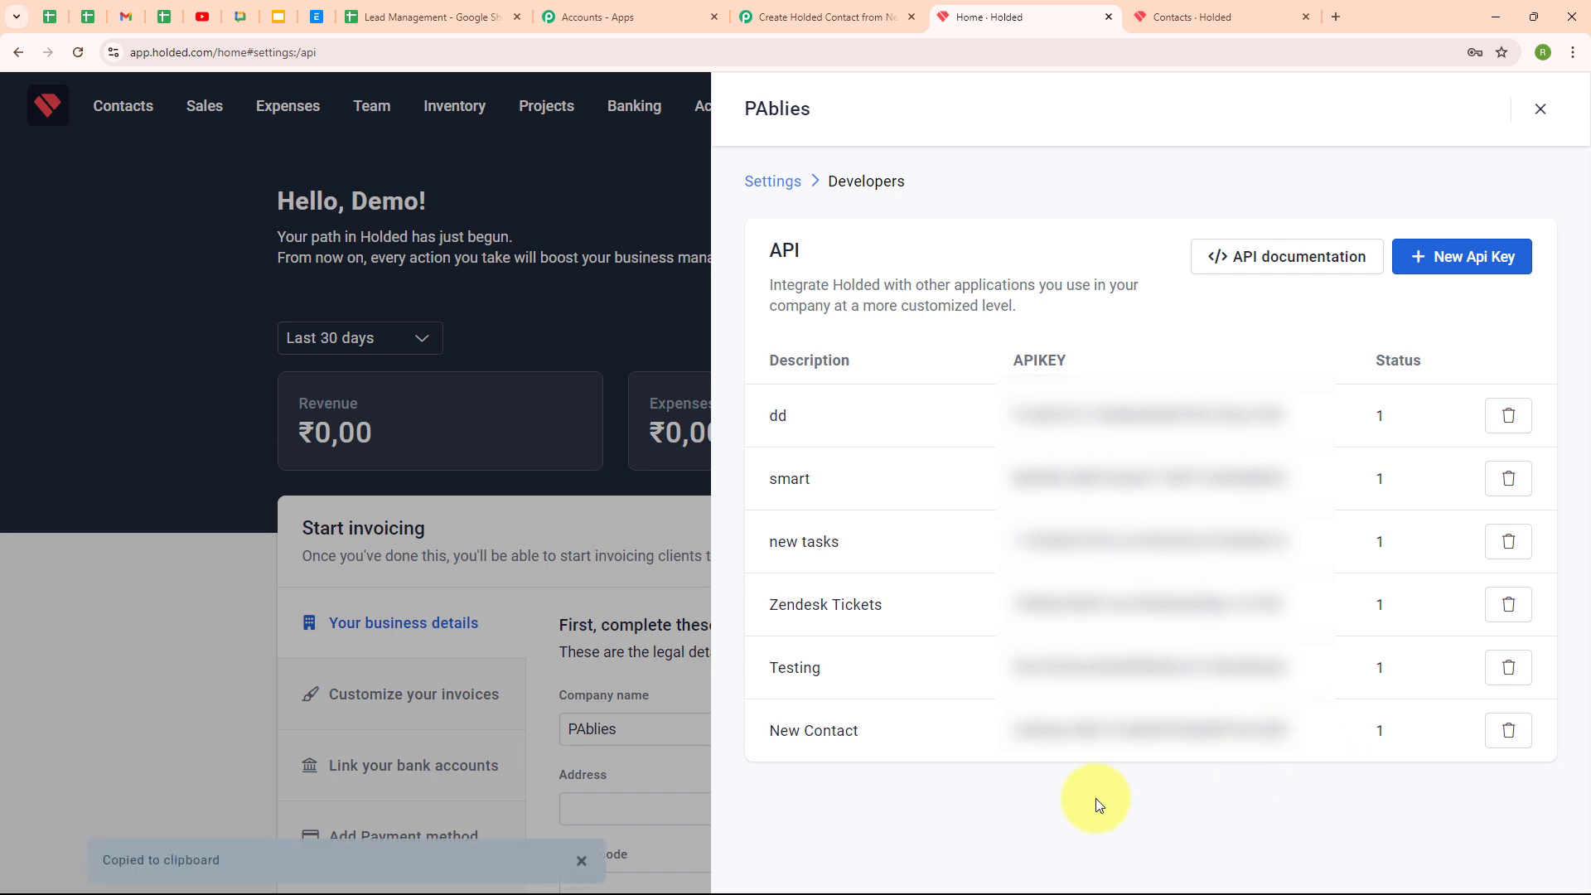
Paste the new API key into the Holded connection's API Key field and save the connection
left_click(823, 17)
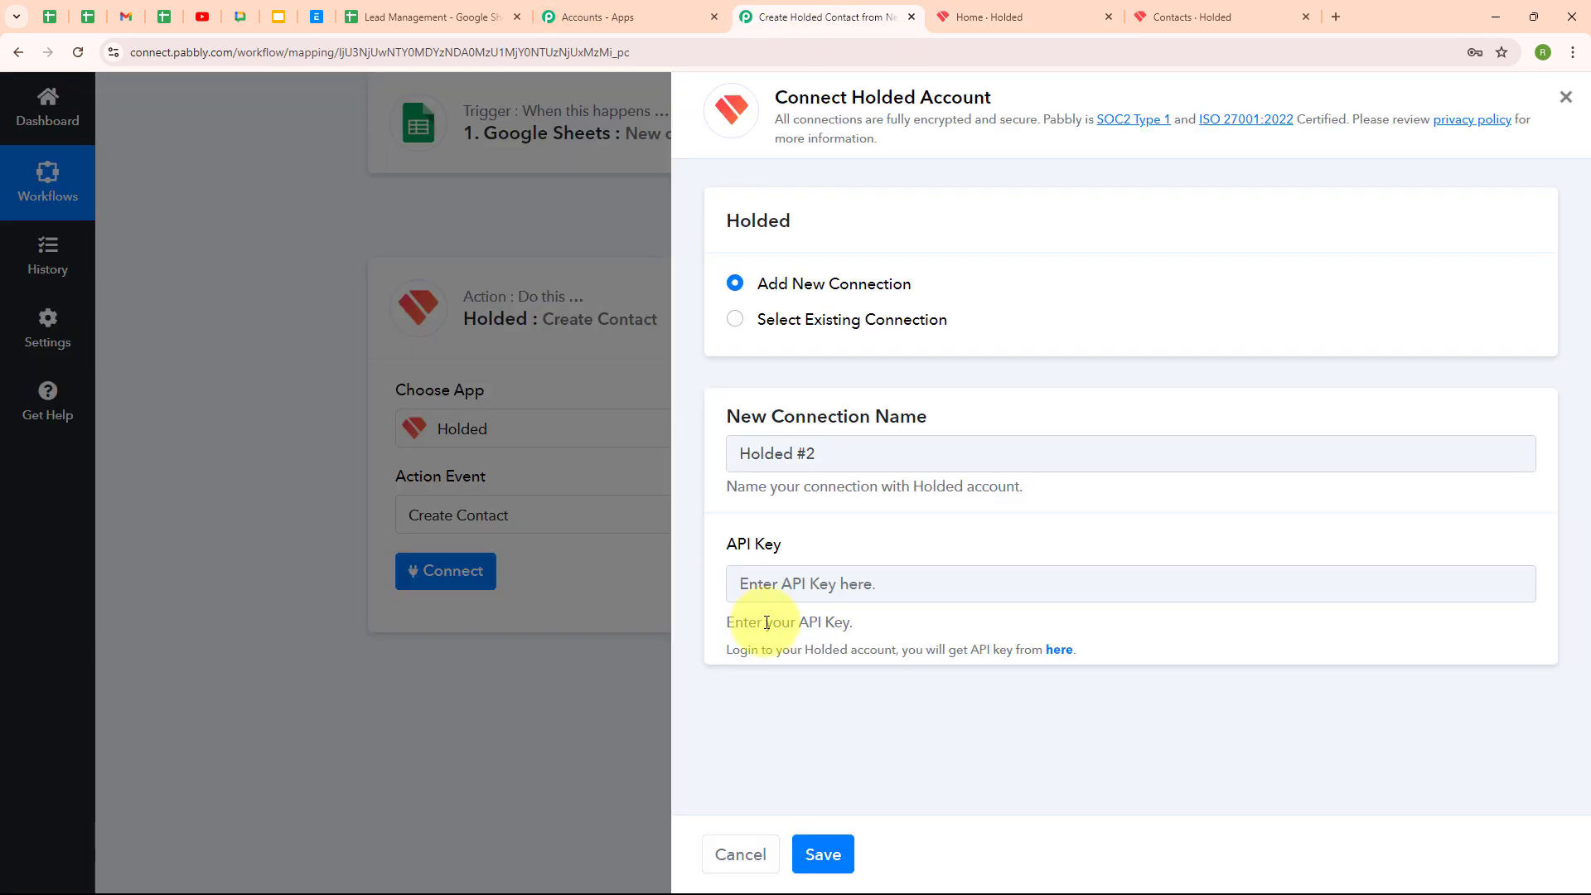
left_click(866, 582)
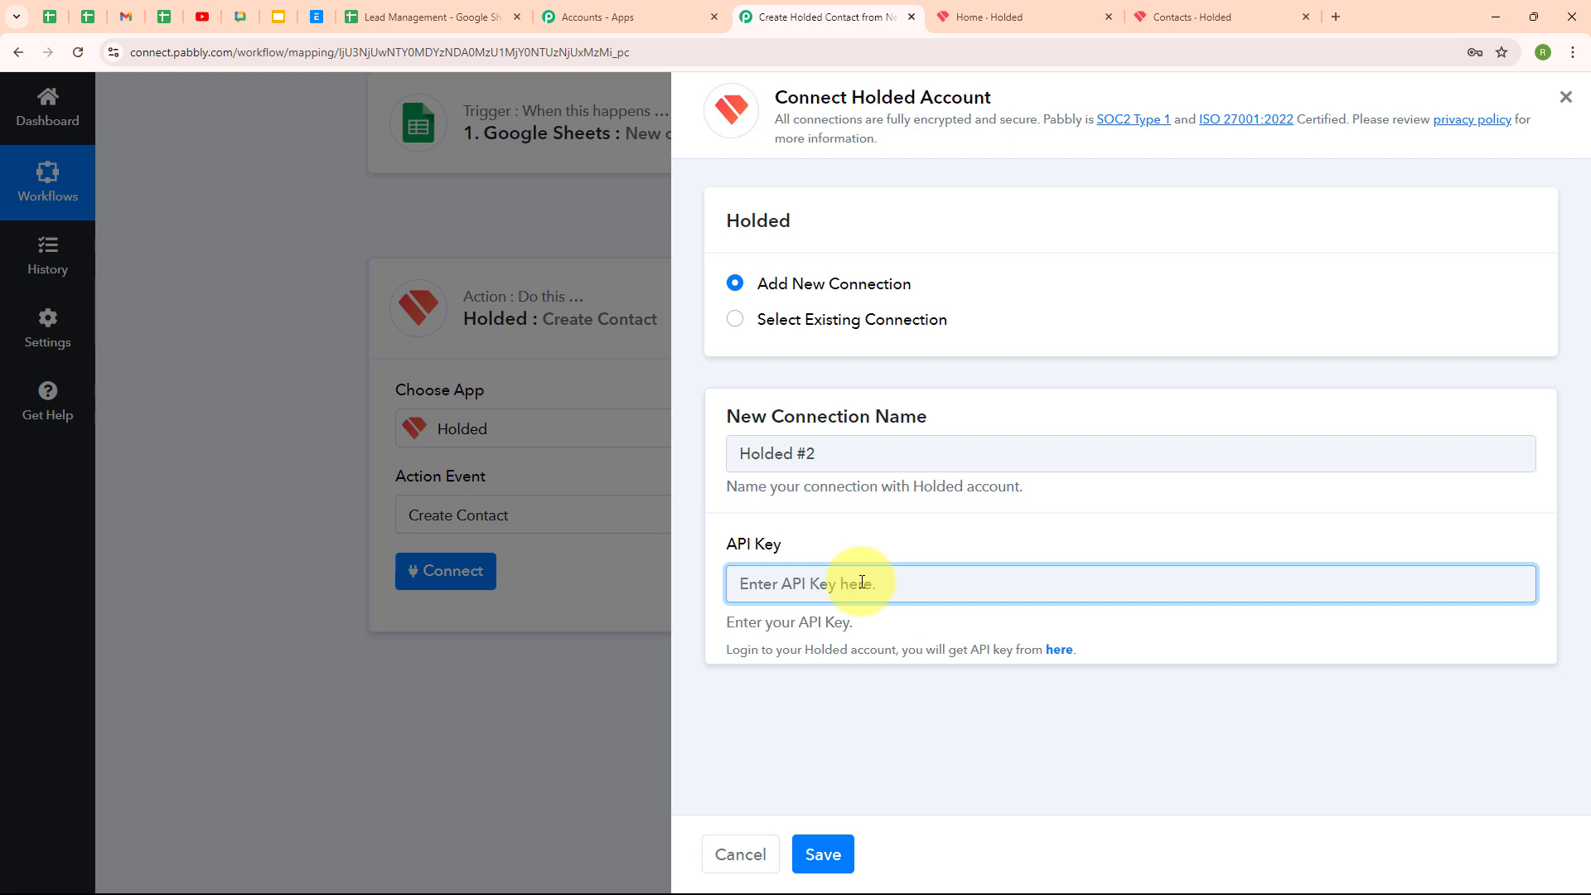
key("ctrl+v")
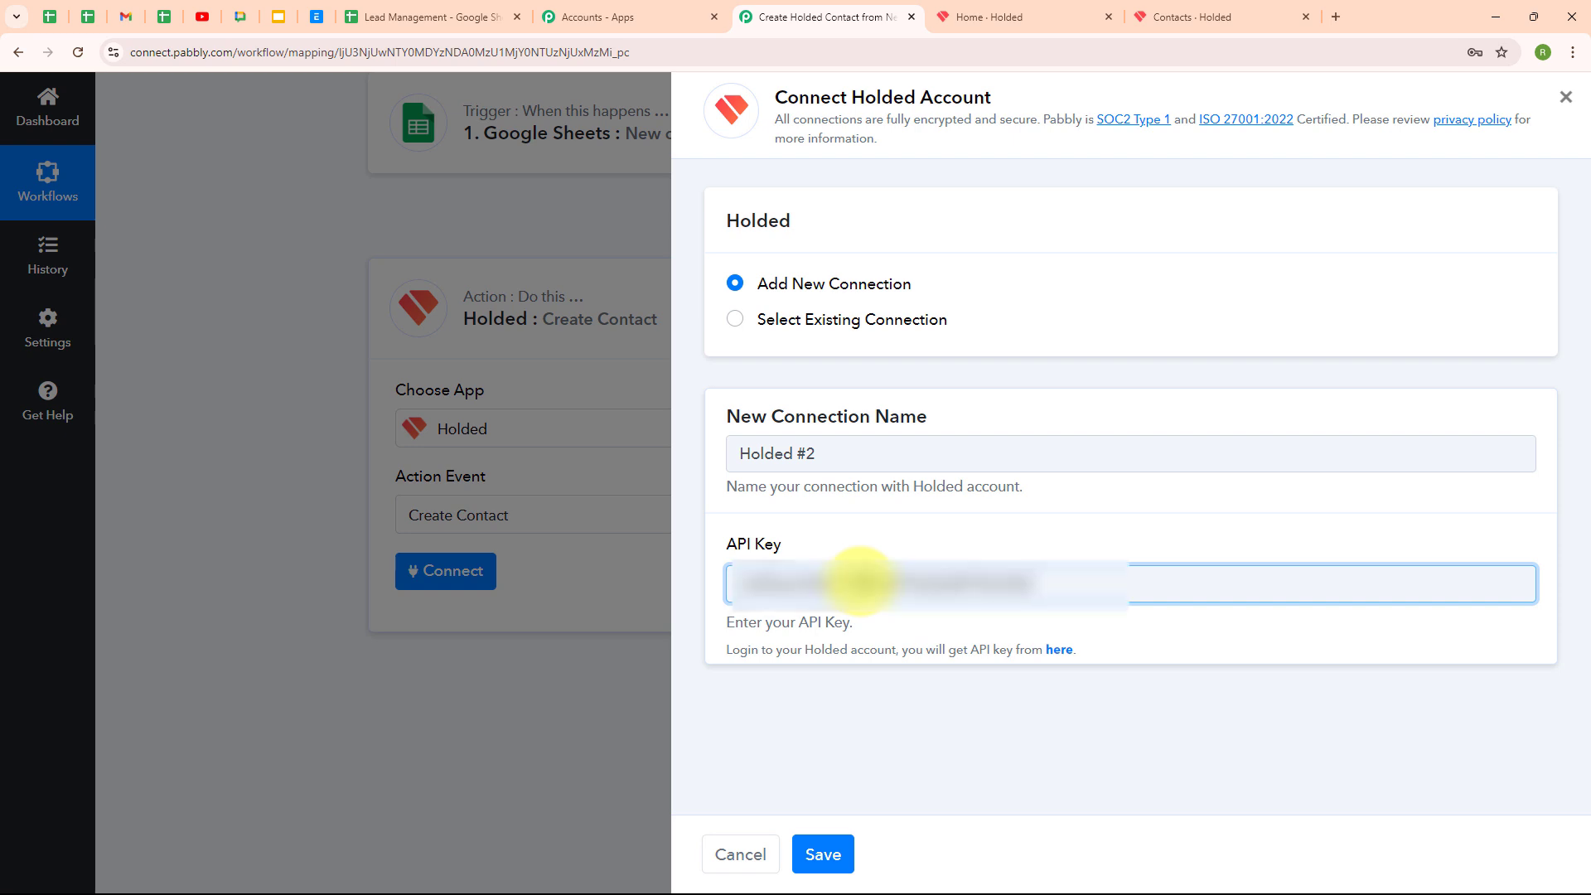
left_click(968, 697)
left_click(824, 853)
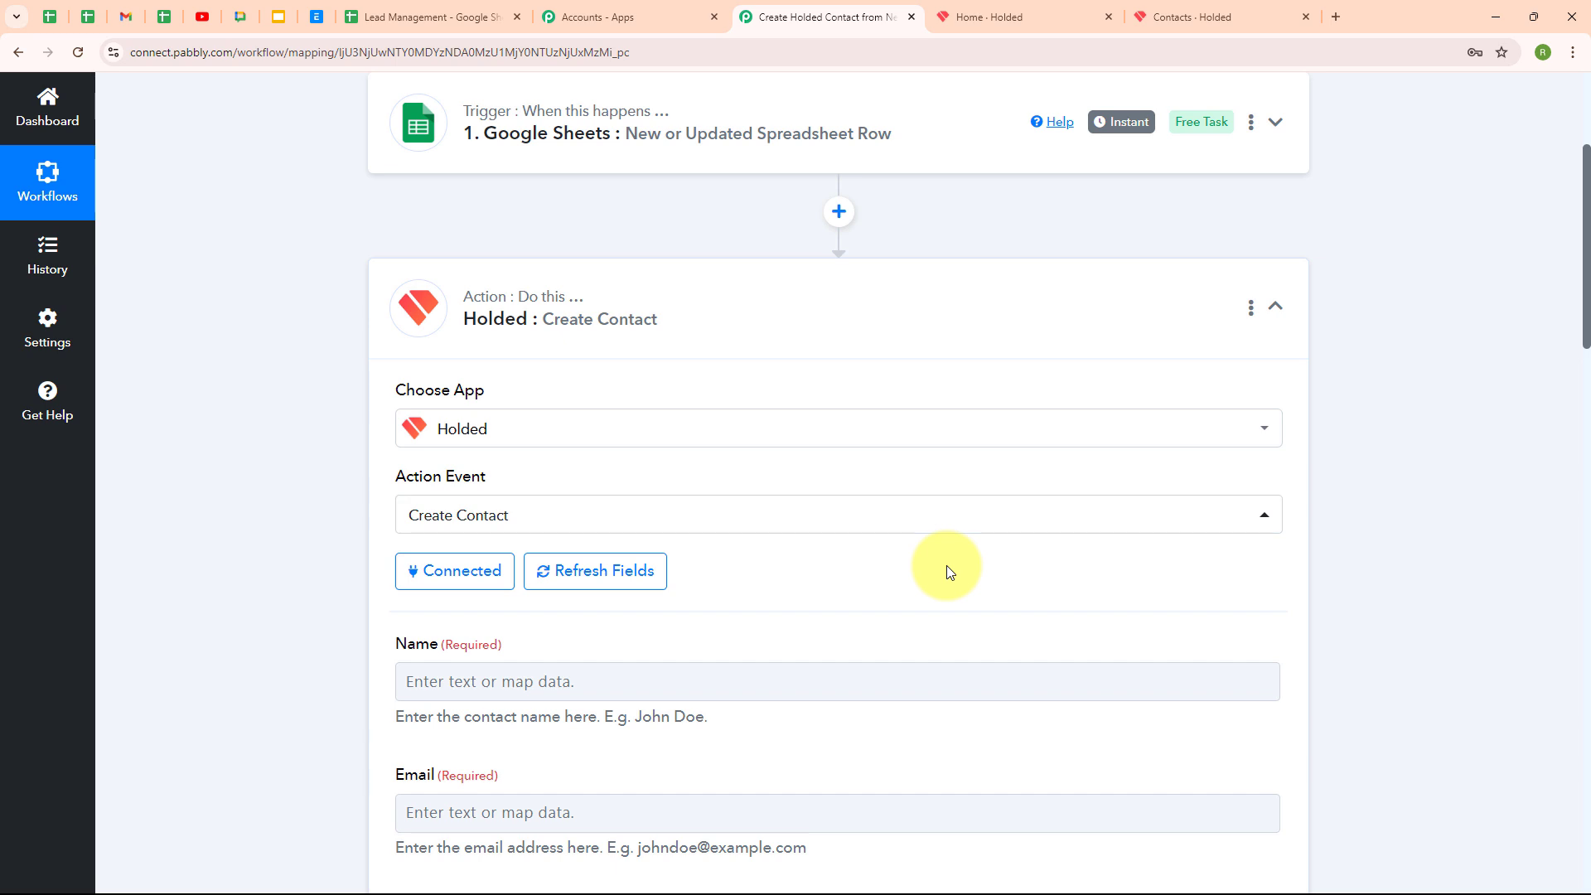
Map the contact's Name field to the sheet's First Name and Last Name
scroll(949, 571, "down", 5)
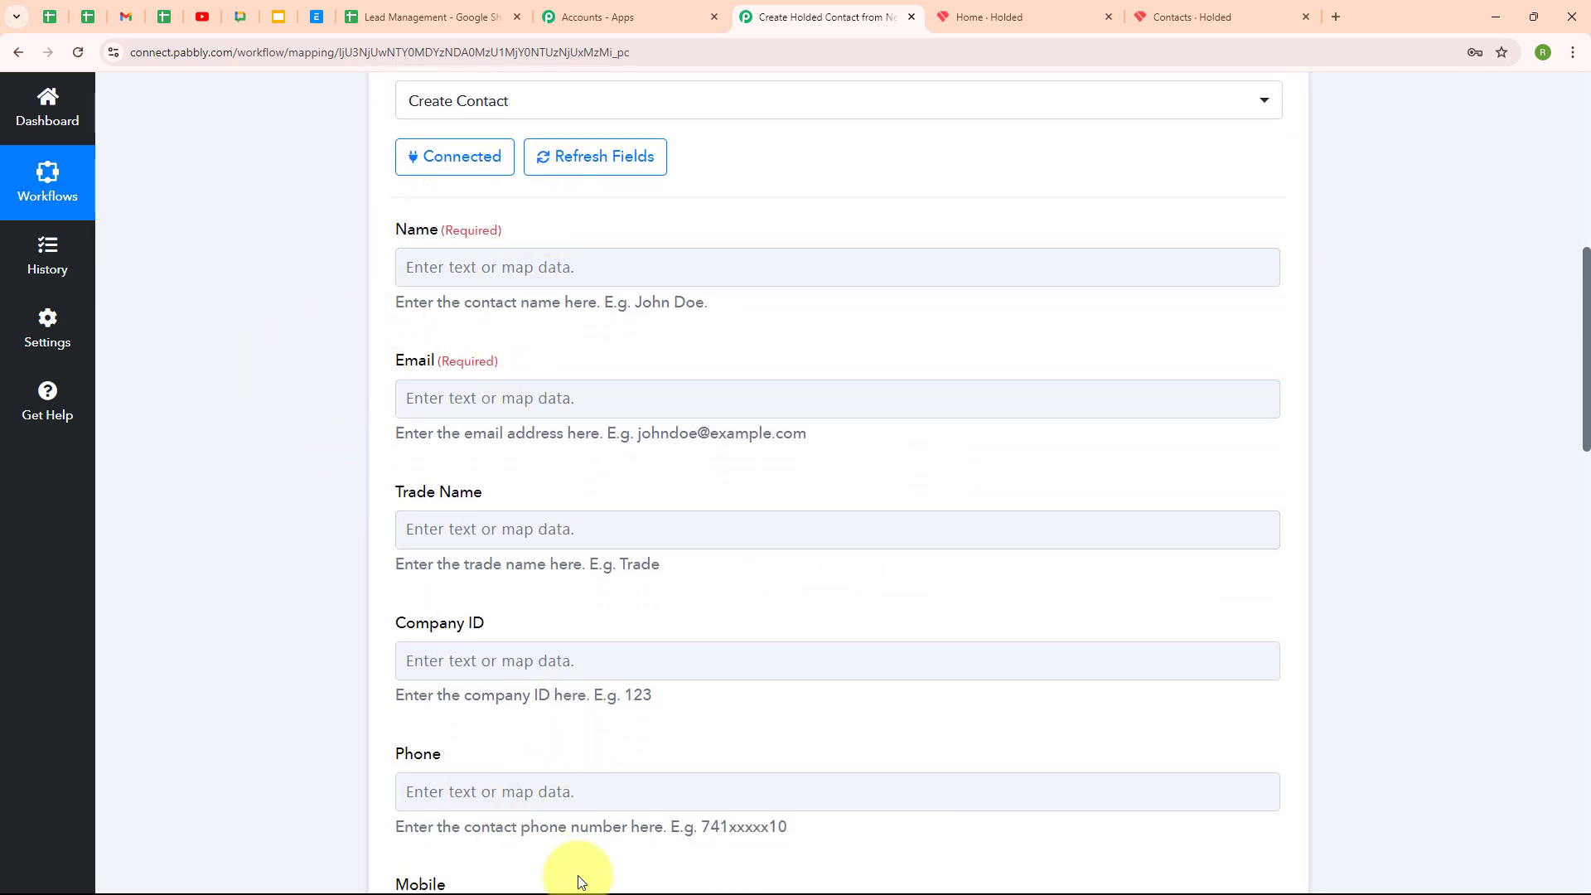
left_click(412, 271)
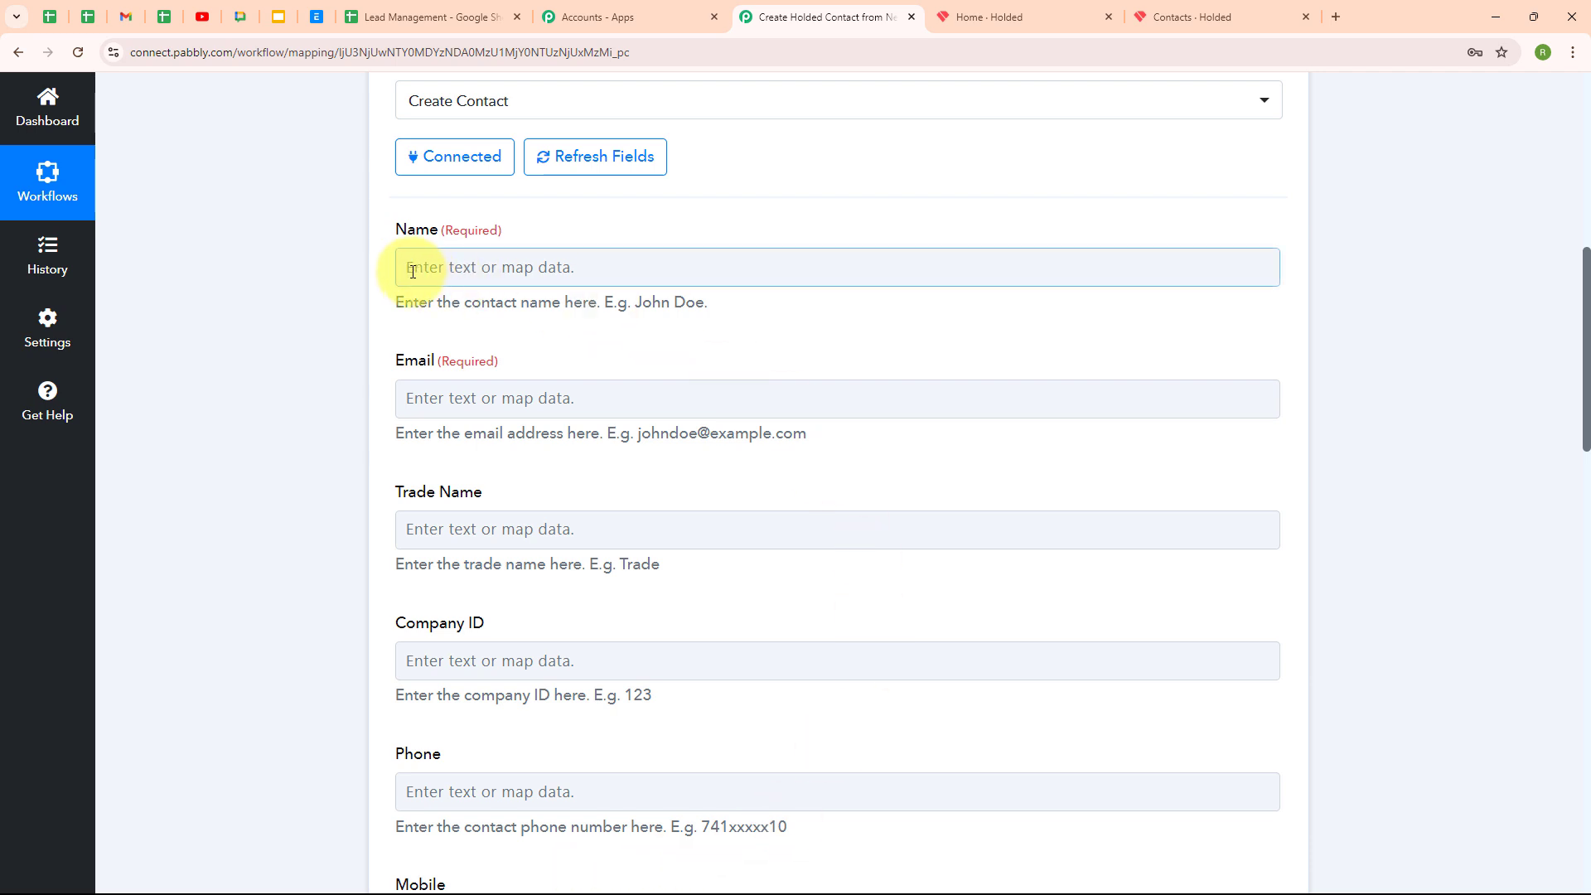
left_click(412, 271)
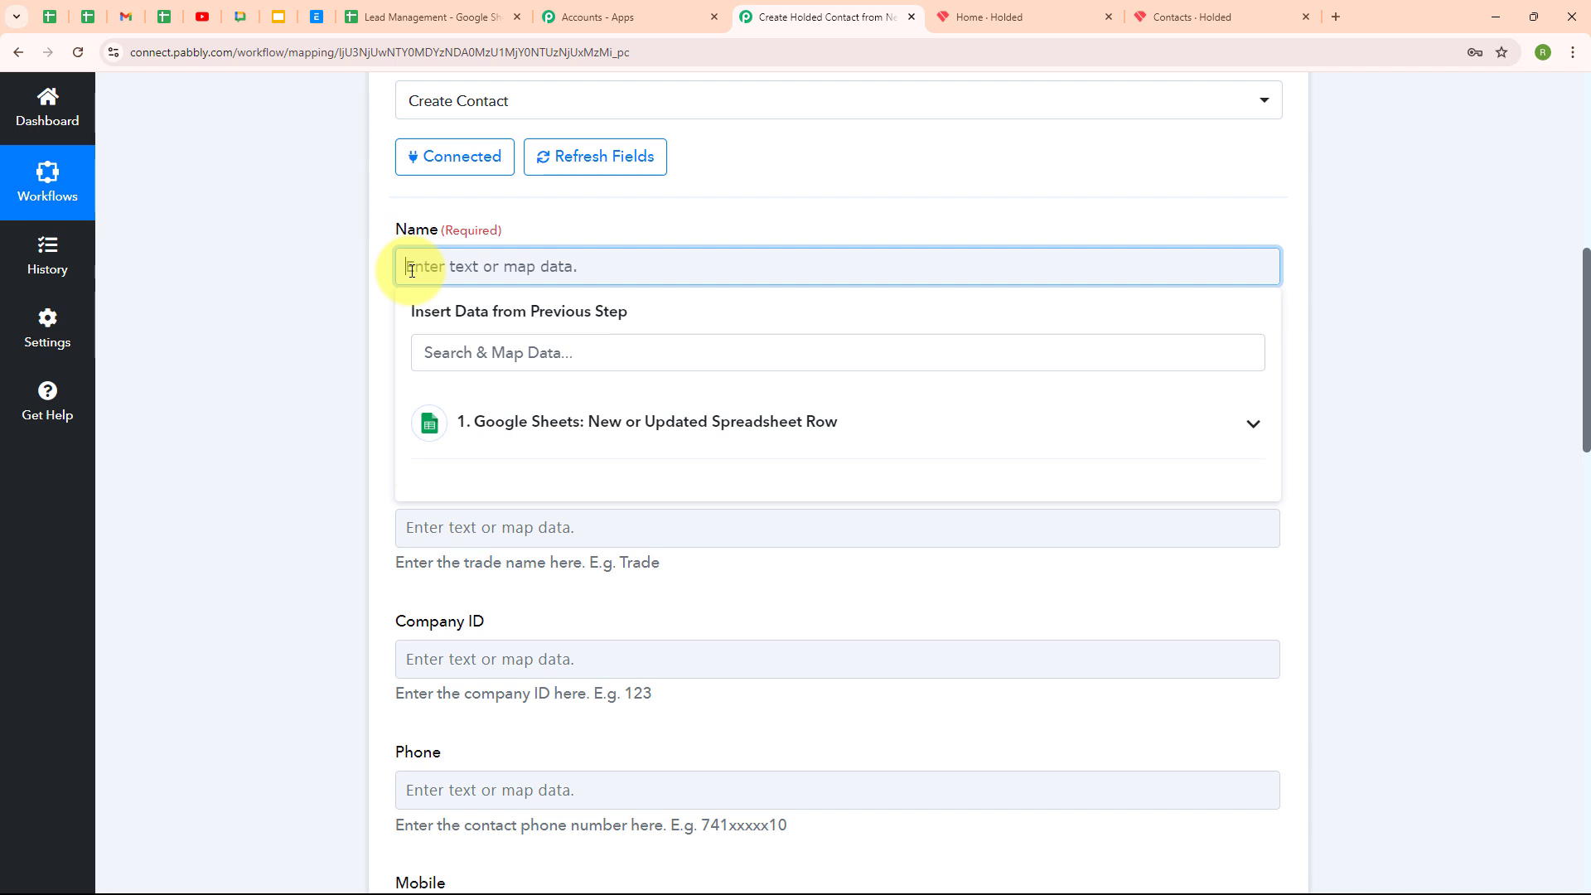
left_click(721, 447)
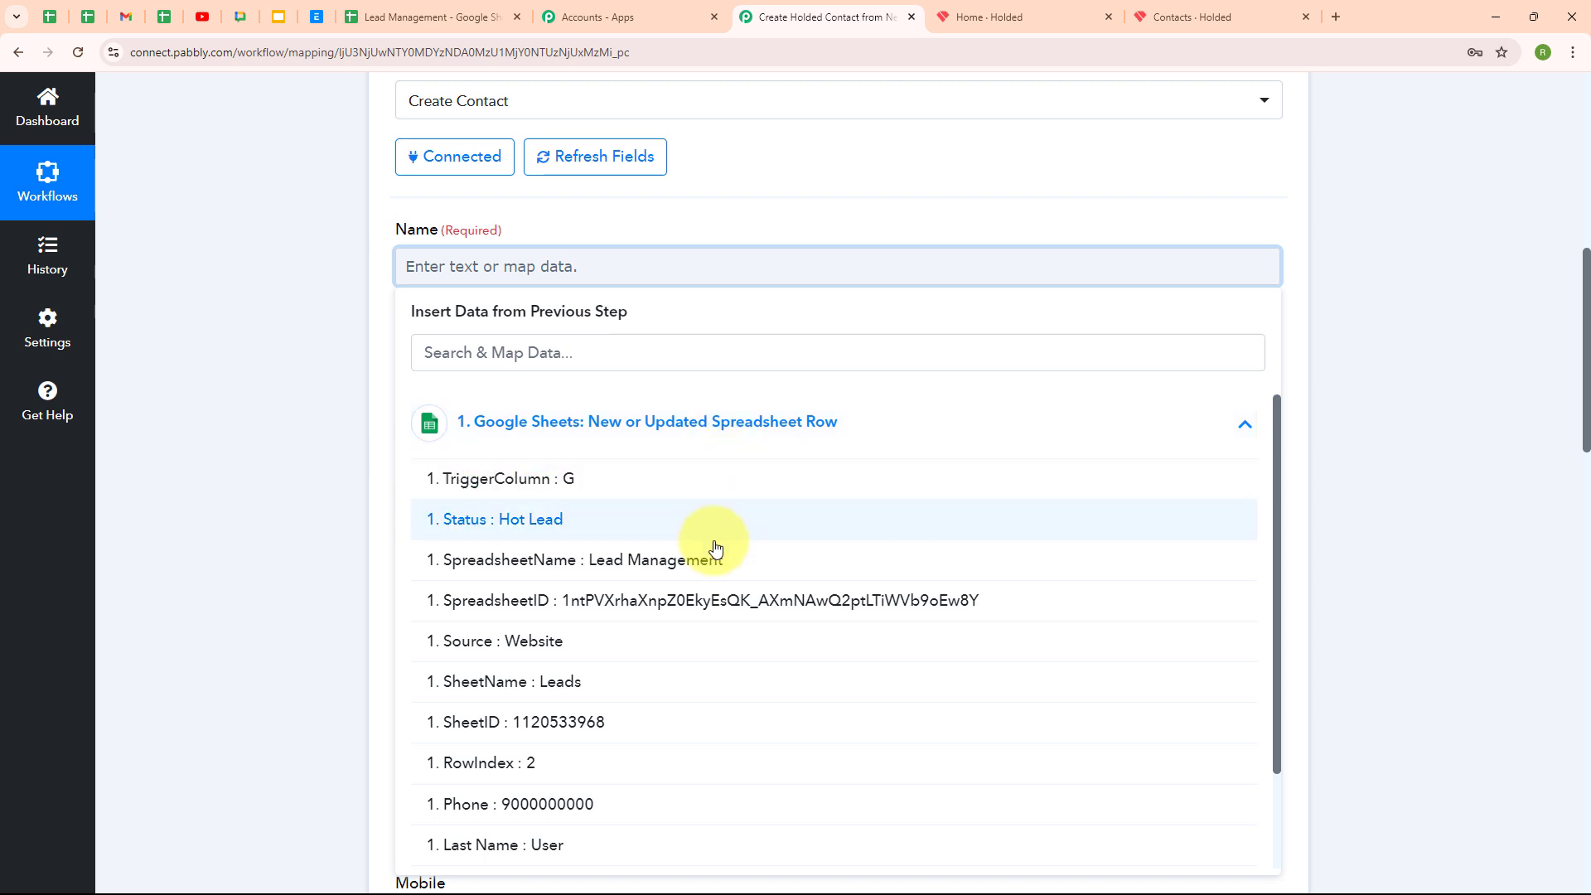
scroll(688, 650, "down", 2)
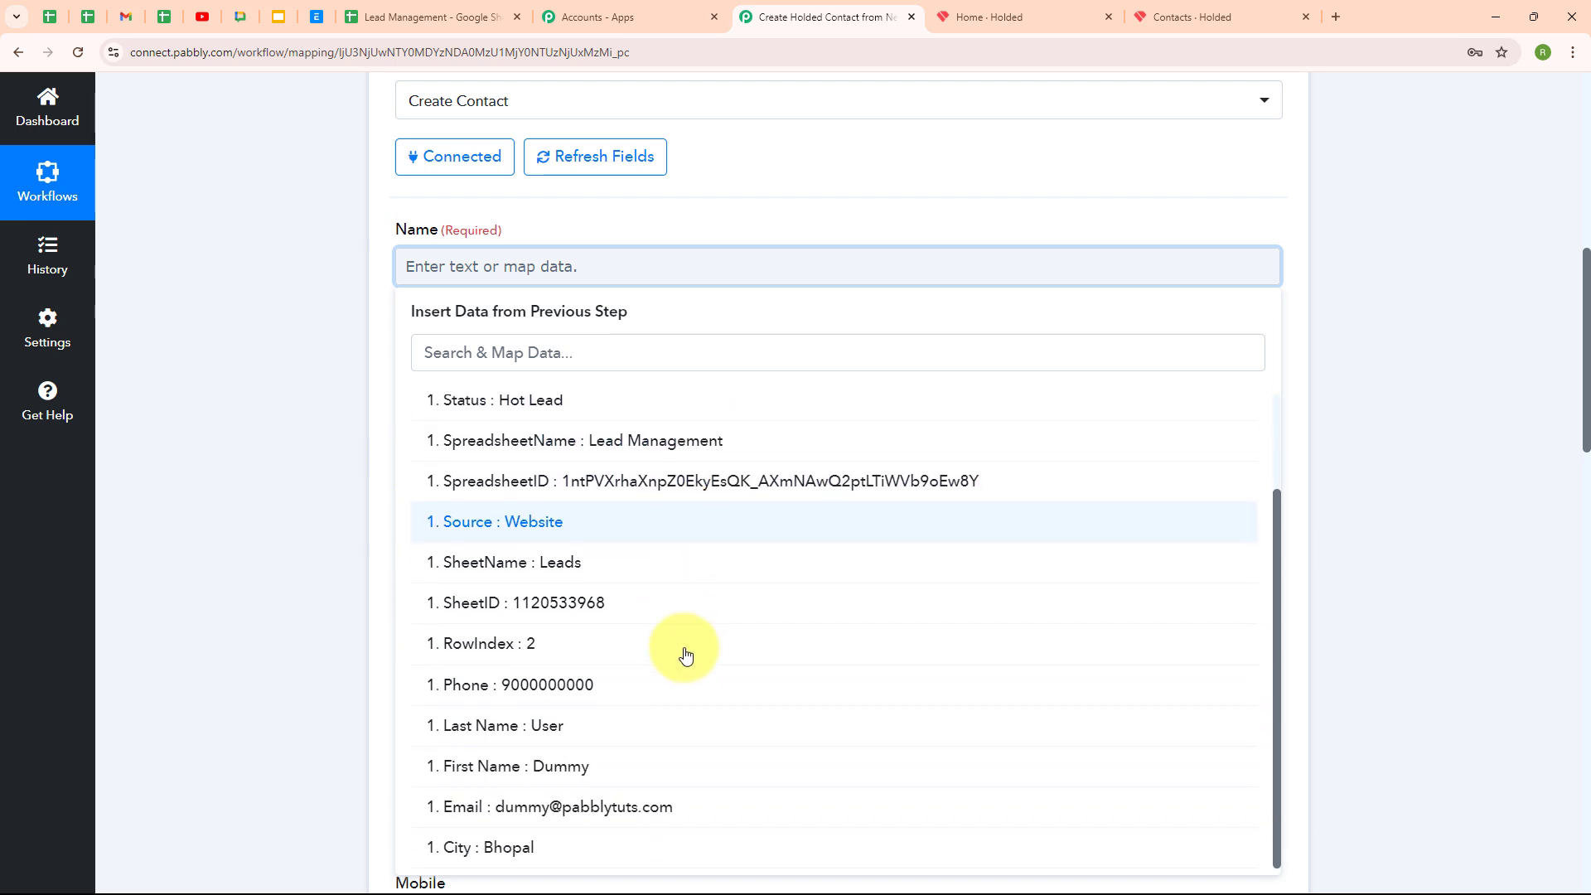
left_click(663, 764)
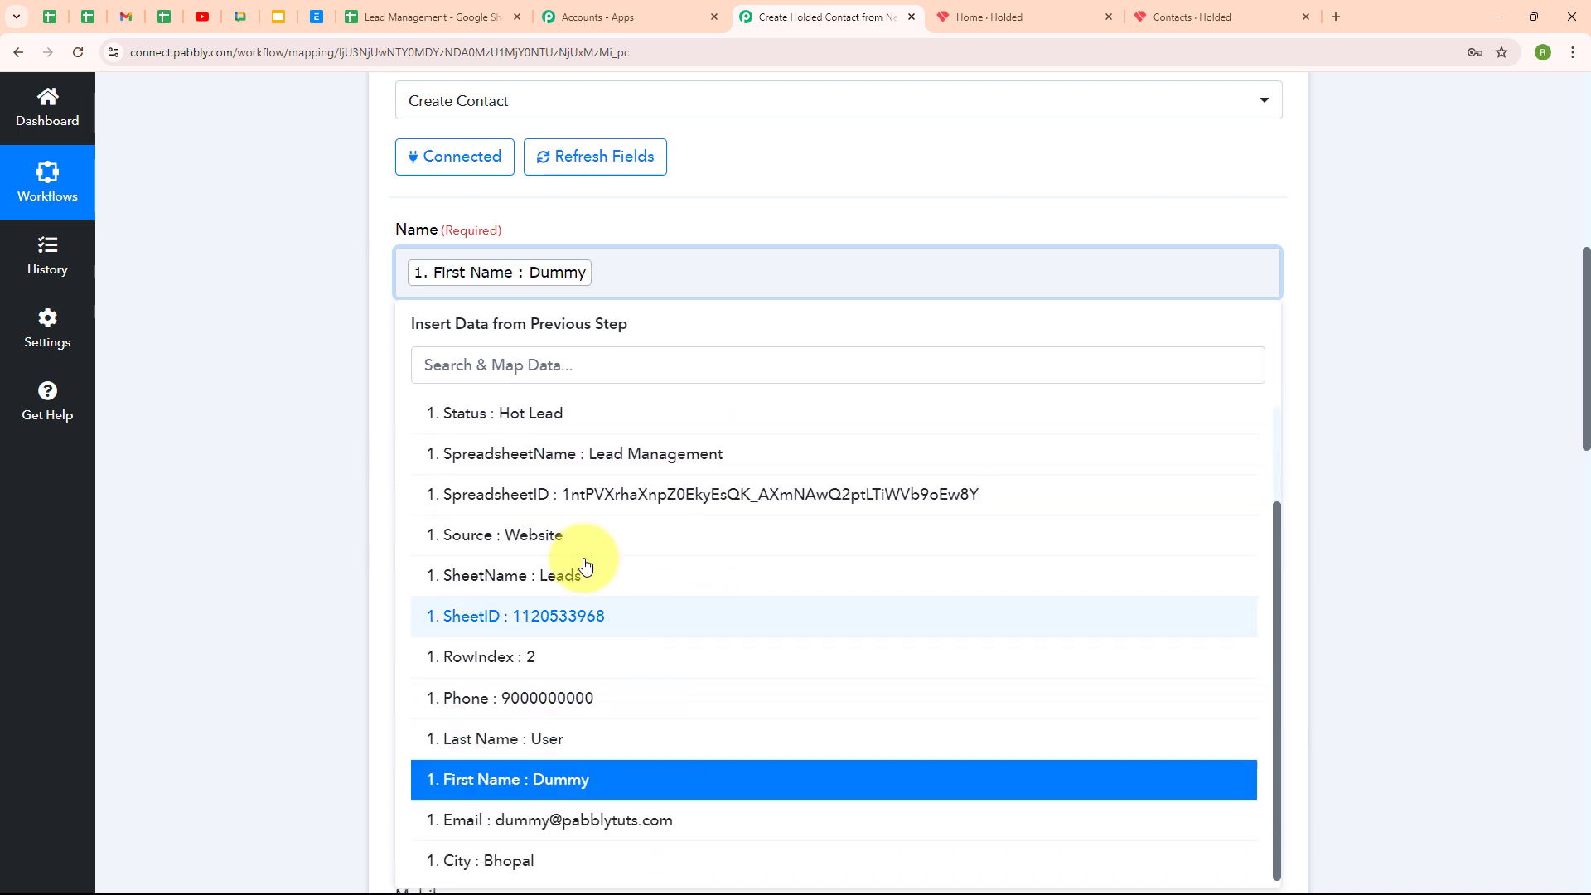
left_click(610, 738)
Map the Email field to the sheet's Email value, found by searching '@'
scroll(694, 534, "down", 2)
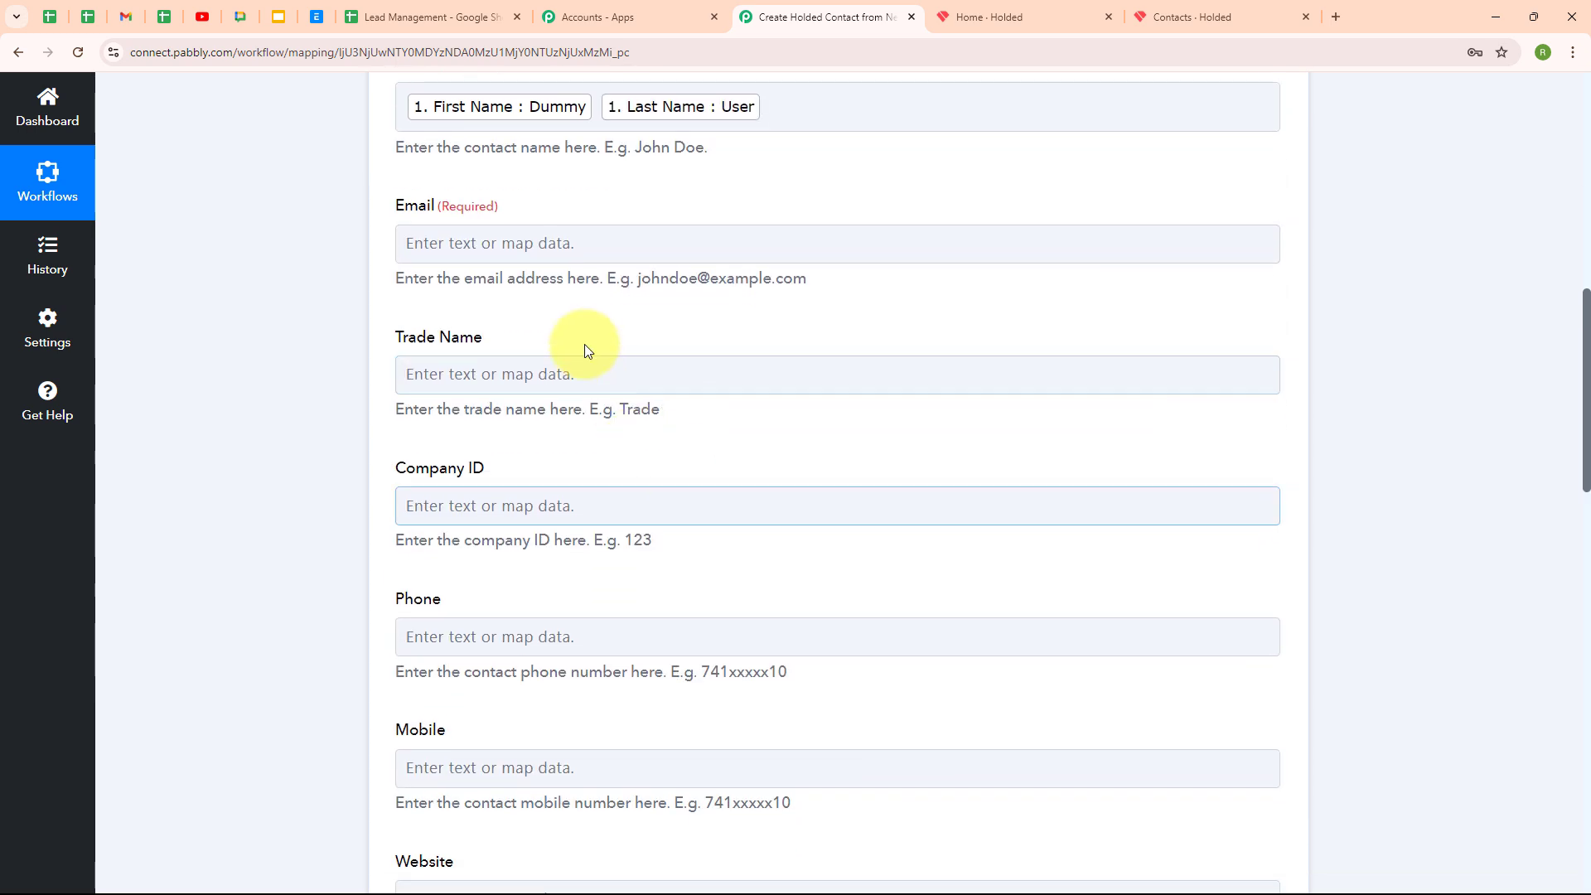
left_click(533, 243)
left_click(571, 337)
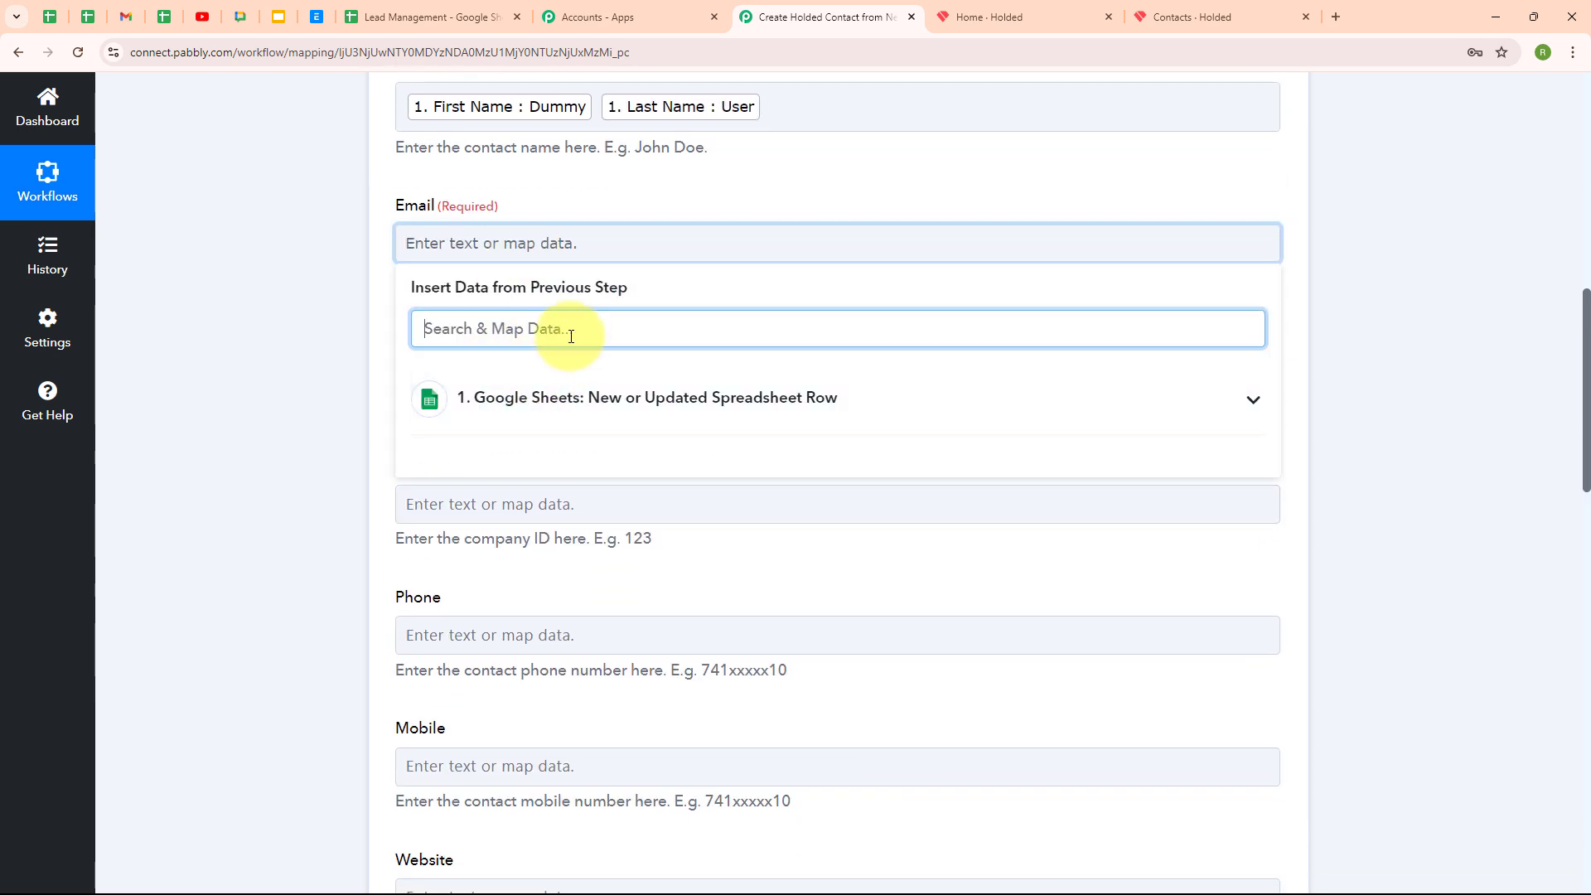
type("@")
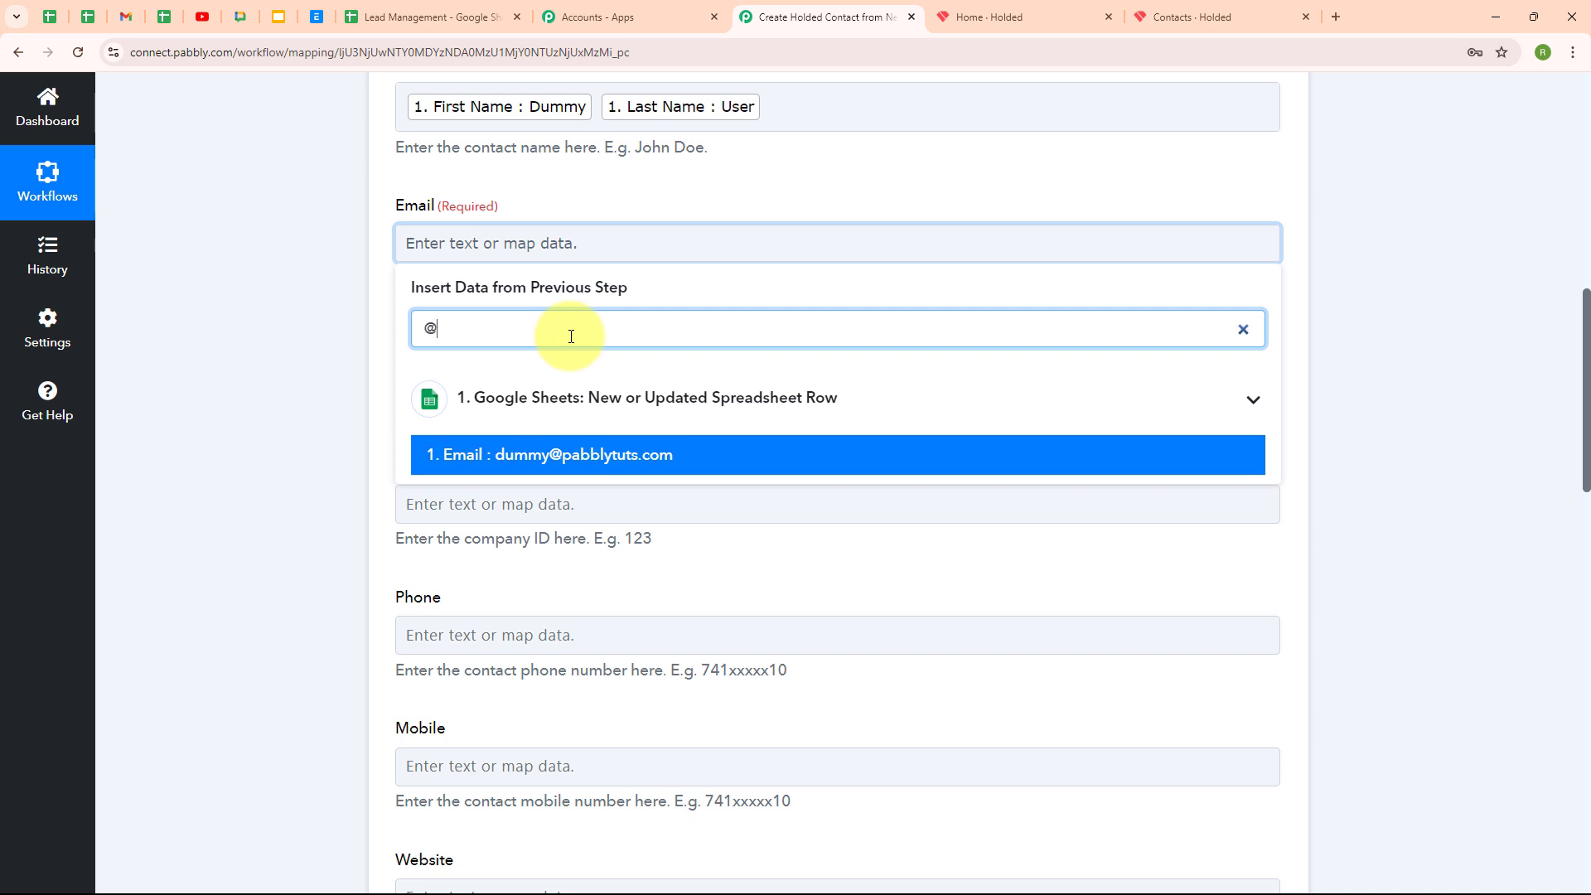
left_click(597, 452)
left_click(177, 444)
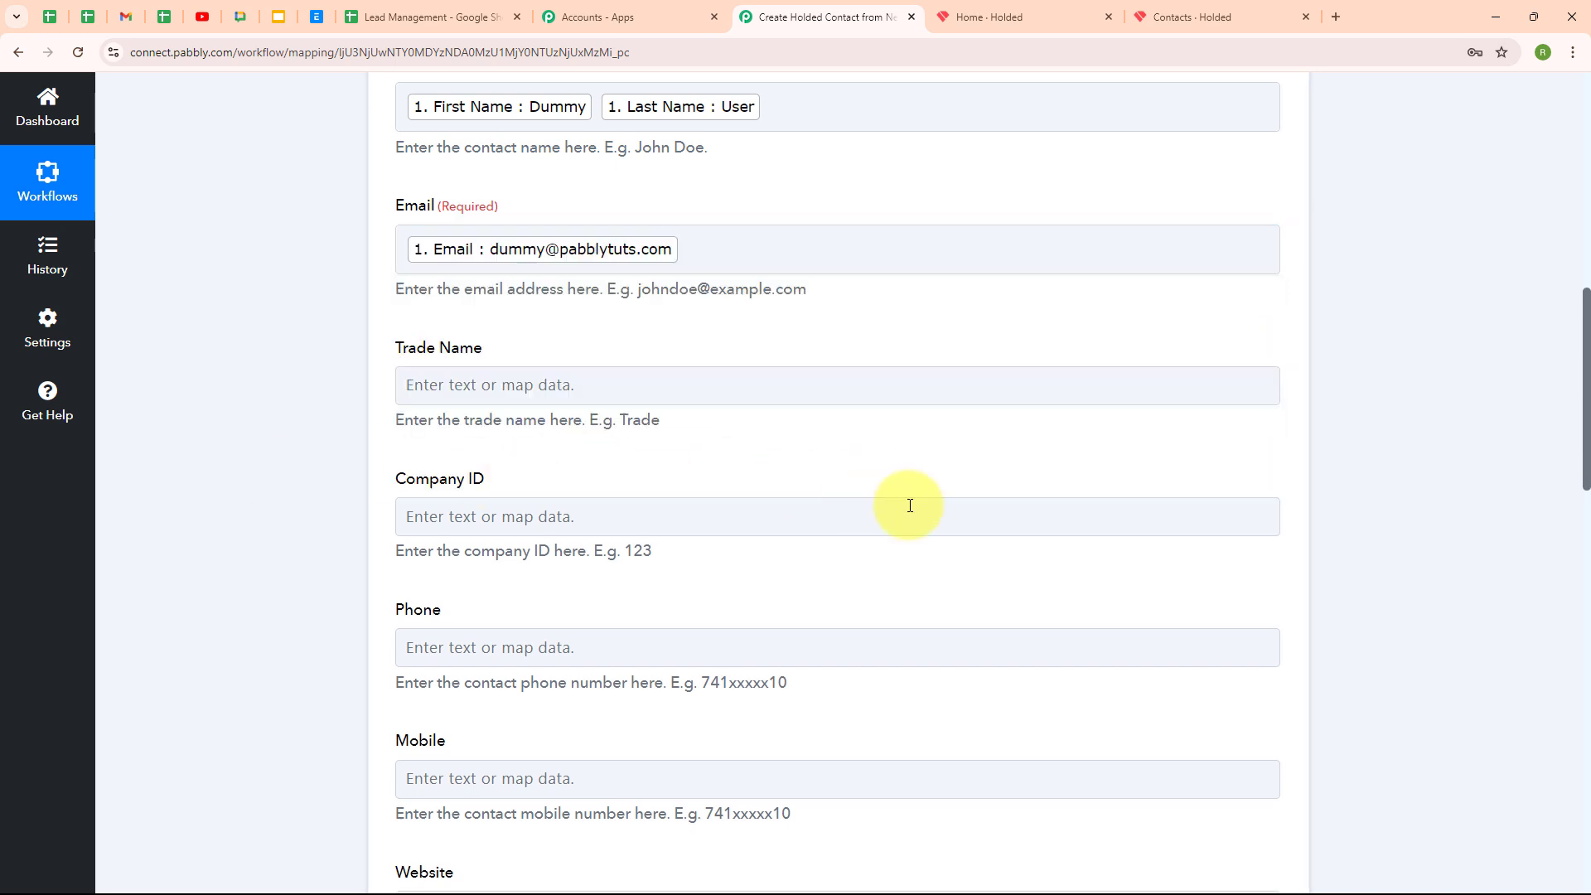
Map the Phone field to the spreadsheet row's Phone value
scroll(865, 709, "down", 3)
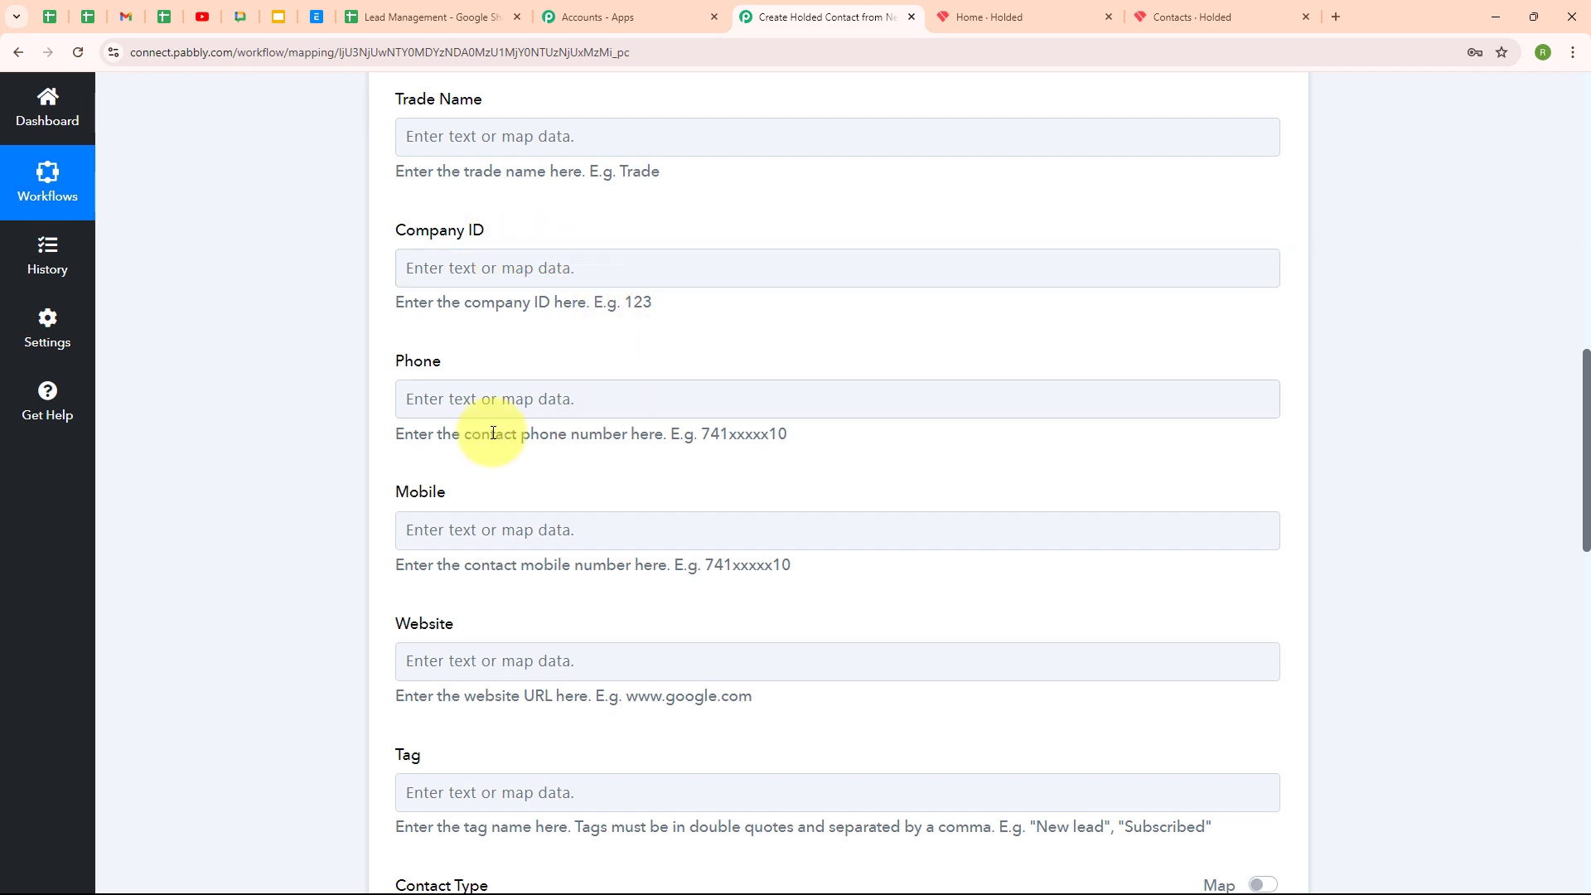
left_click(414, 402)
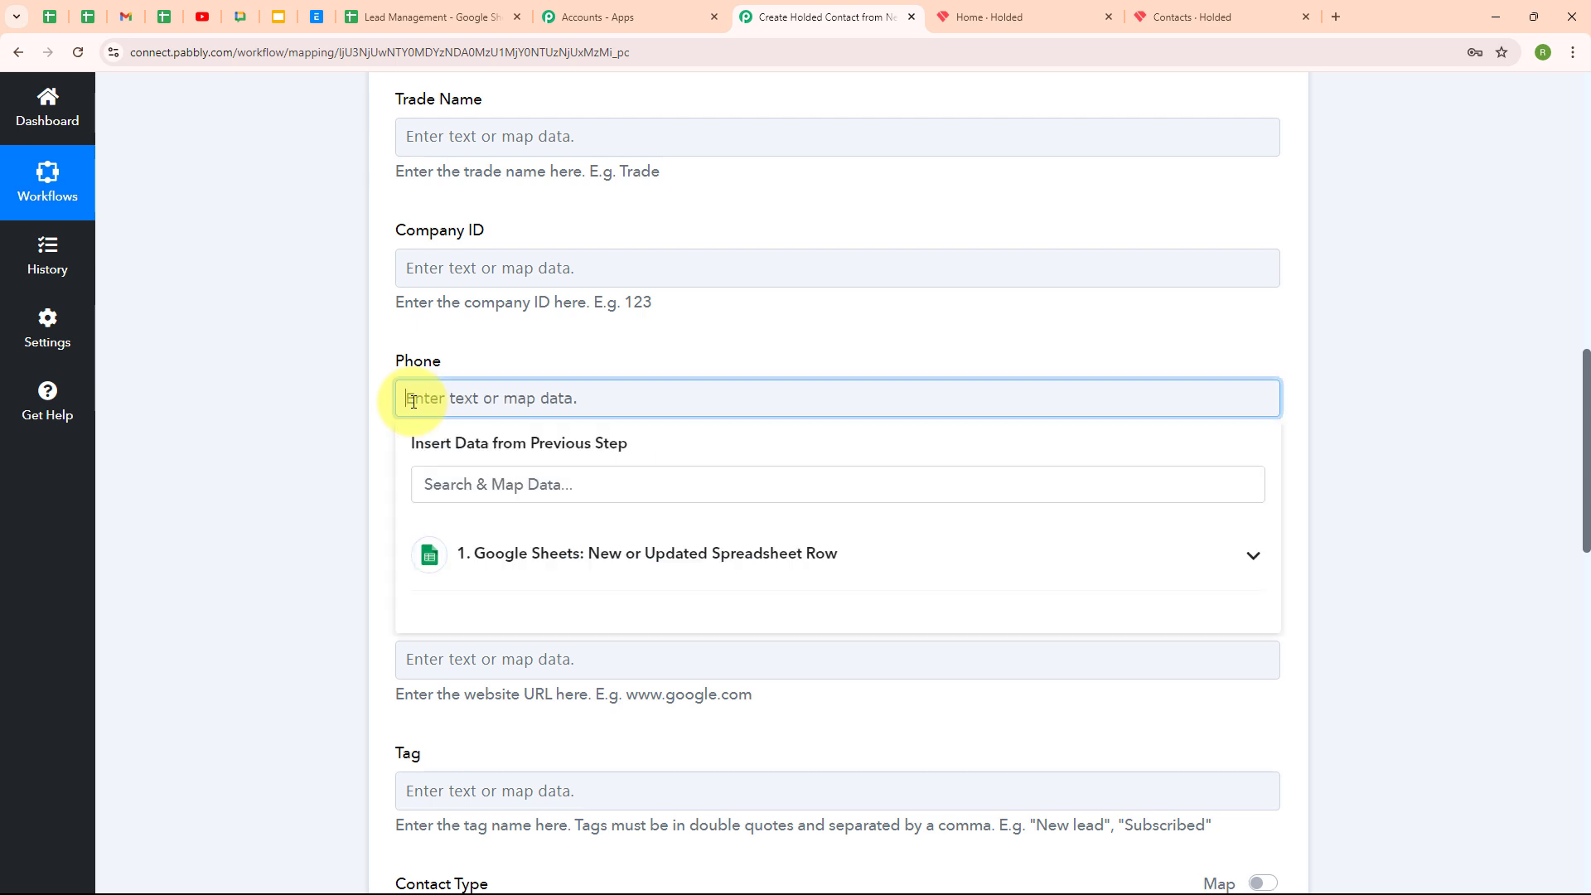
left_click(521, 580)
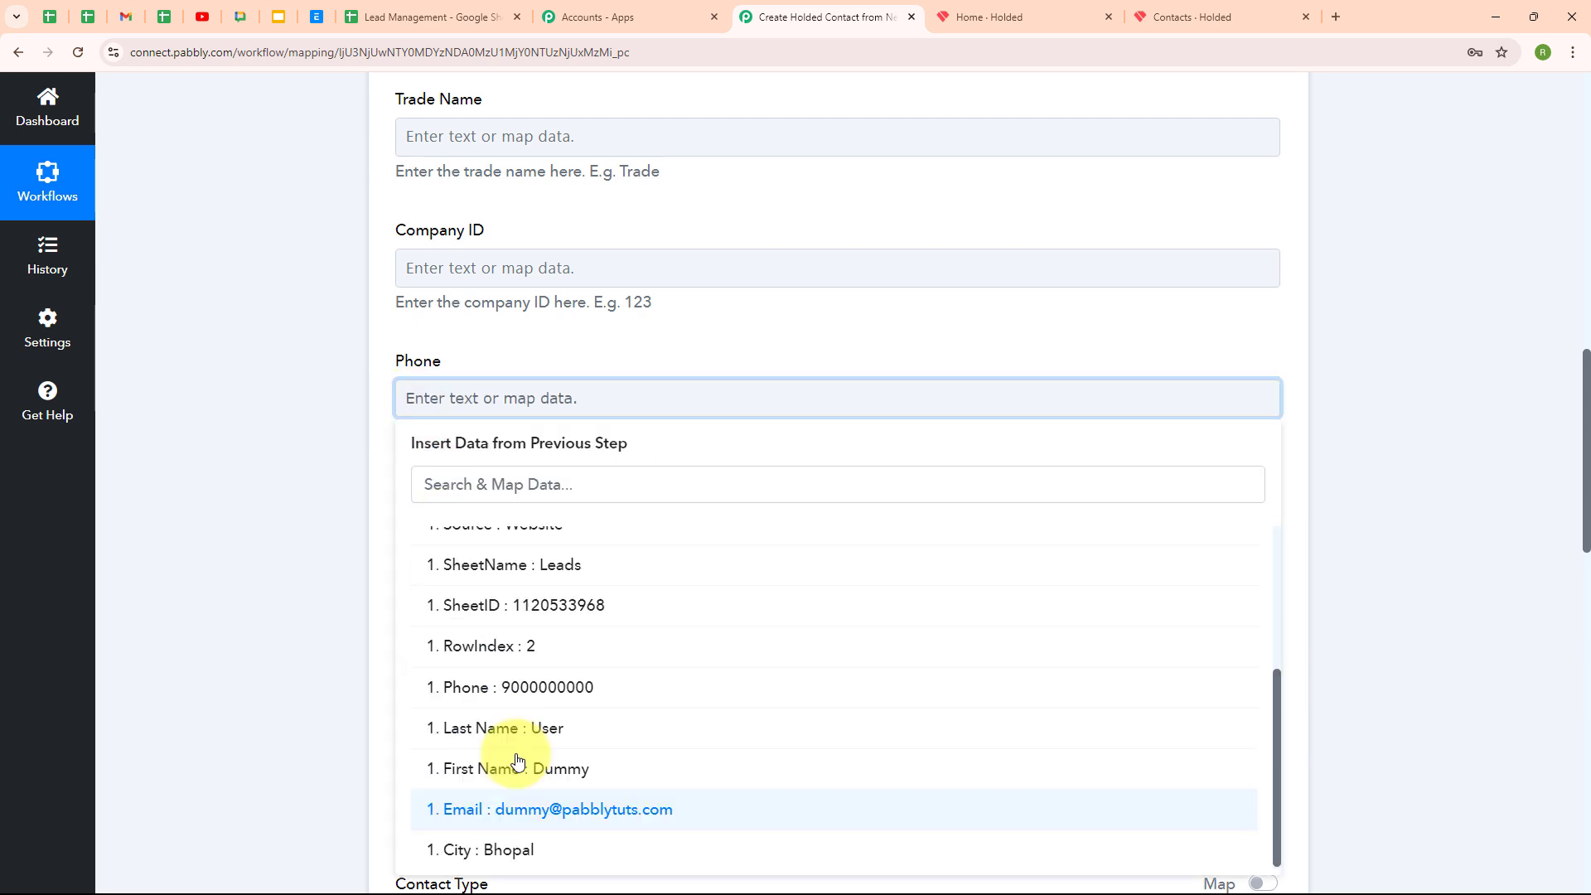
left_click(560, 689)
scroll(842, 595, "down", 3)
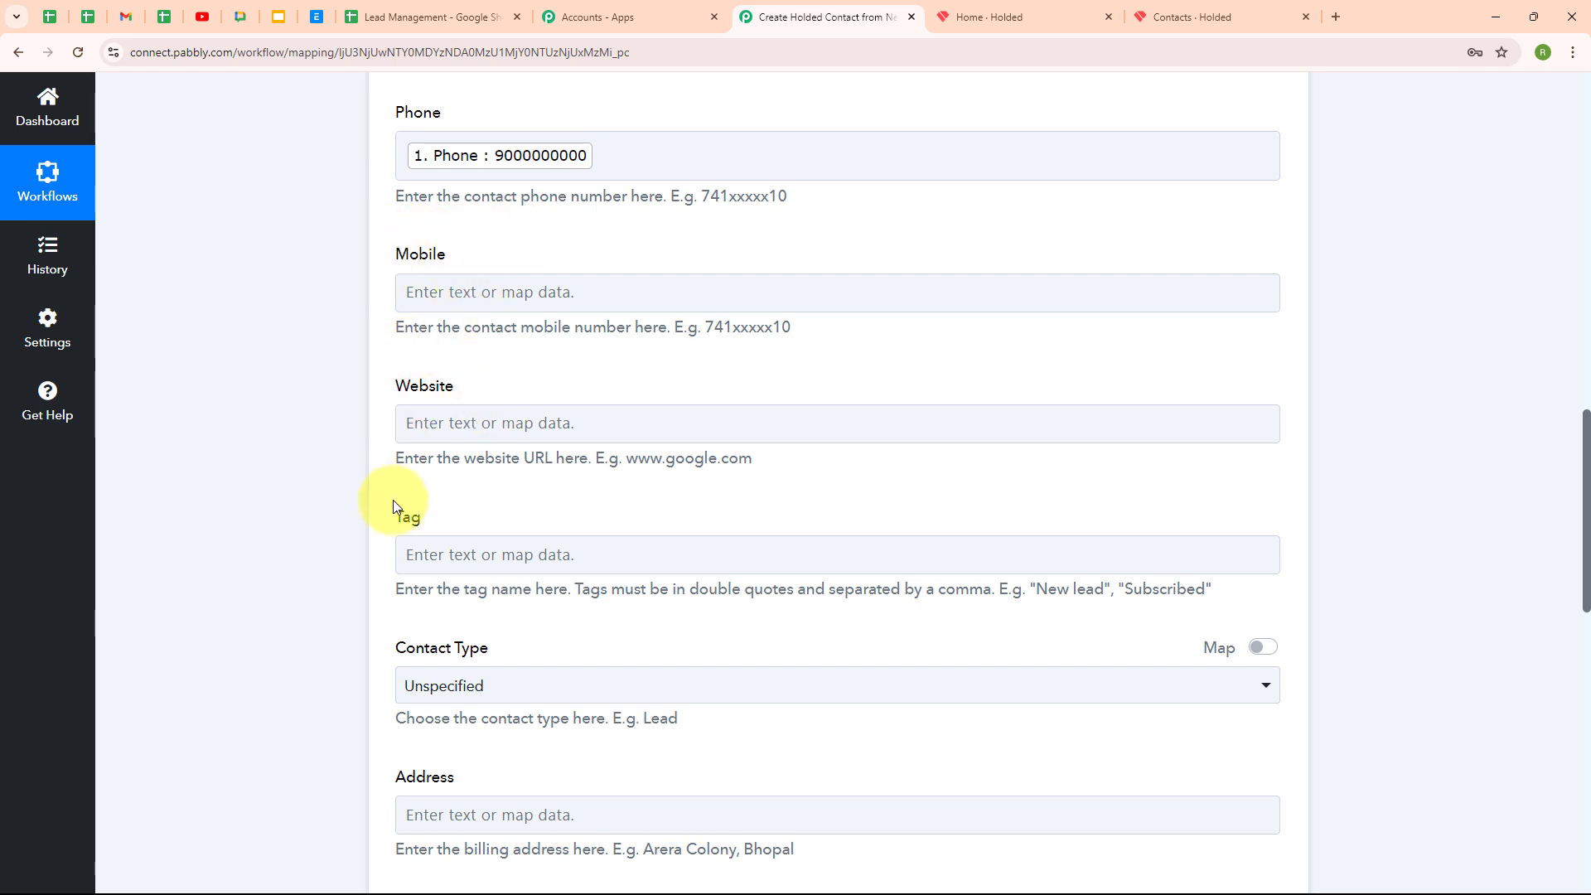
left_click(897, 432)
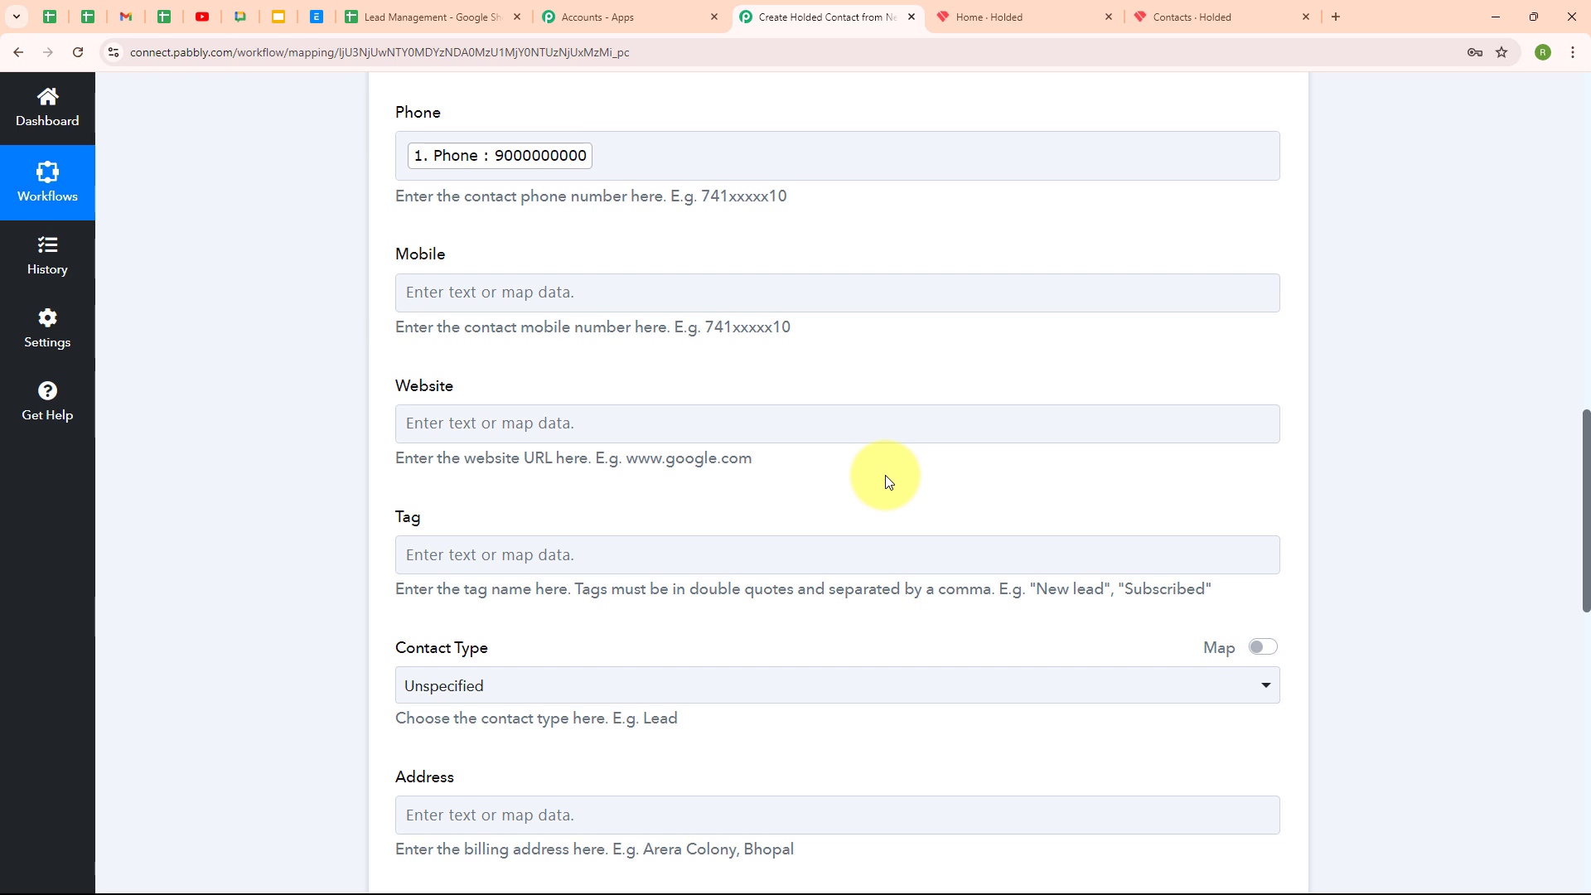
scroll(887, 481, "down", 3)
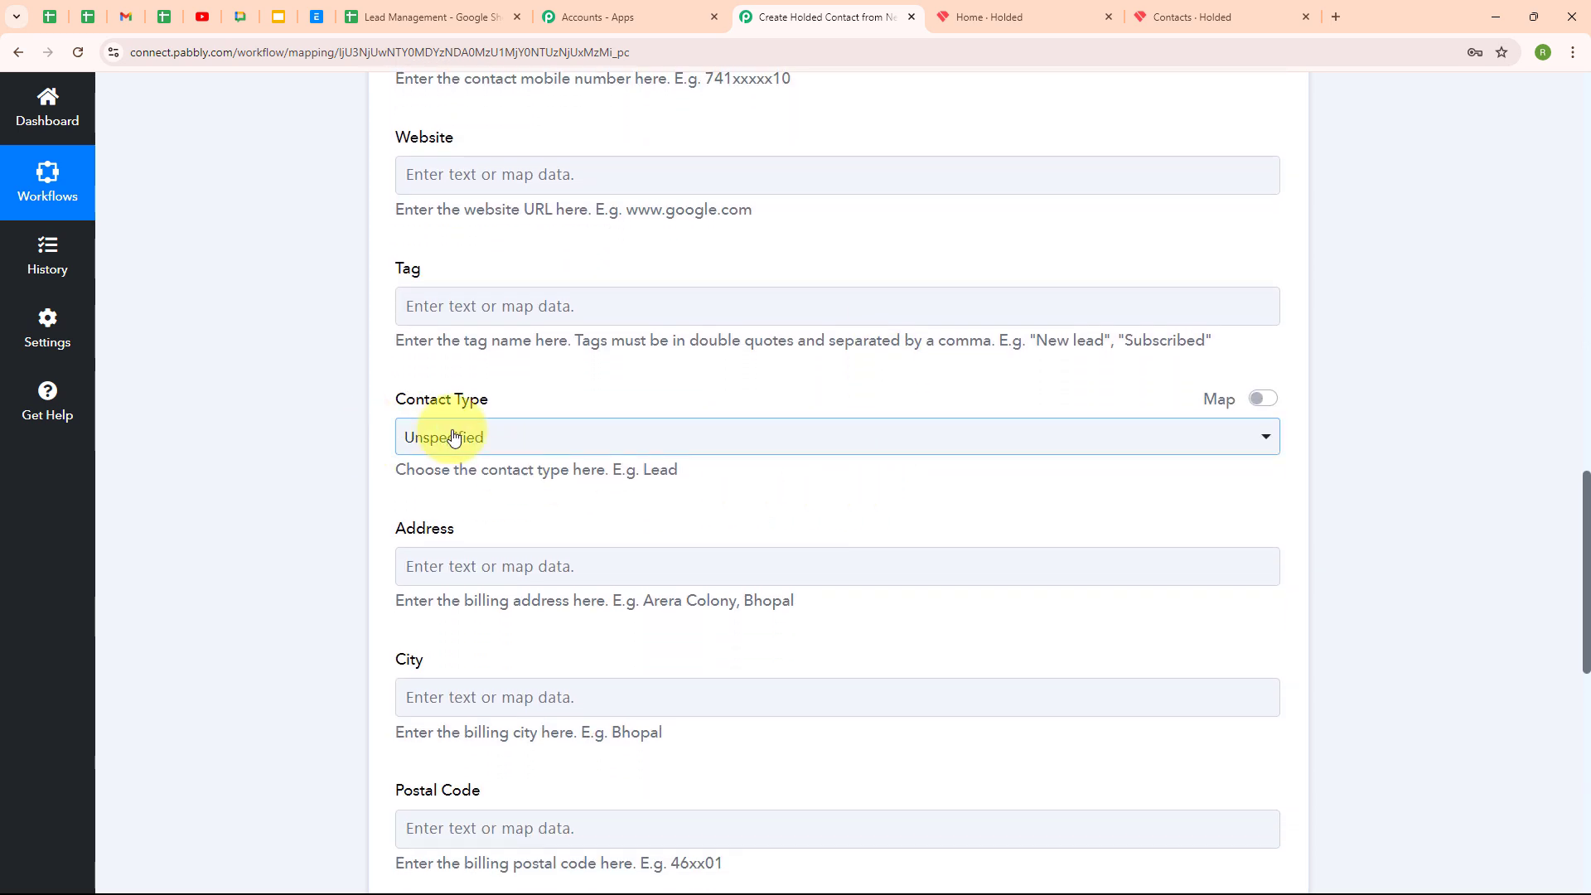
Set the Holded Contact Type to Lead
left_click(457, 441)
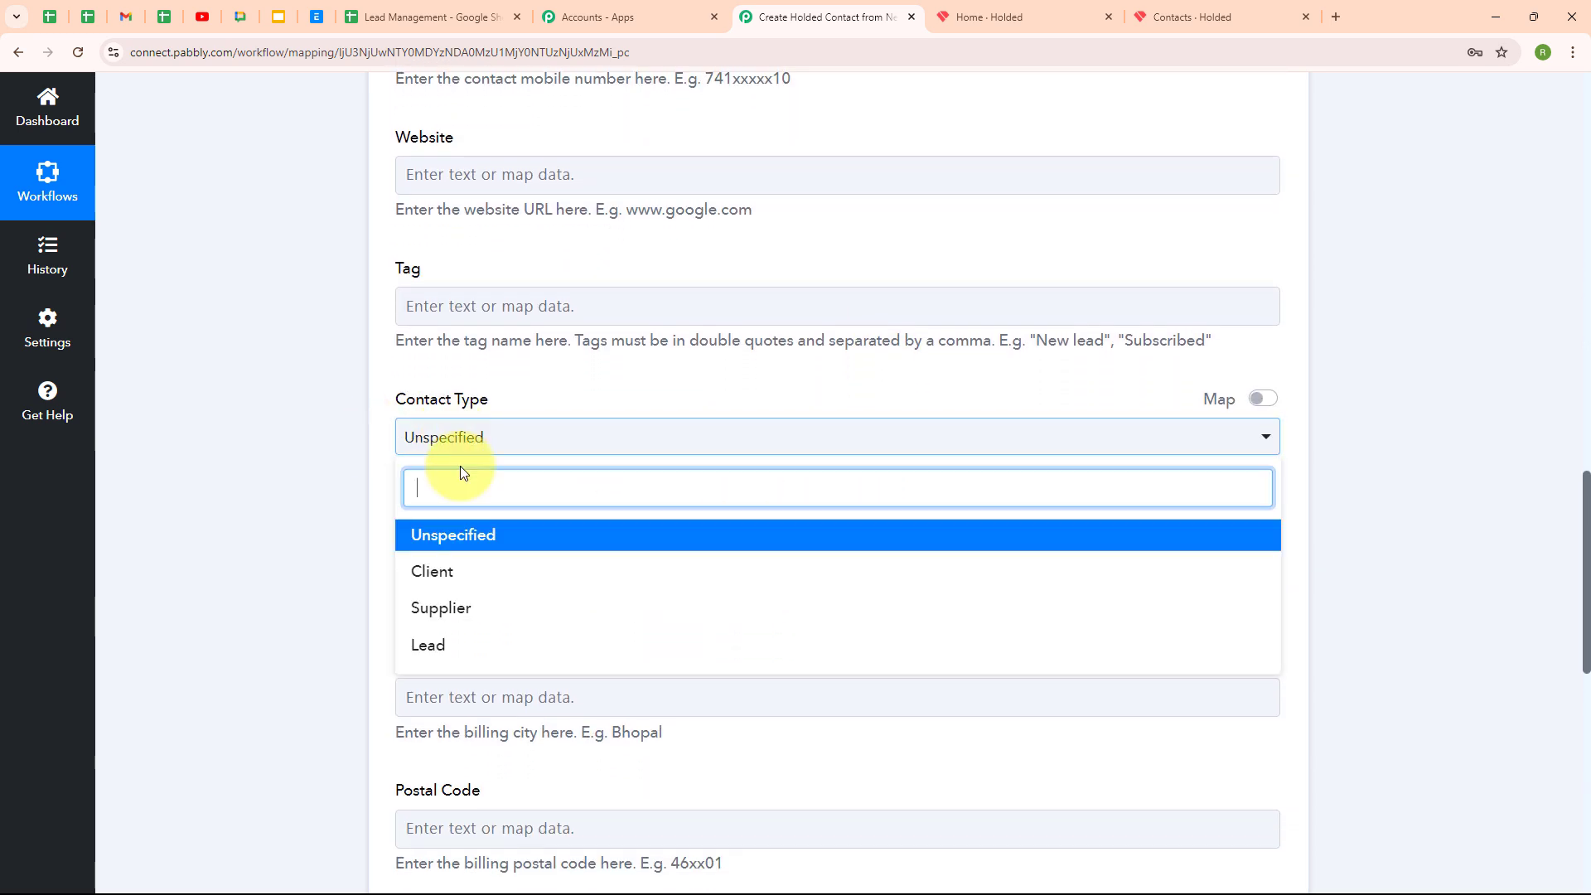
left_click(461, 647)
scroll(704, 509, "down", 3)
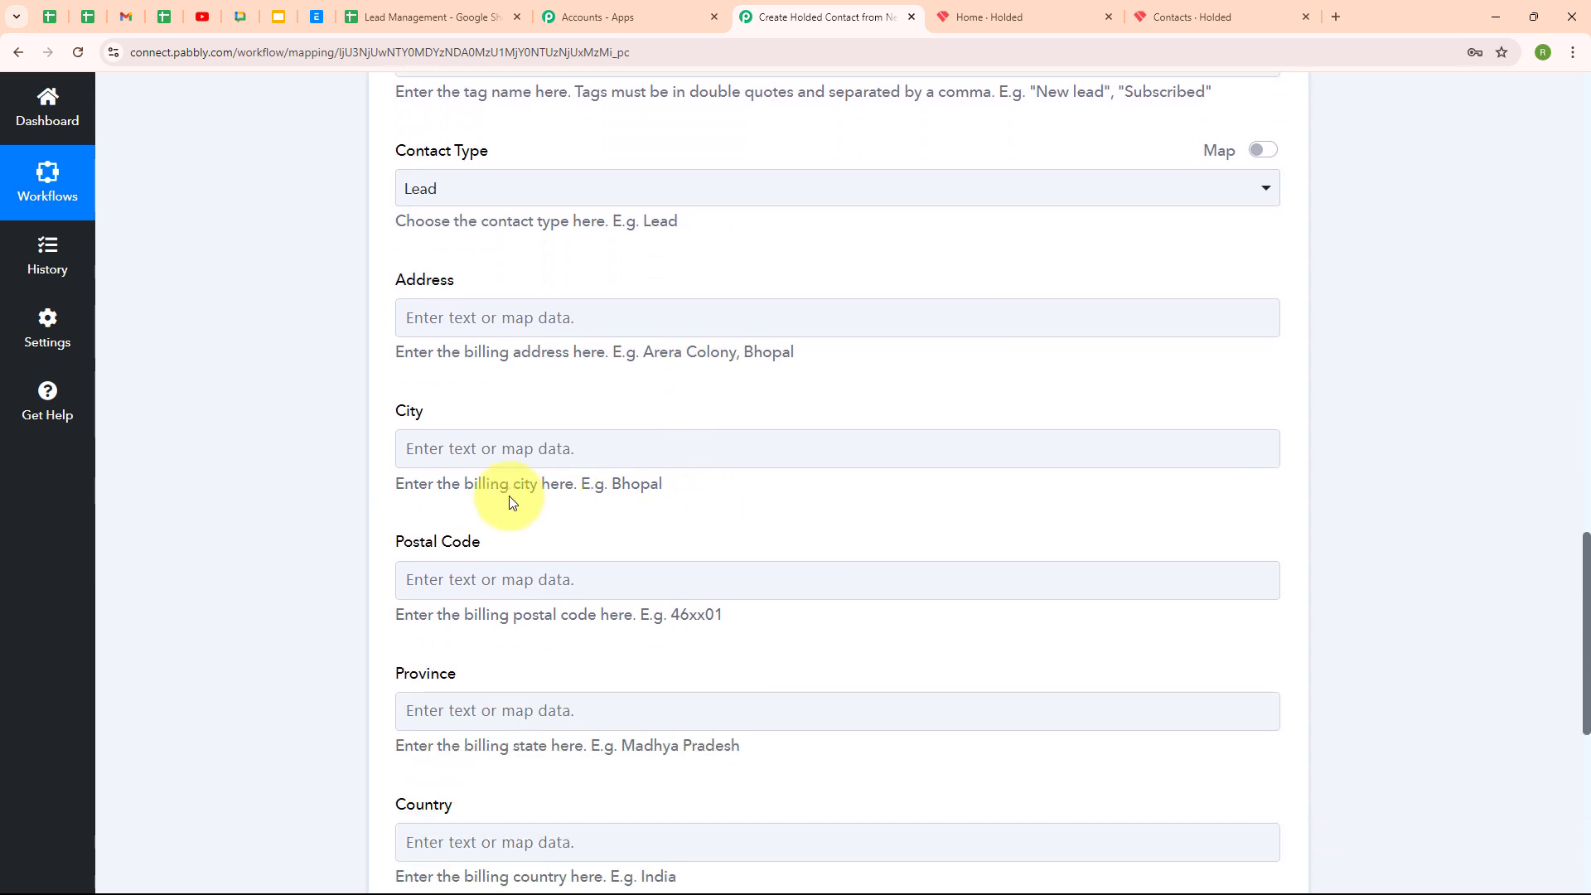
Map the City field to the Google Sheets row's City value, Bhopal
left_click(452, 448)
left_click(597, 608)
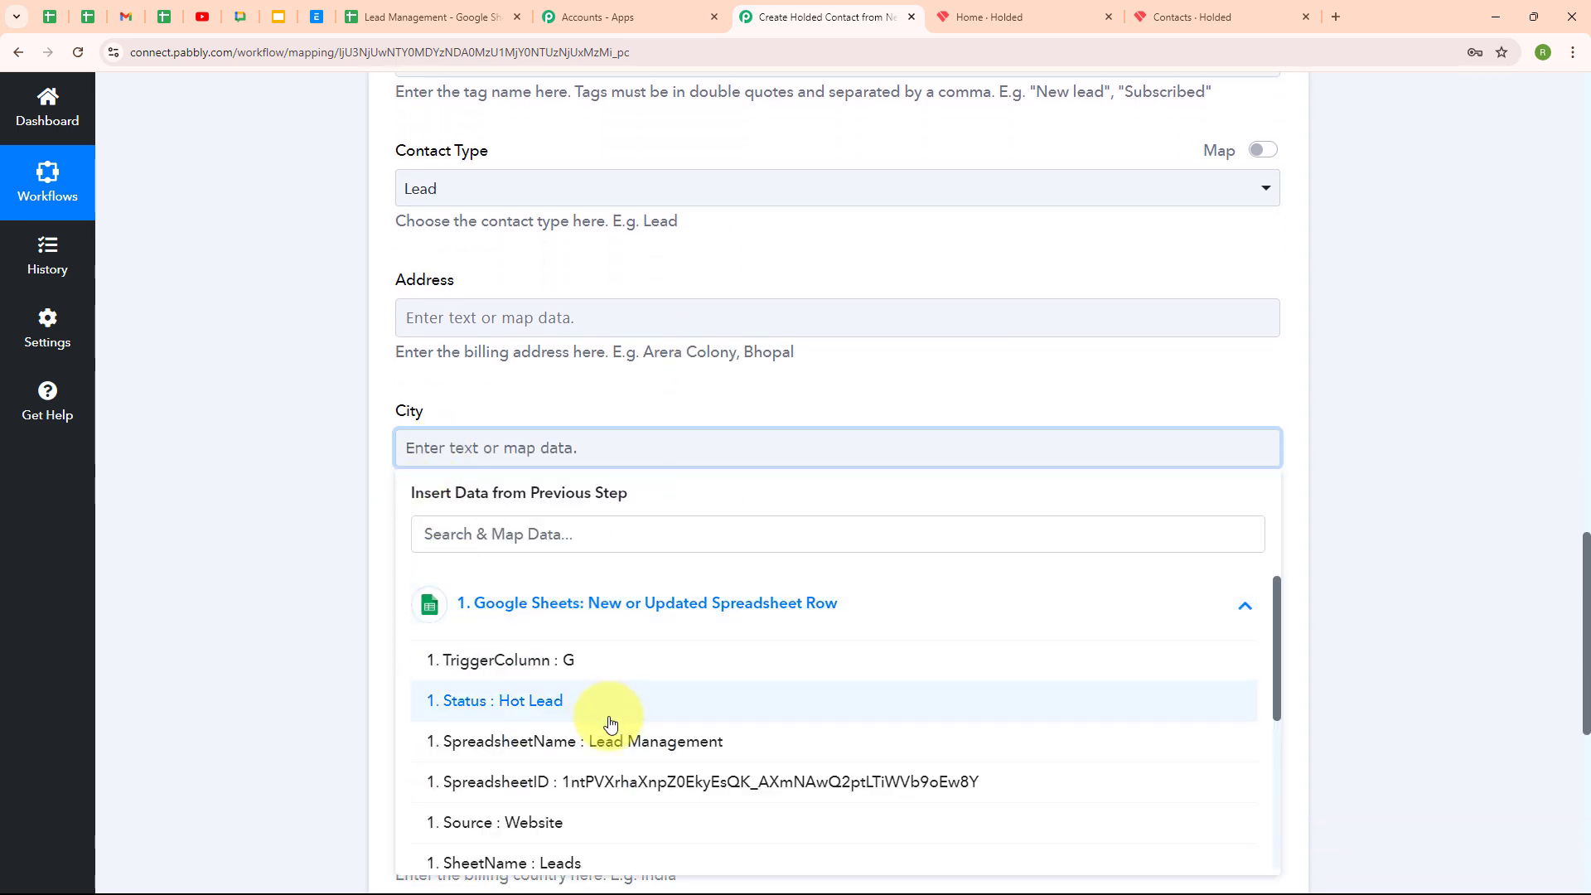
scroll(611, 724, "down", 5)
left_click(561, 854)
left_click(330, 667)
scroll(862, 539, "down", 3)
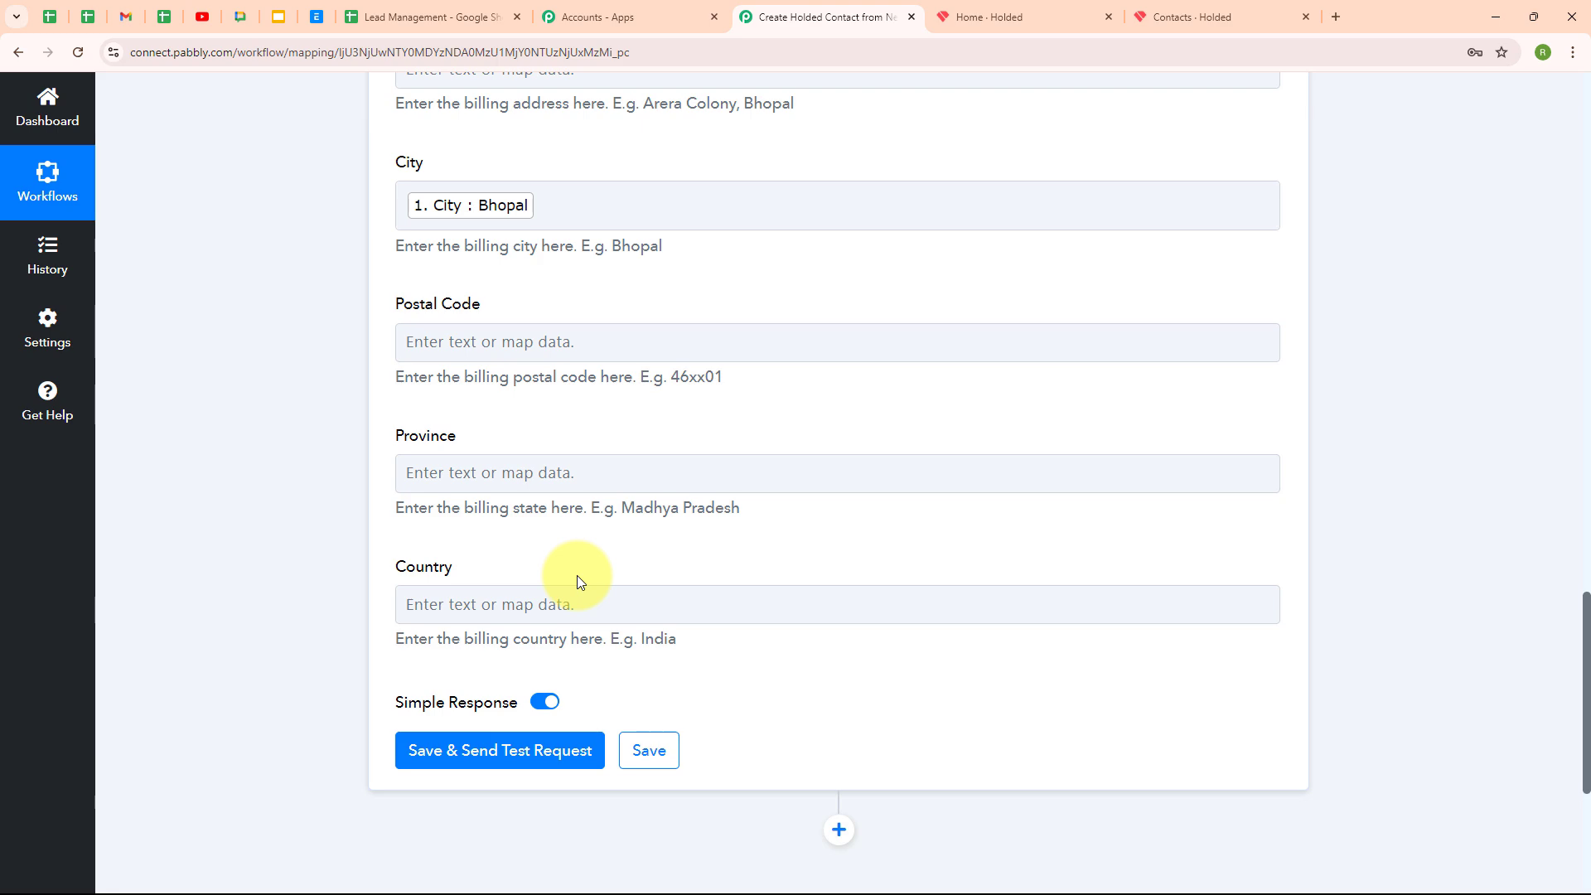
scroll(1103, 530, "up", 5)
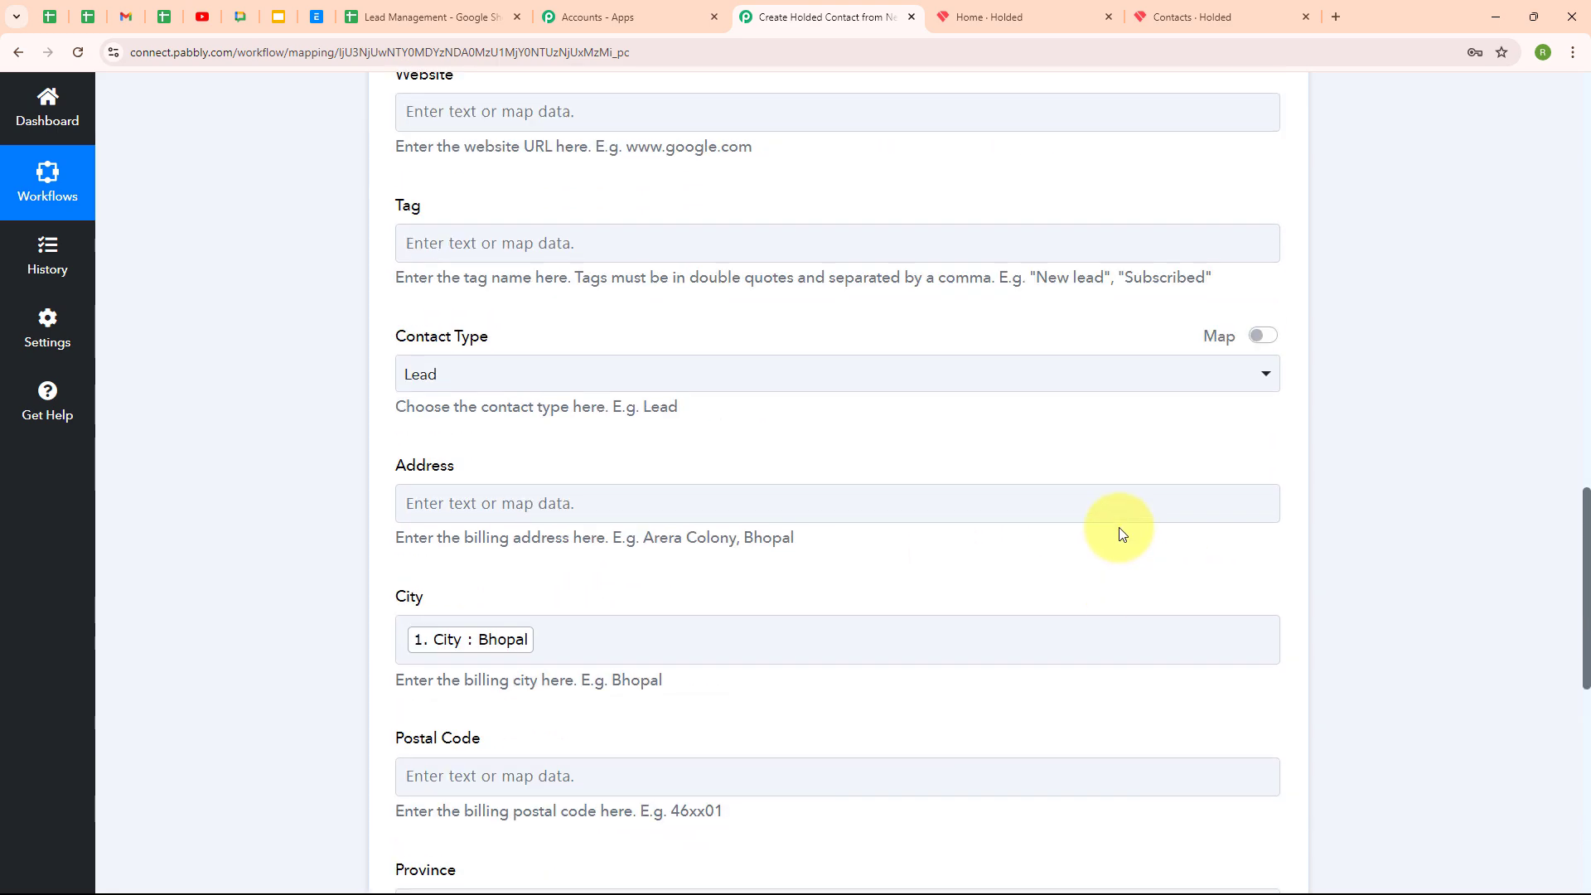
scroll(1119, 530, "down", 5)
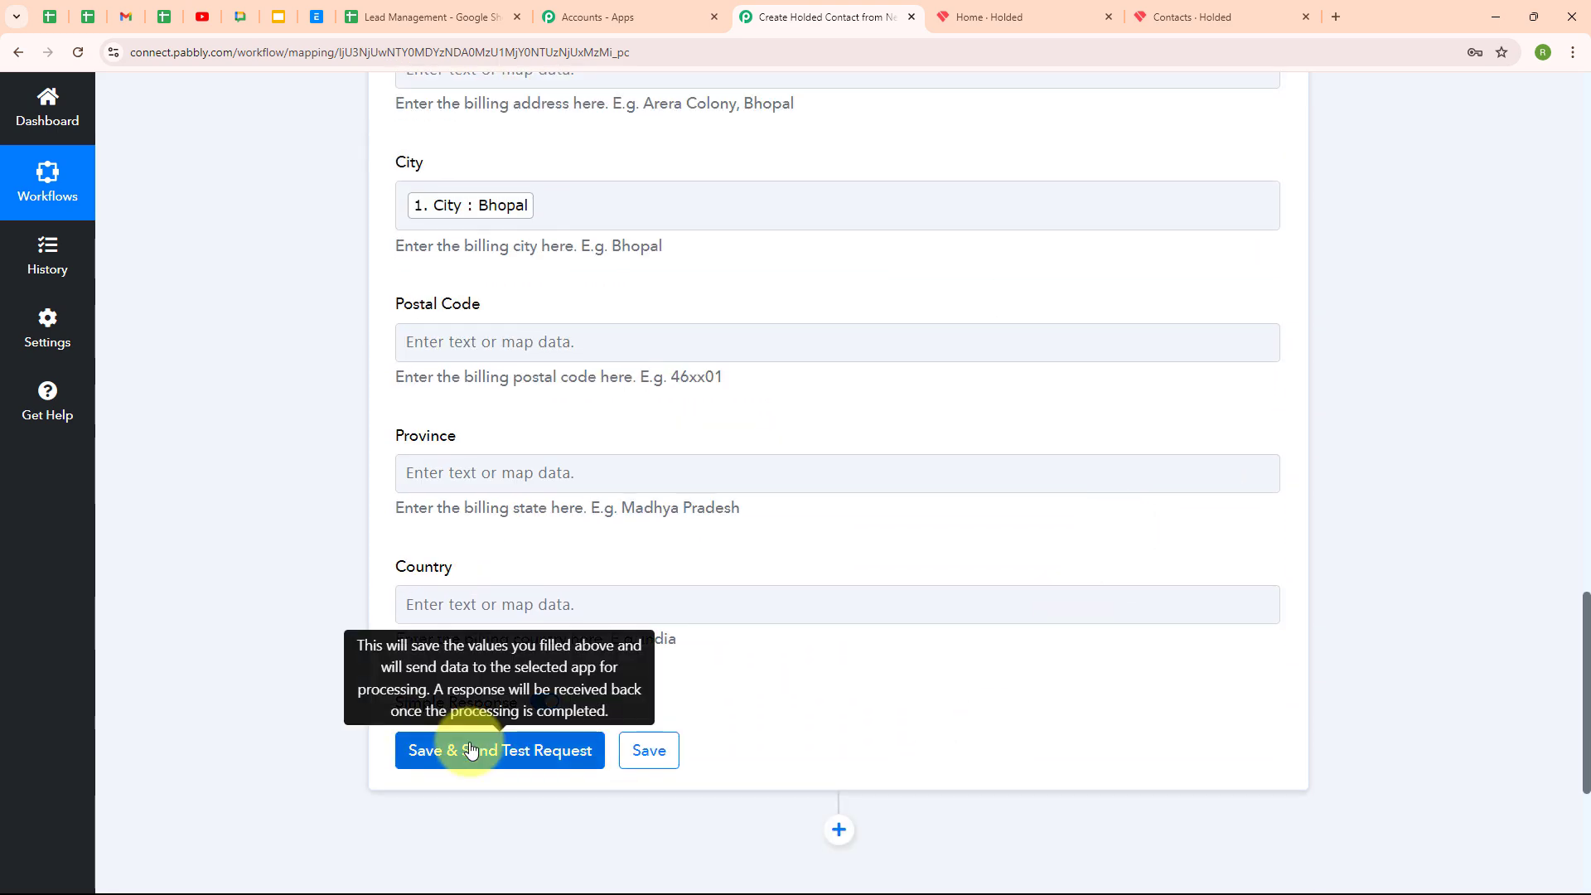
Send the Holded test request, confirm Status 1 Created with a contact Id, and collapse the step
left_click(470, 750)
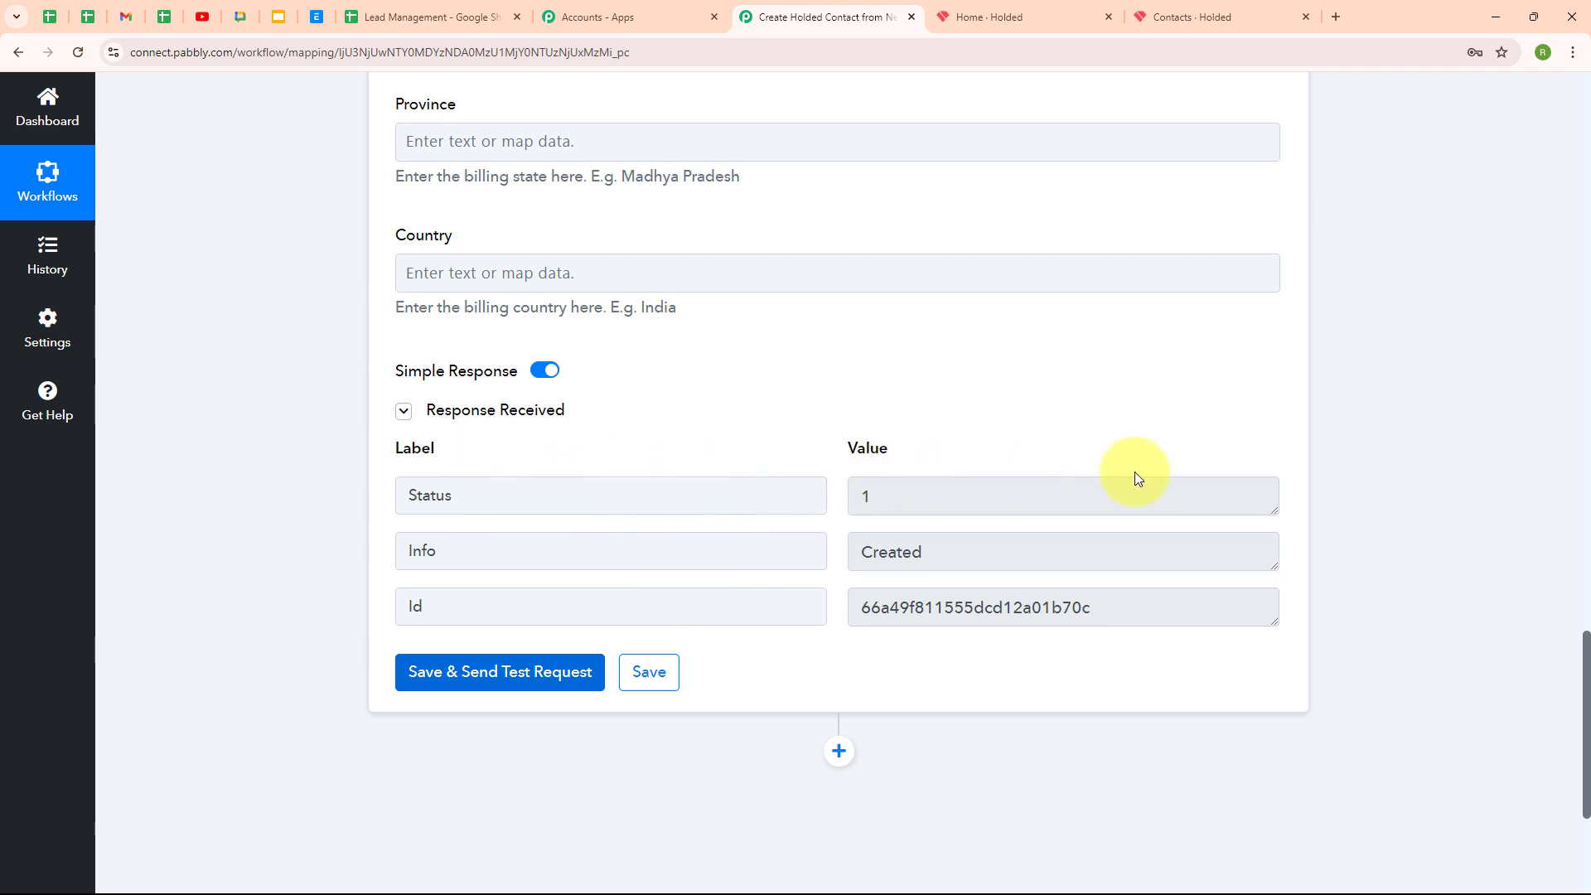
scroll(1359, 624, "up", 15)
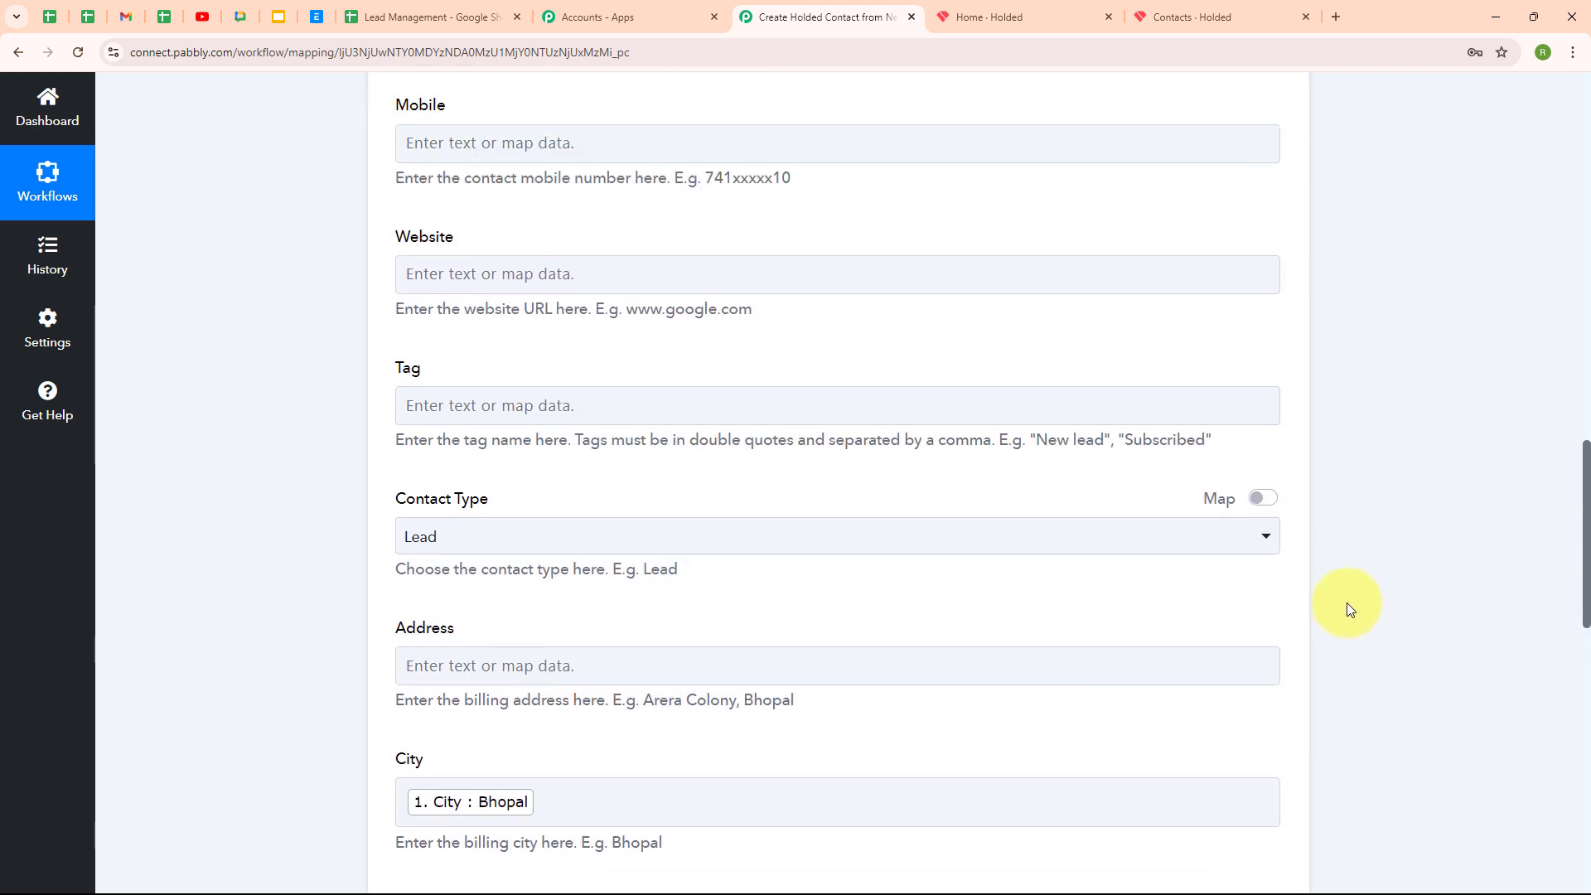
scroll(1341, 600, "up", 10)
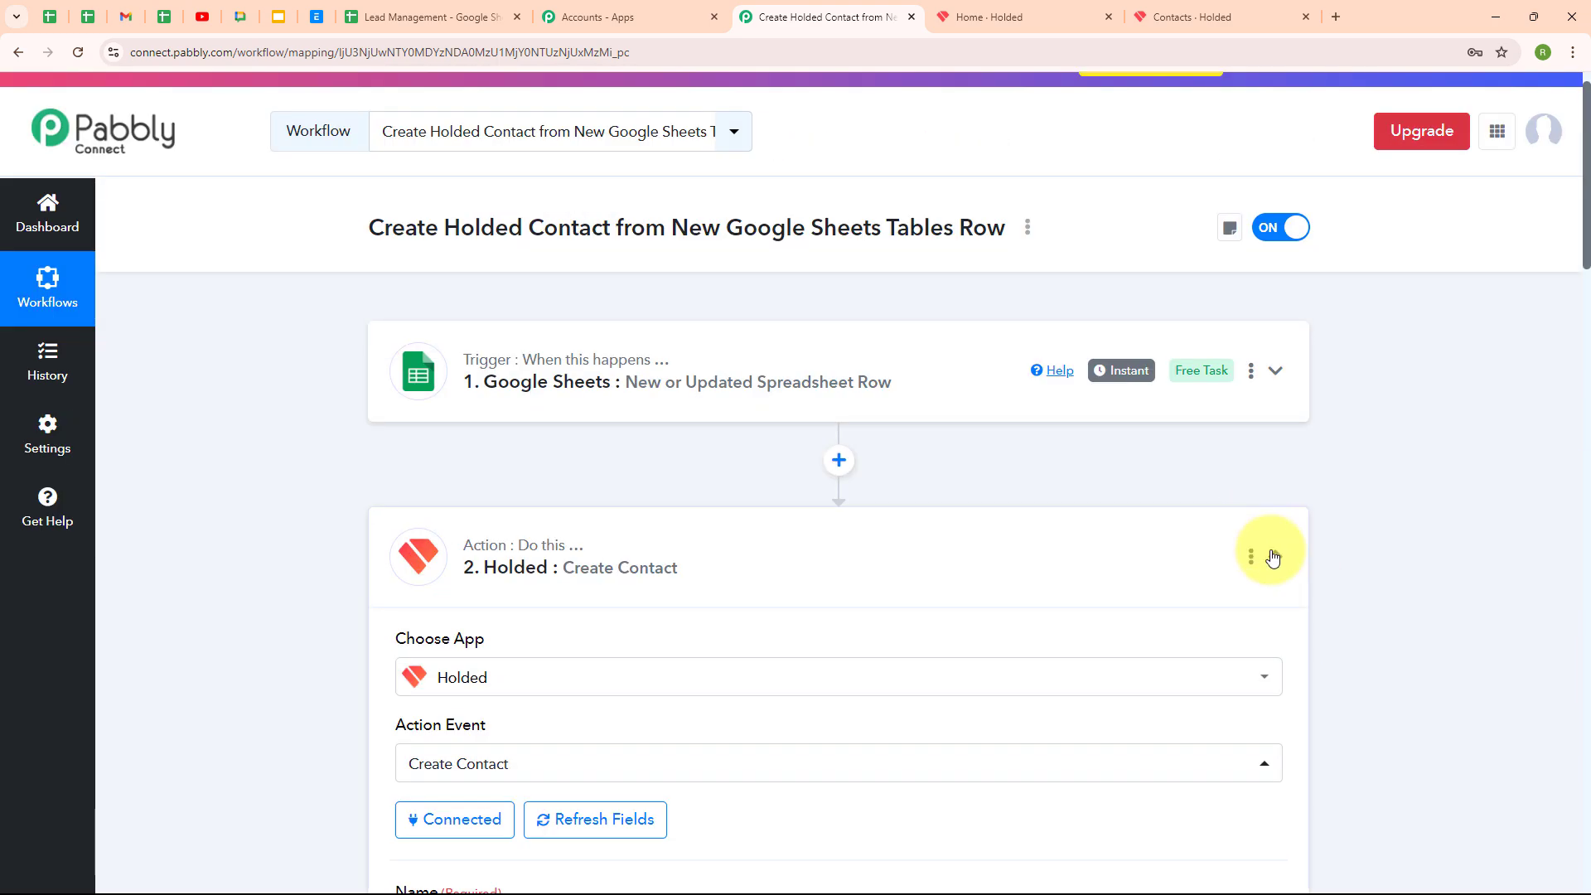
left_click(1271, 554)
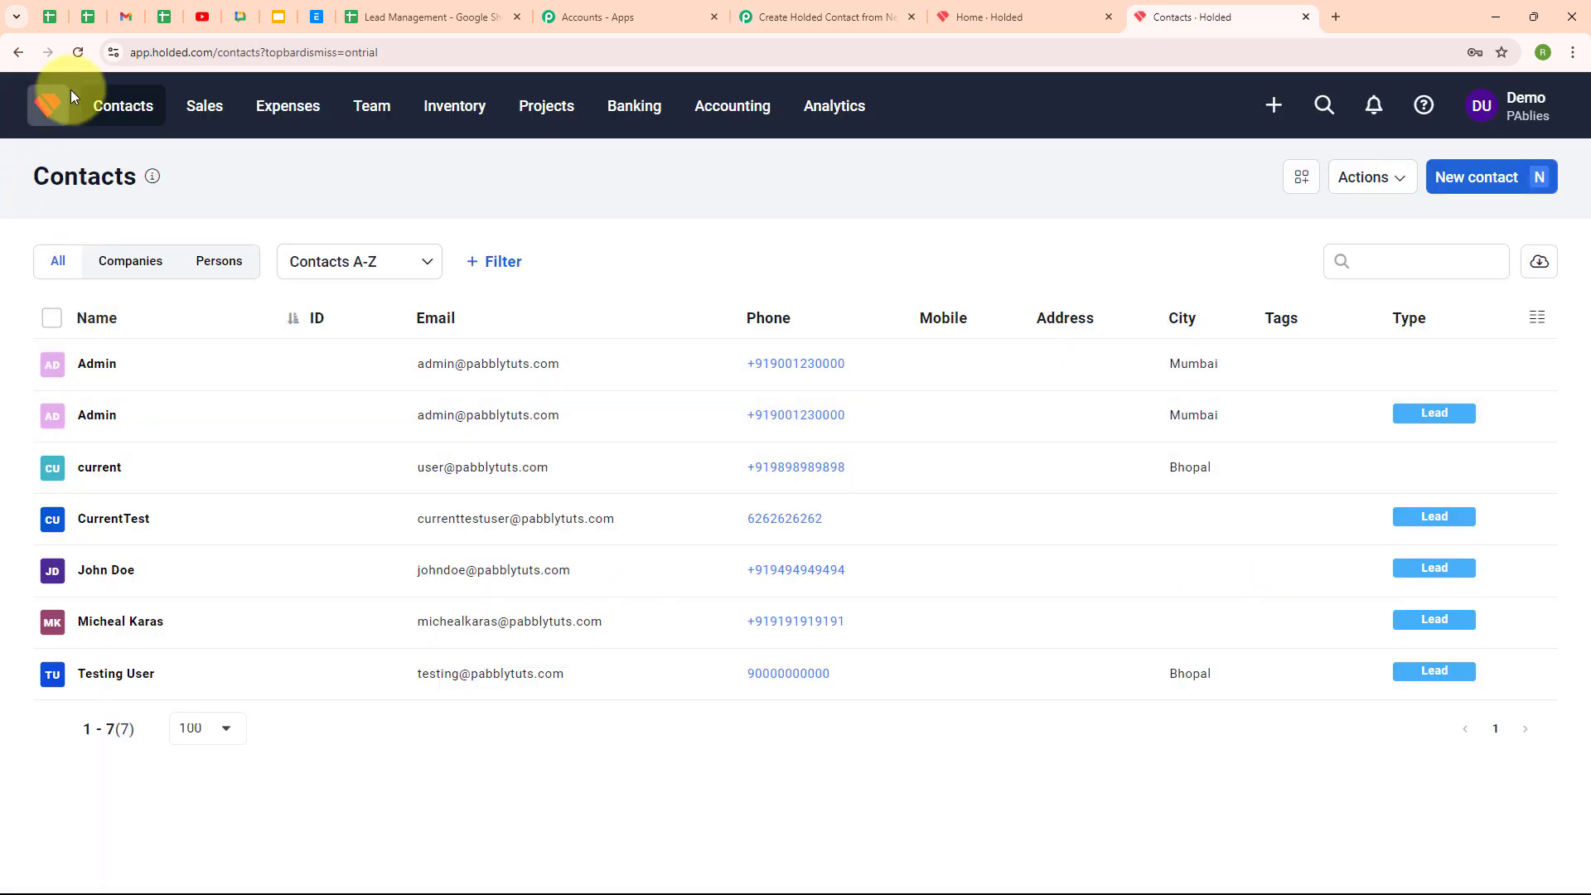
Reload Holded's Contacts to see the new Bhopal lead, then return to the Pabbly workflow
left_click(77, 55)
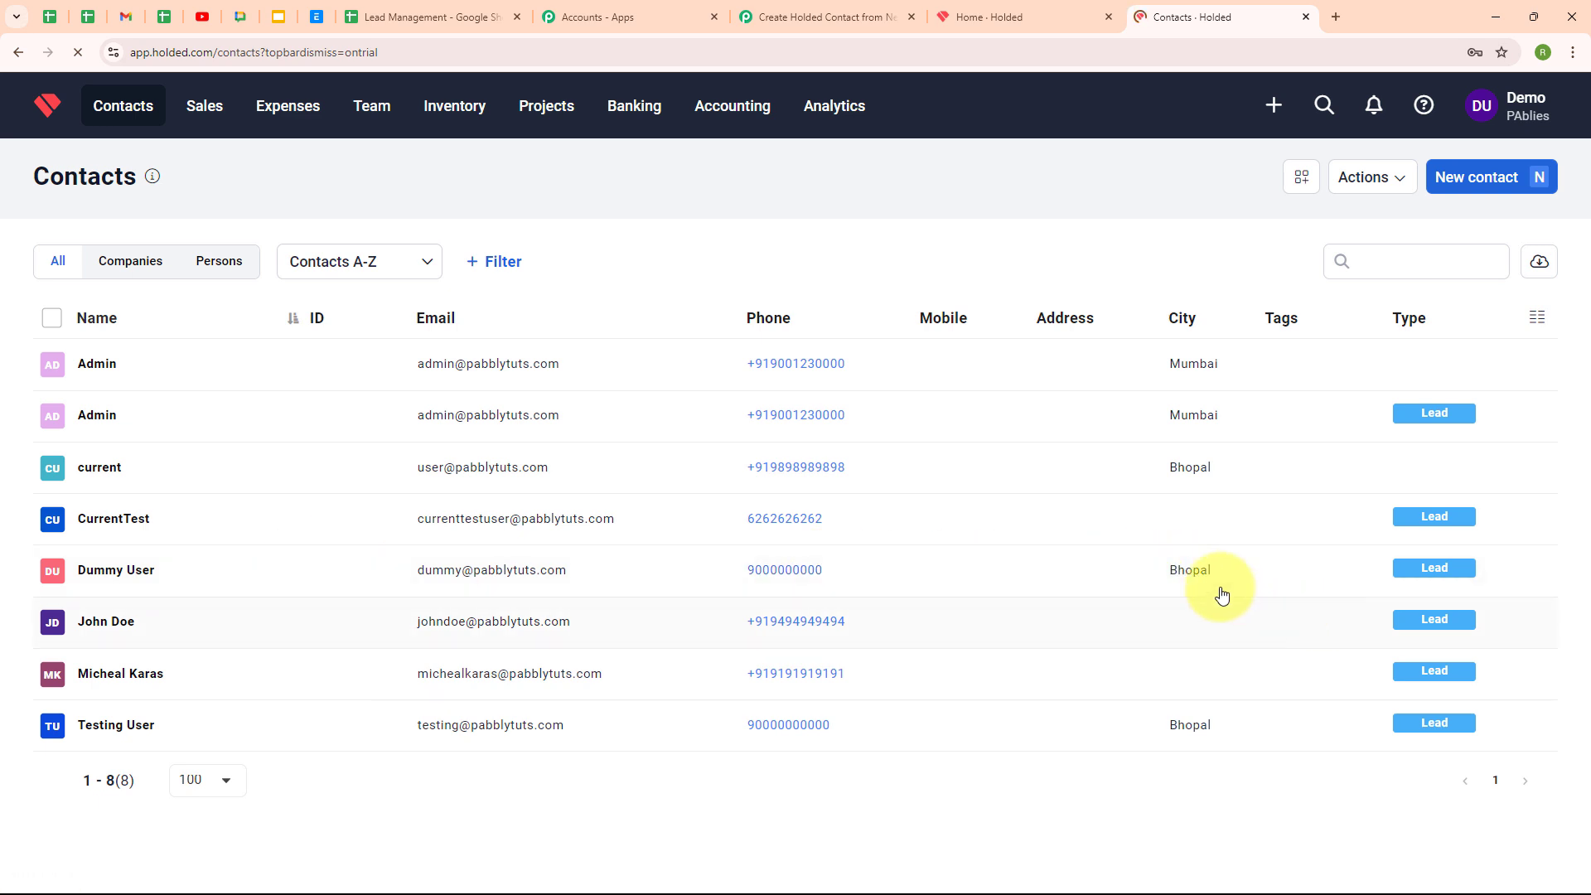
left_click(817, 17)
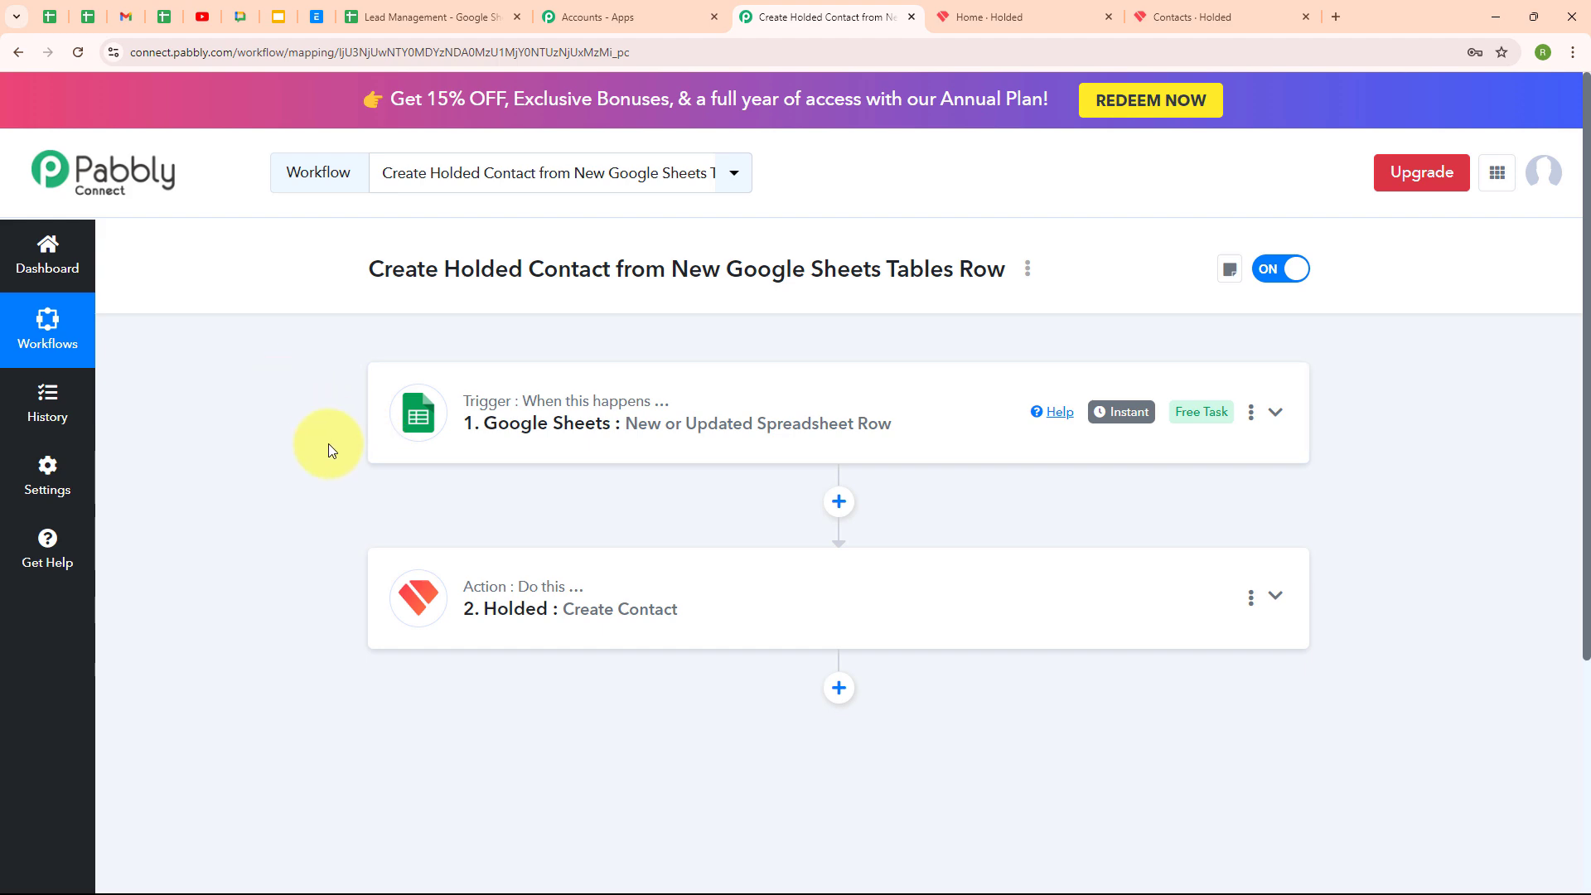
Enter a new lead row: Test, User, Ajmer, plus a test e-mail address and phone number
left_click(439, 18)
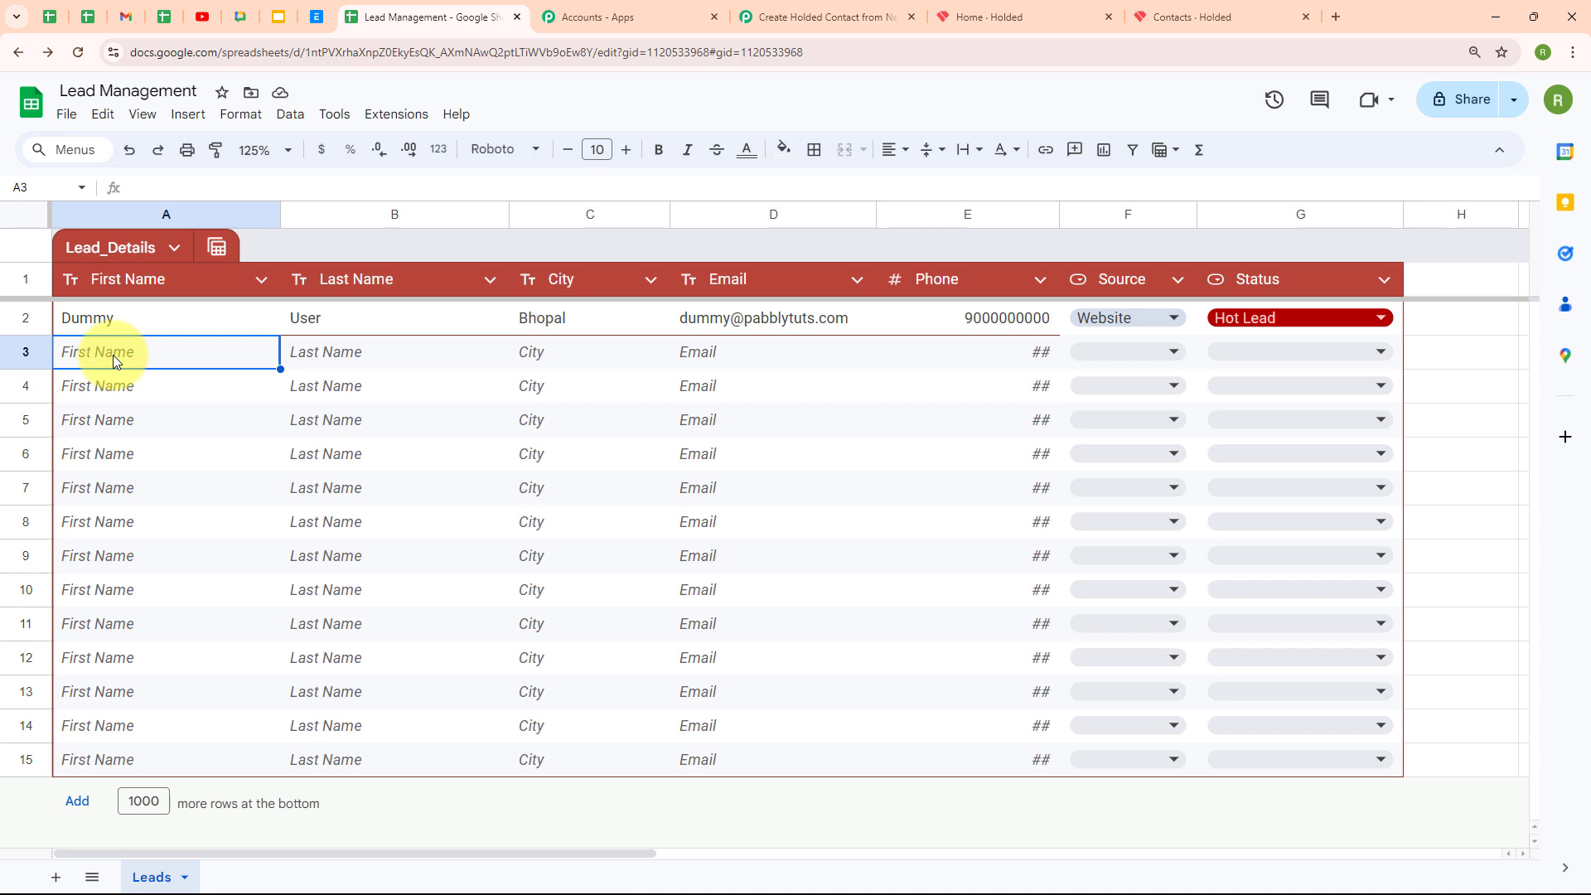
double_click(113, 355)
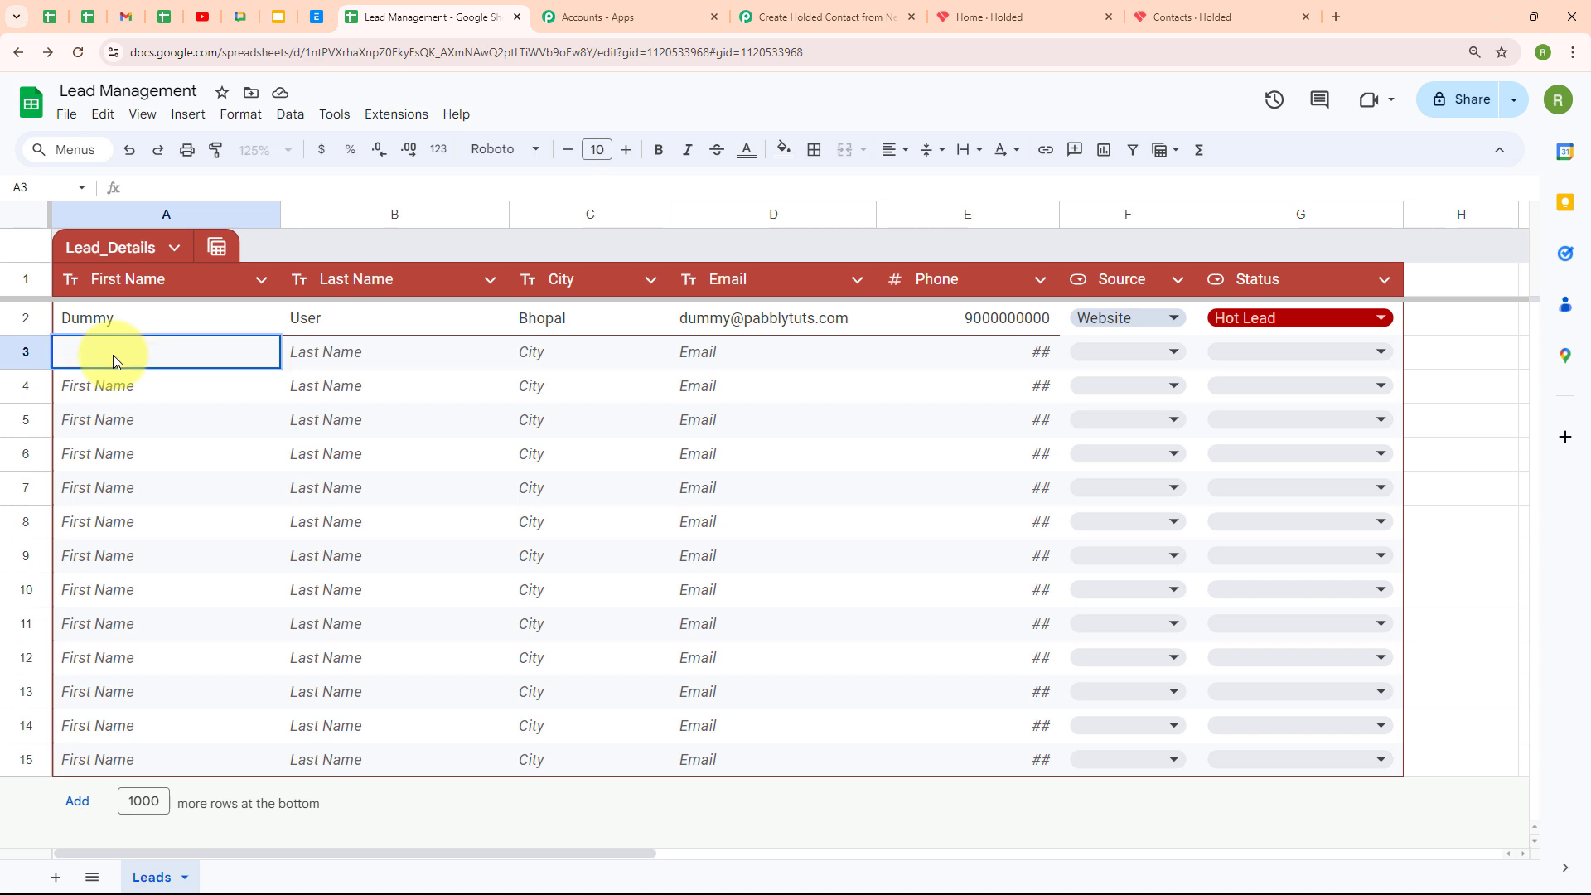
type("Test")
double_click(340, 358)
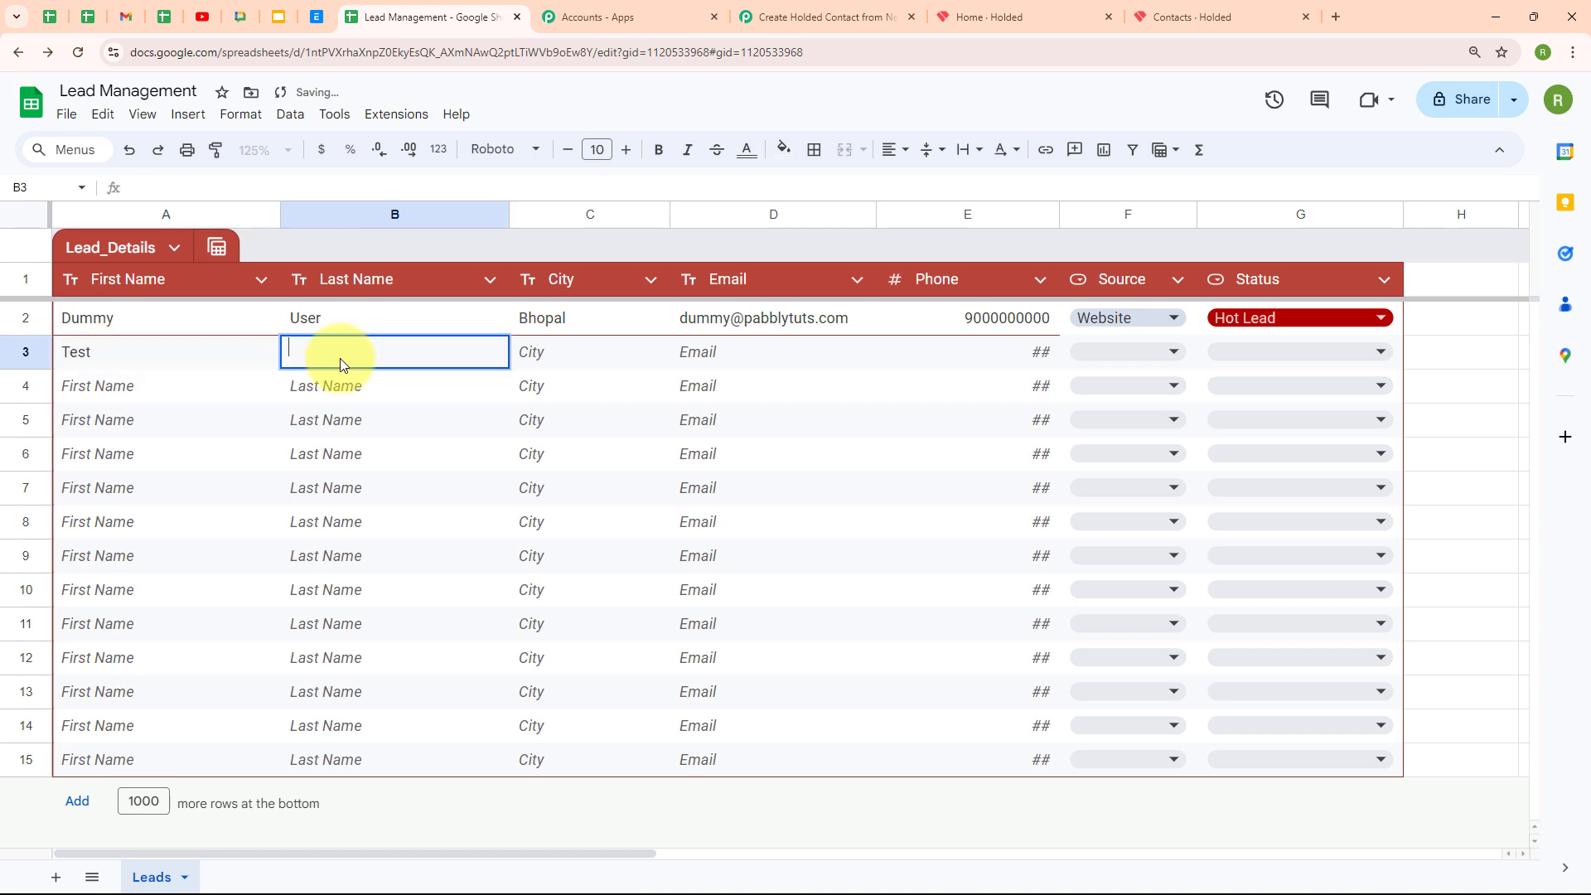
type("User")
double_click(558, 351)
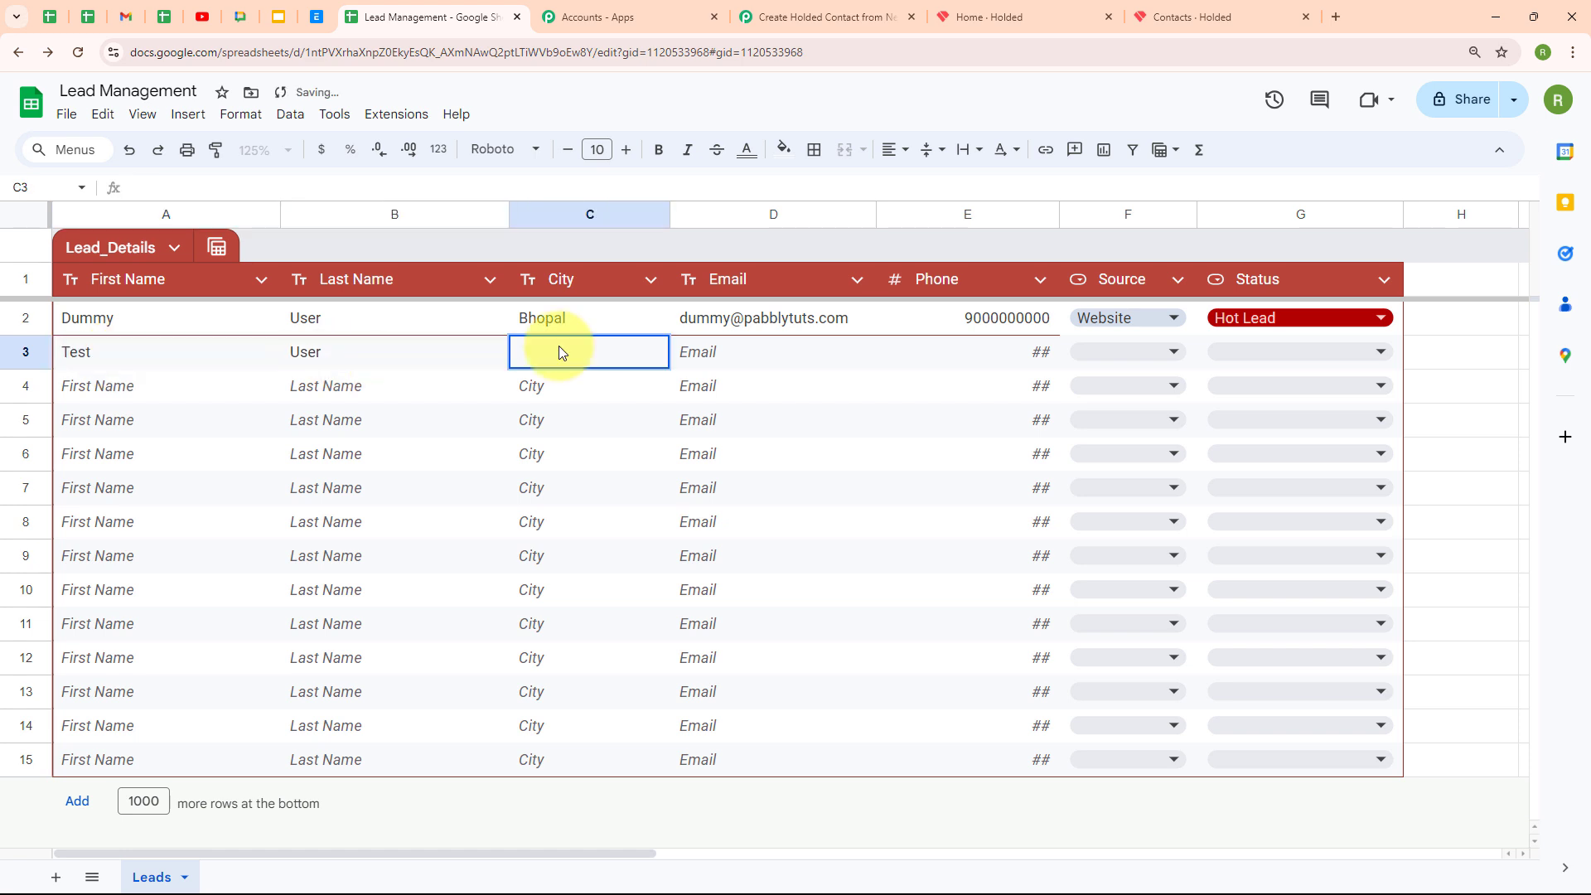
type("Ajmer")
double_click(758, 352)
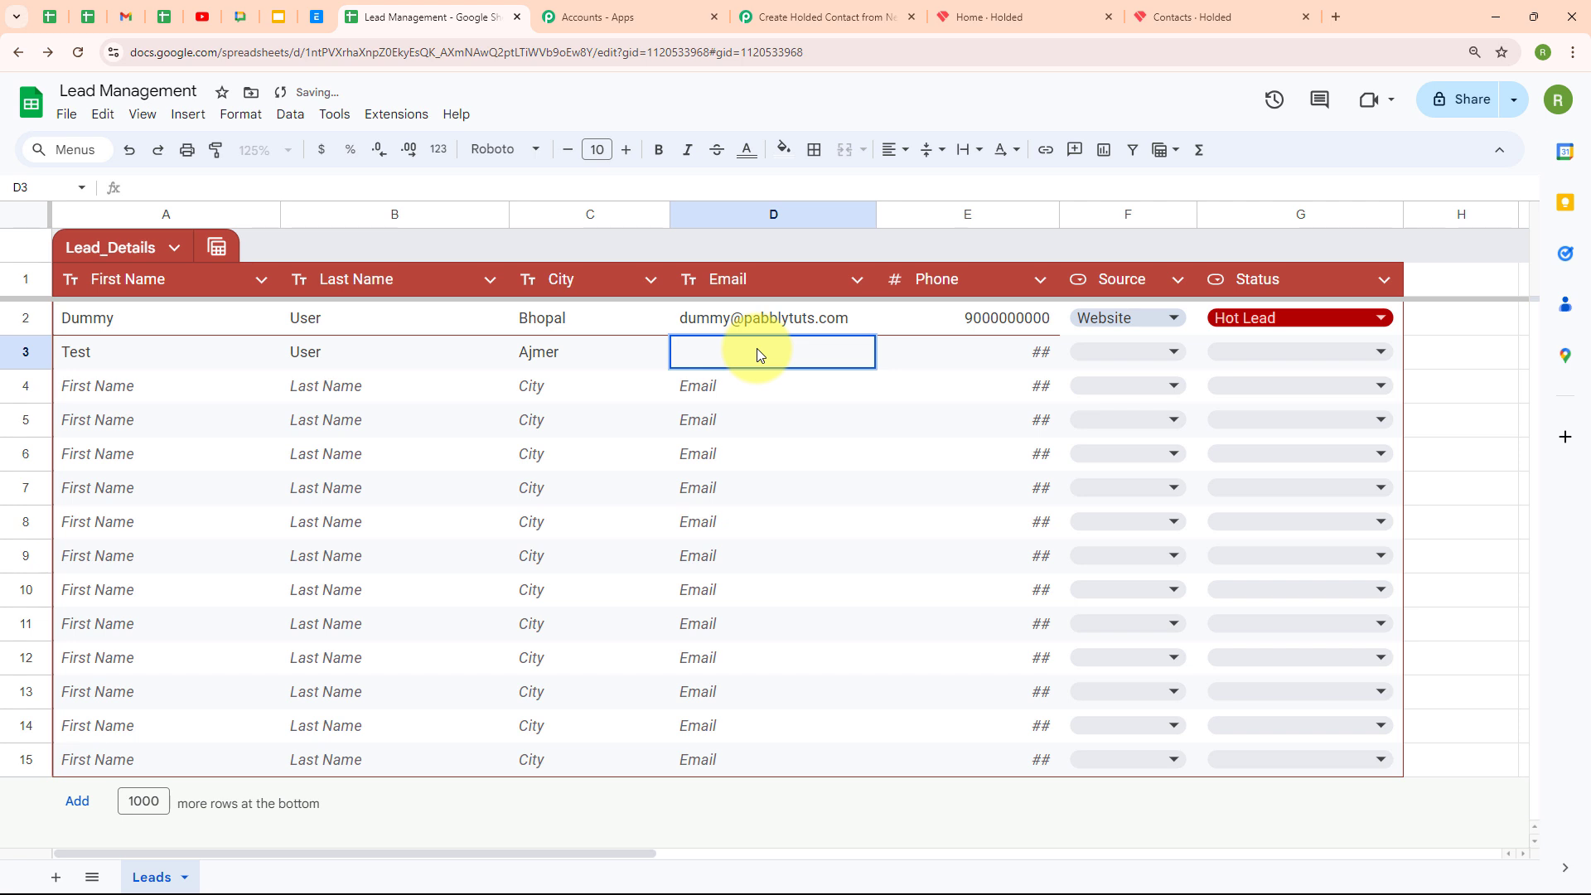
double_click(987, 353)
type("80")
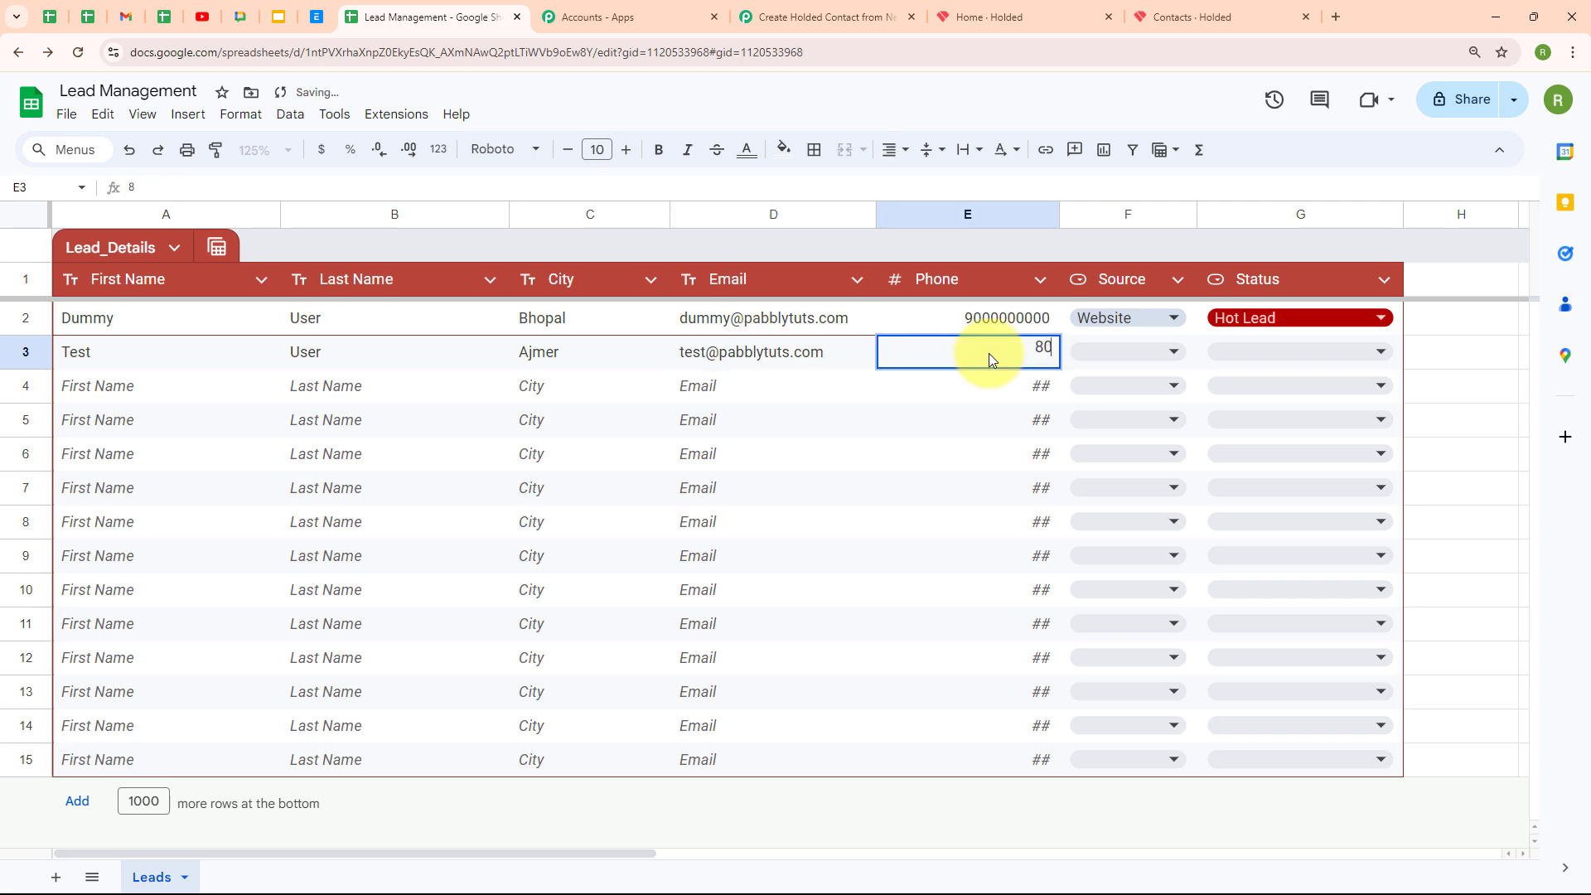
type("00000000")
Set the new lead's source to Facebook and status to Hot Lead
left_click(1154, 352)
left_click(1111, 416)
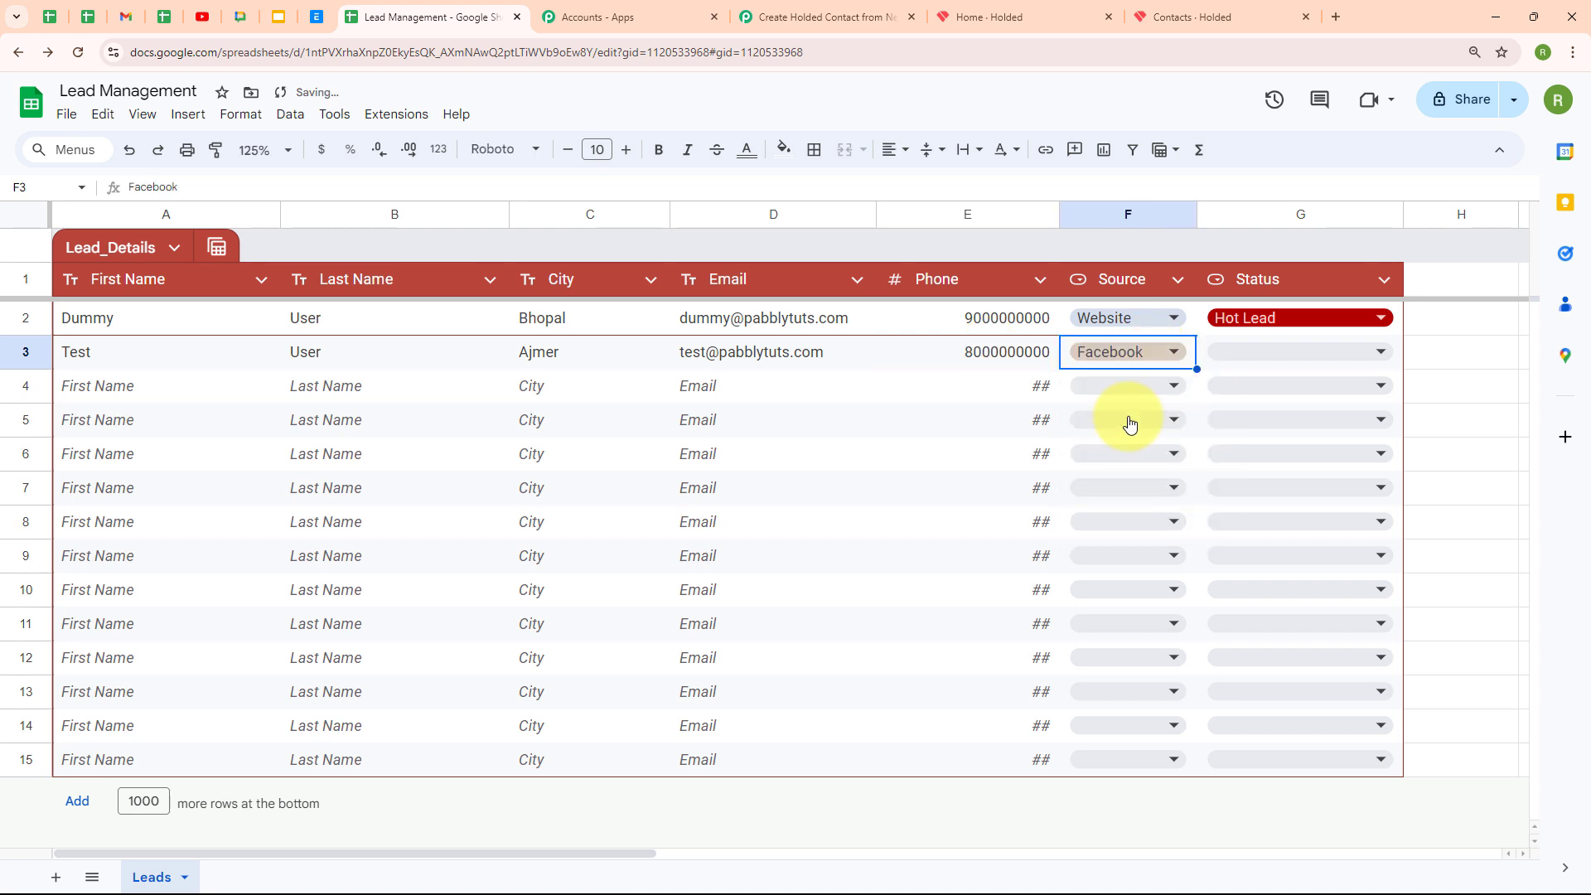
left_click(1305, 355)
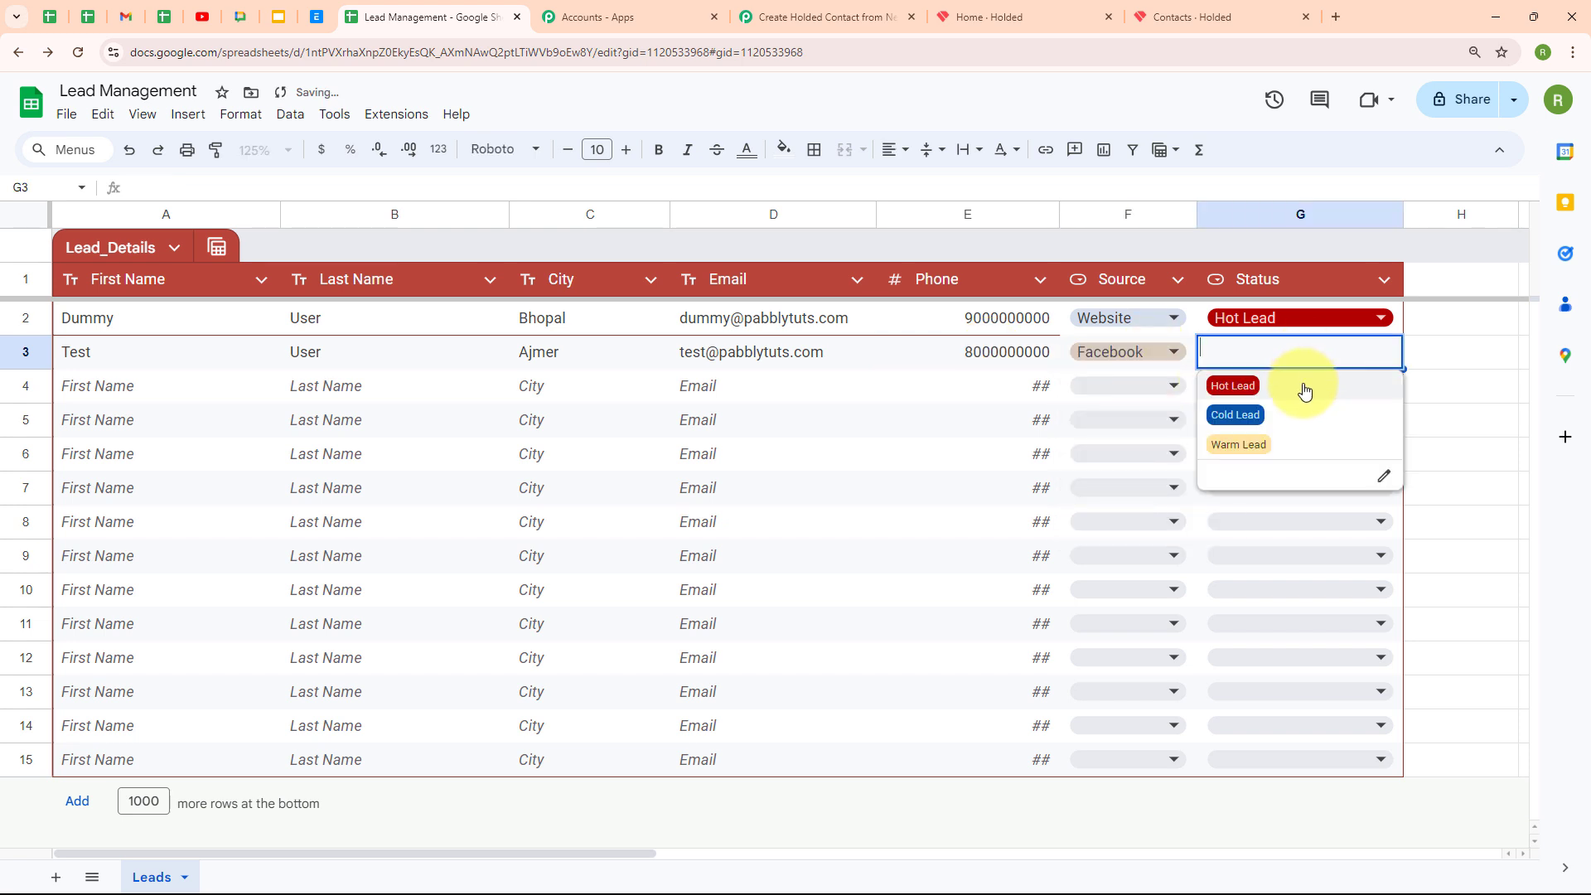
left_click(1304, 387)
left_click(222, 396)
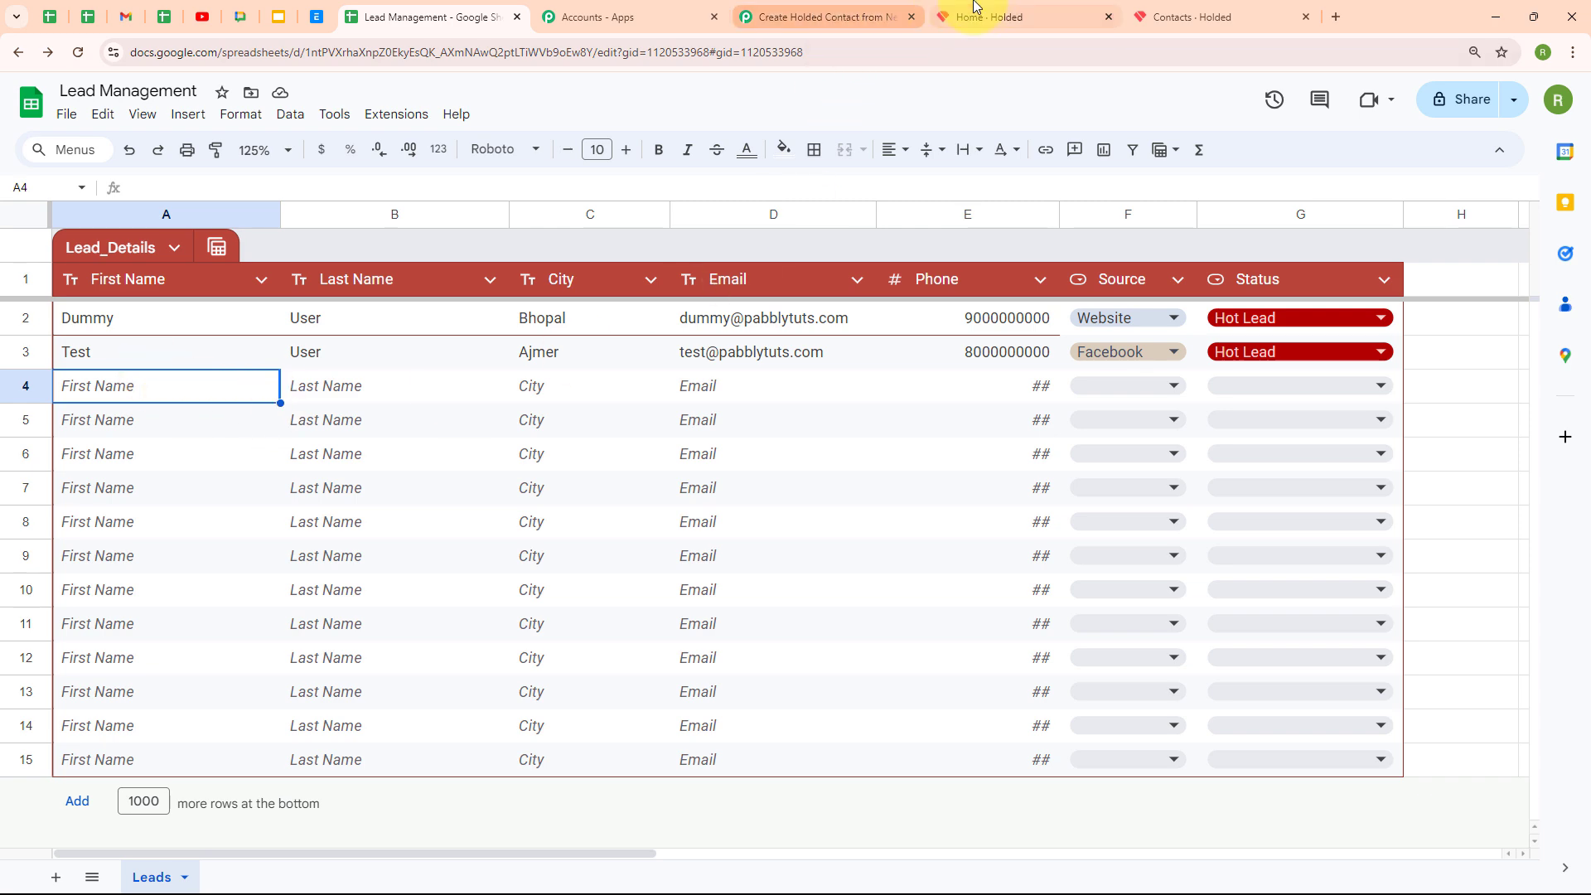
left_click(1193, 16)
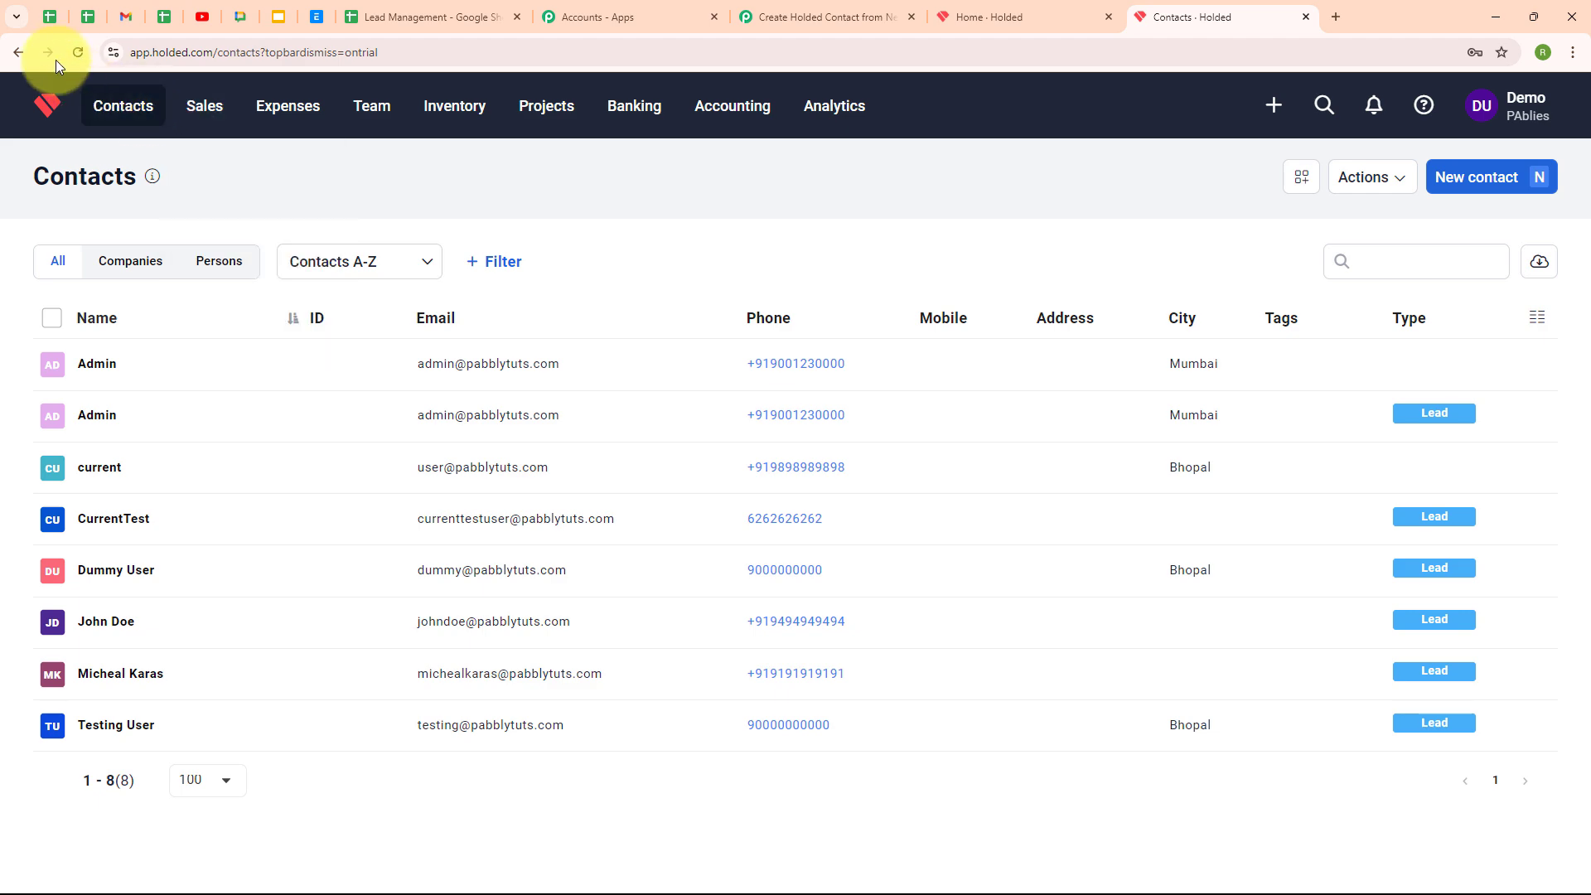
Verify the Ajmer test lead now appears in Holded as a Lead, nine contacts total
left_click(78, 52)
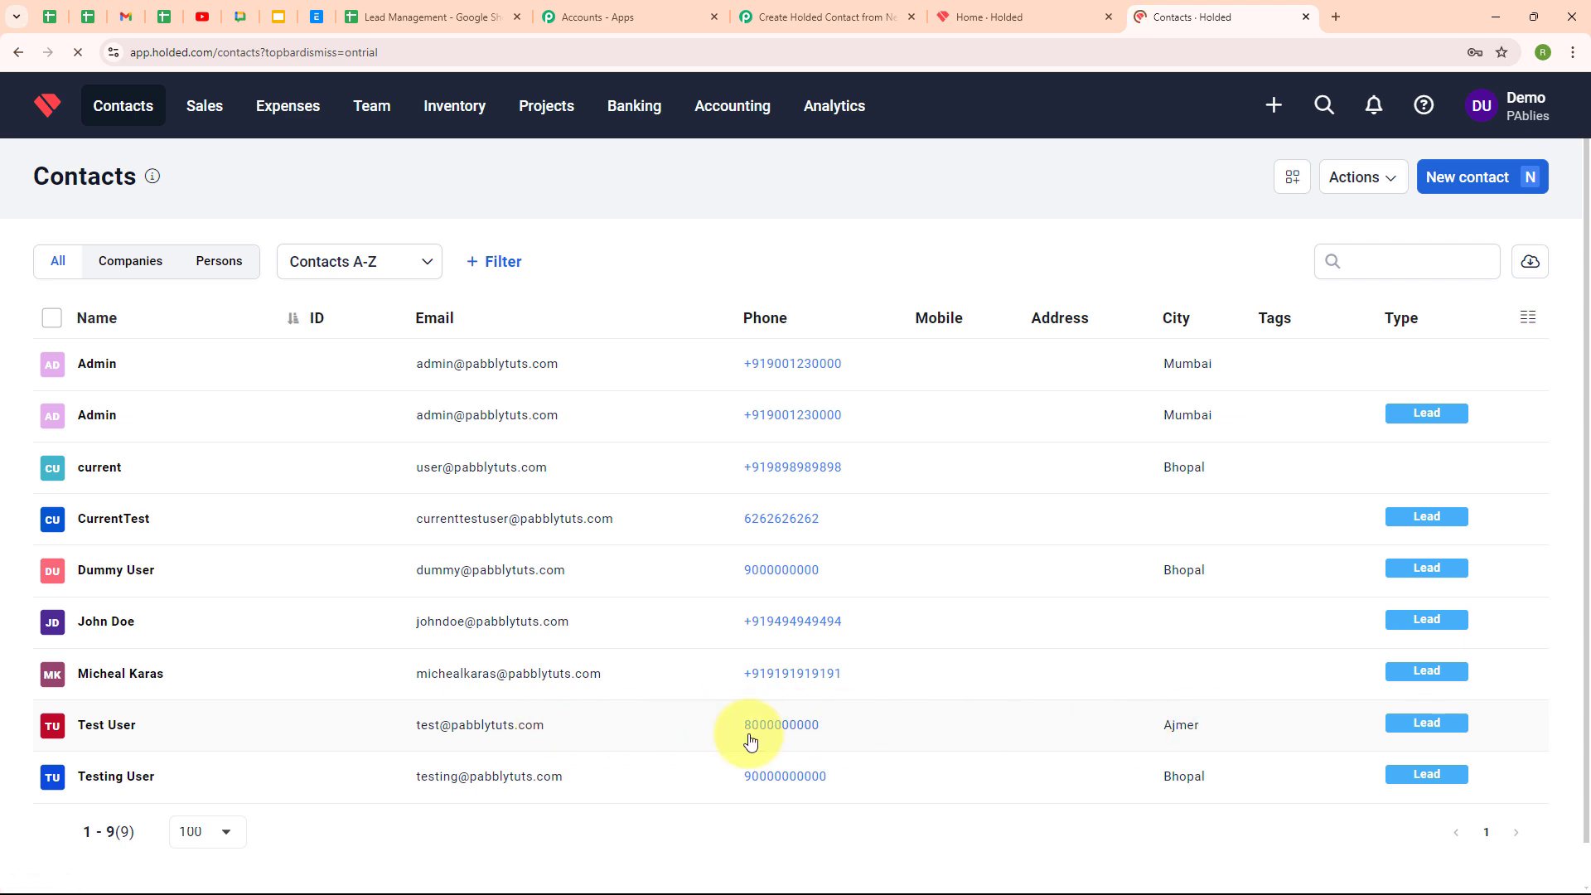
left_click(879, 17)
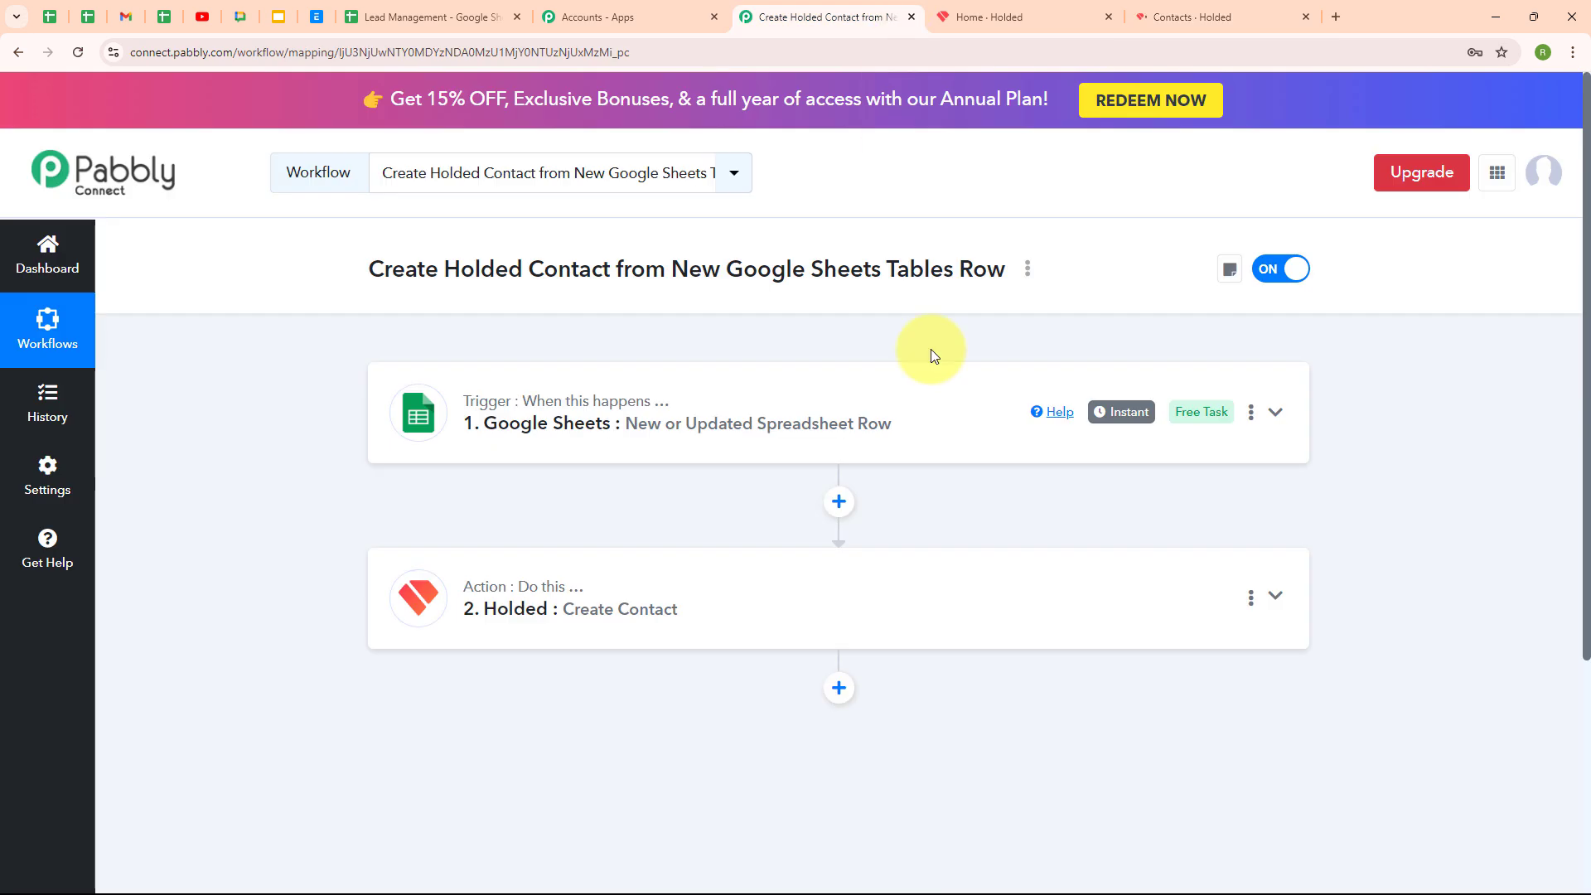